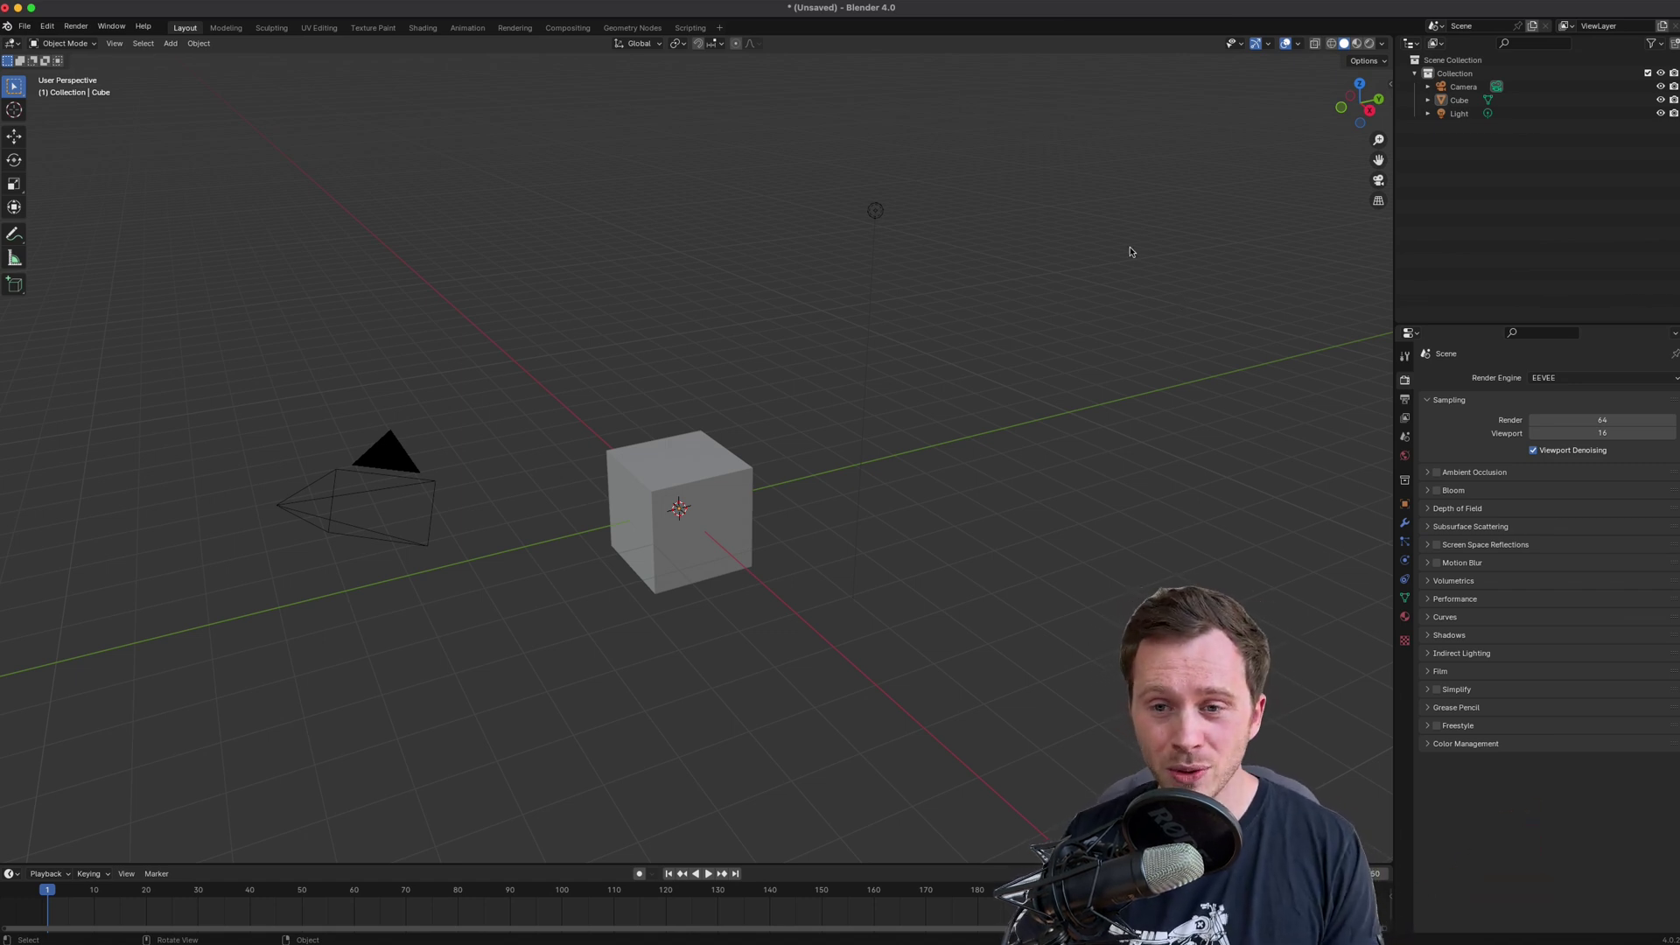
- Delete the default camera, cube and light from the scene
scroll(863, 364, "up", 2)
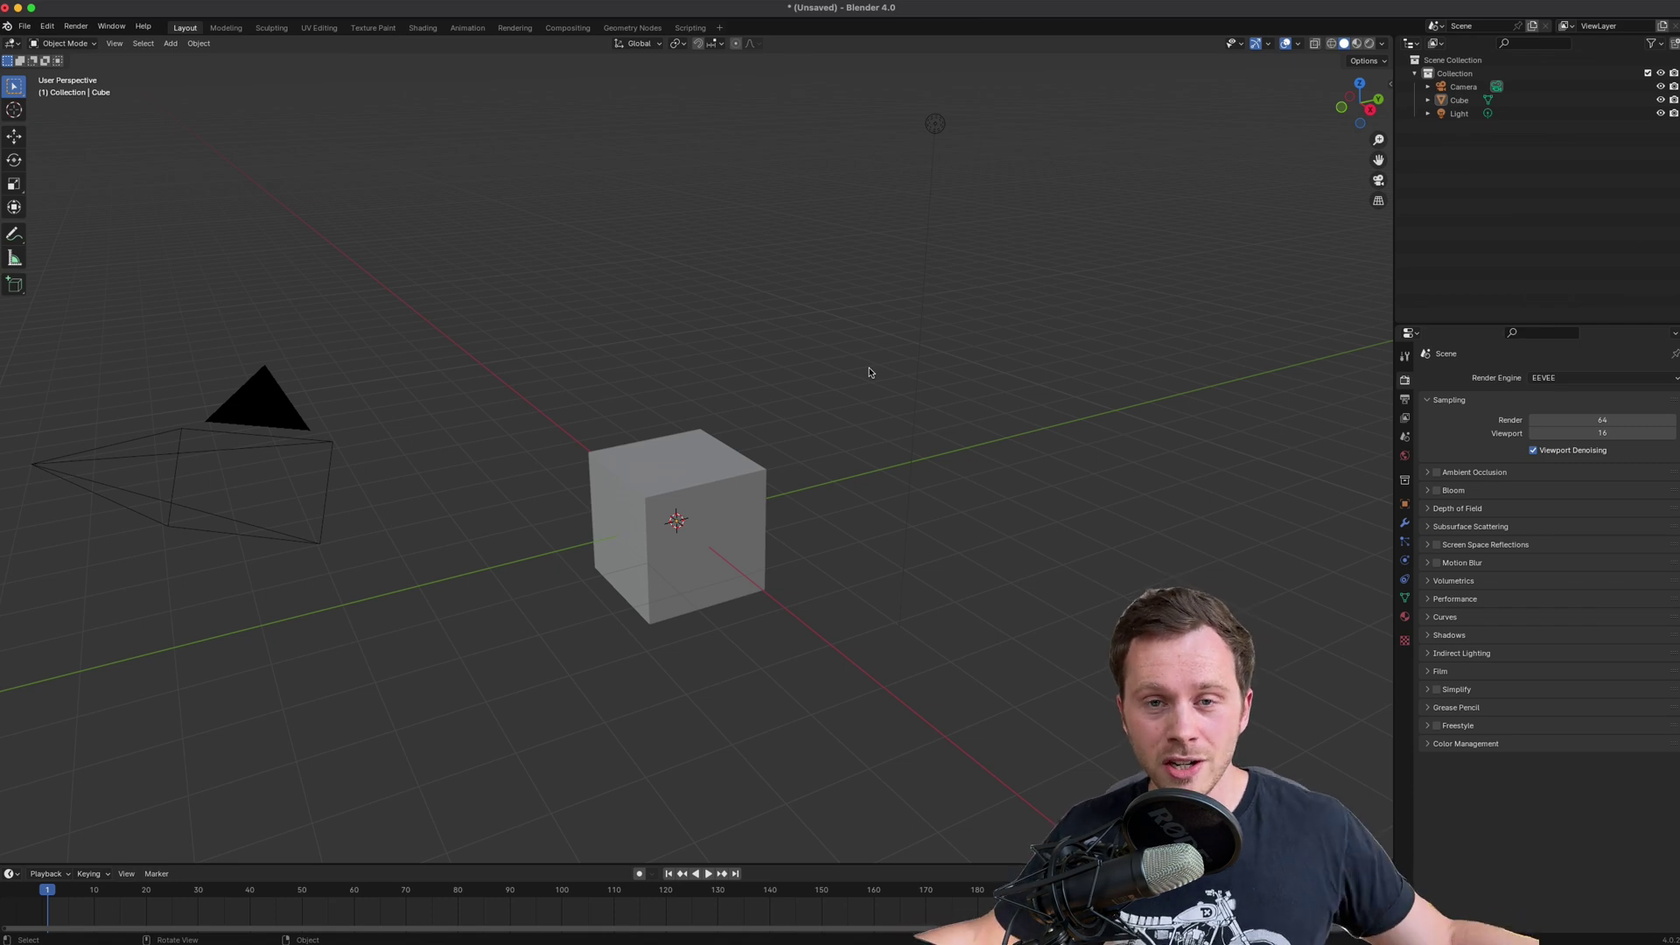
middle_click_drag(869, 372, 364, 214)
key("a")
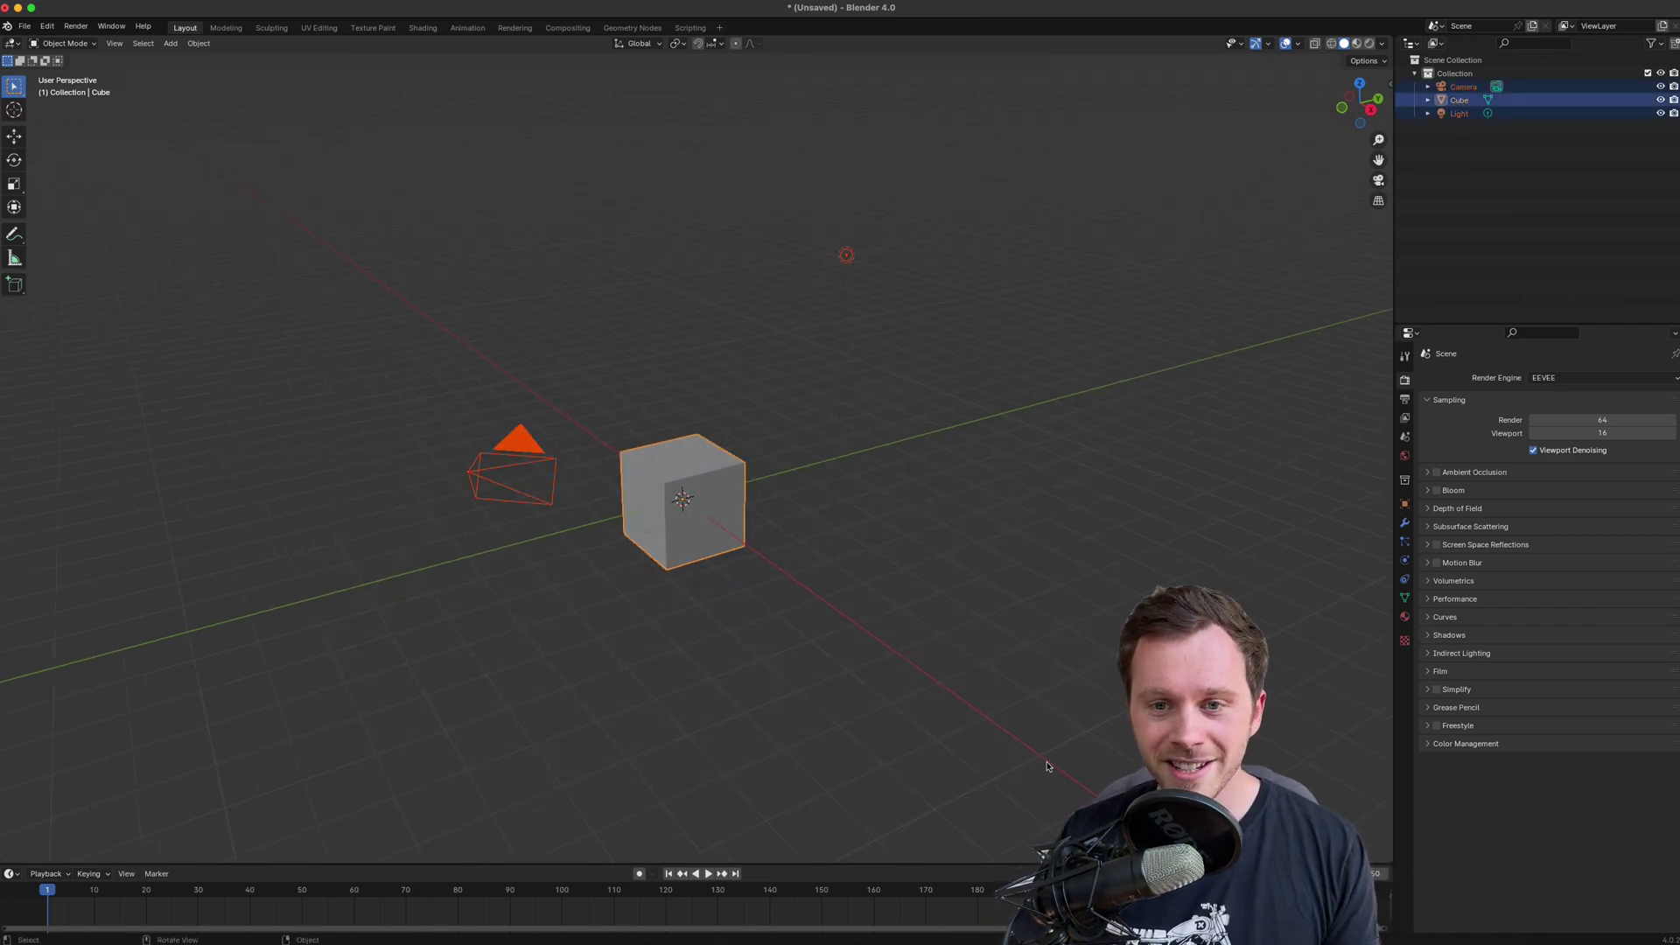
key("alt+a")
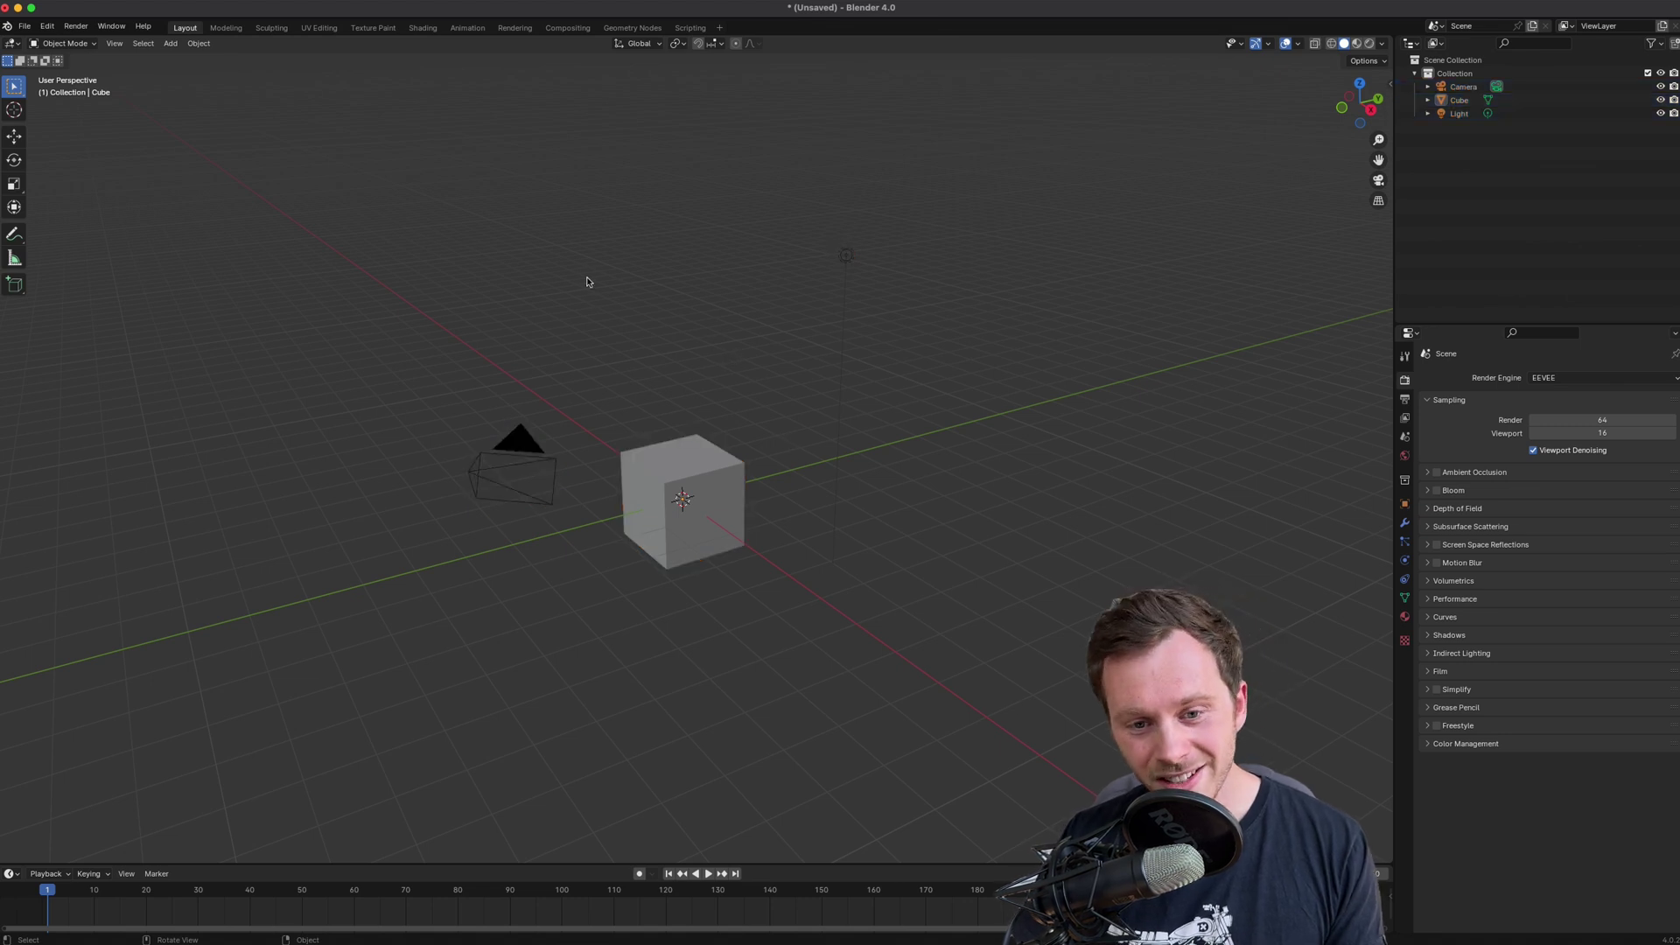
left_click_drag(301, 182, 943, 562)
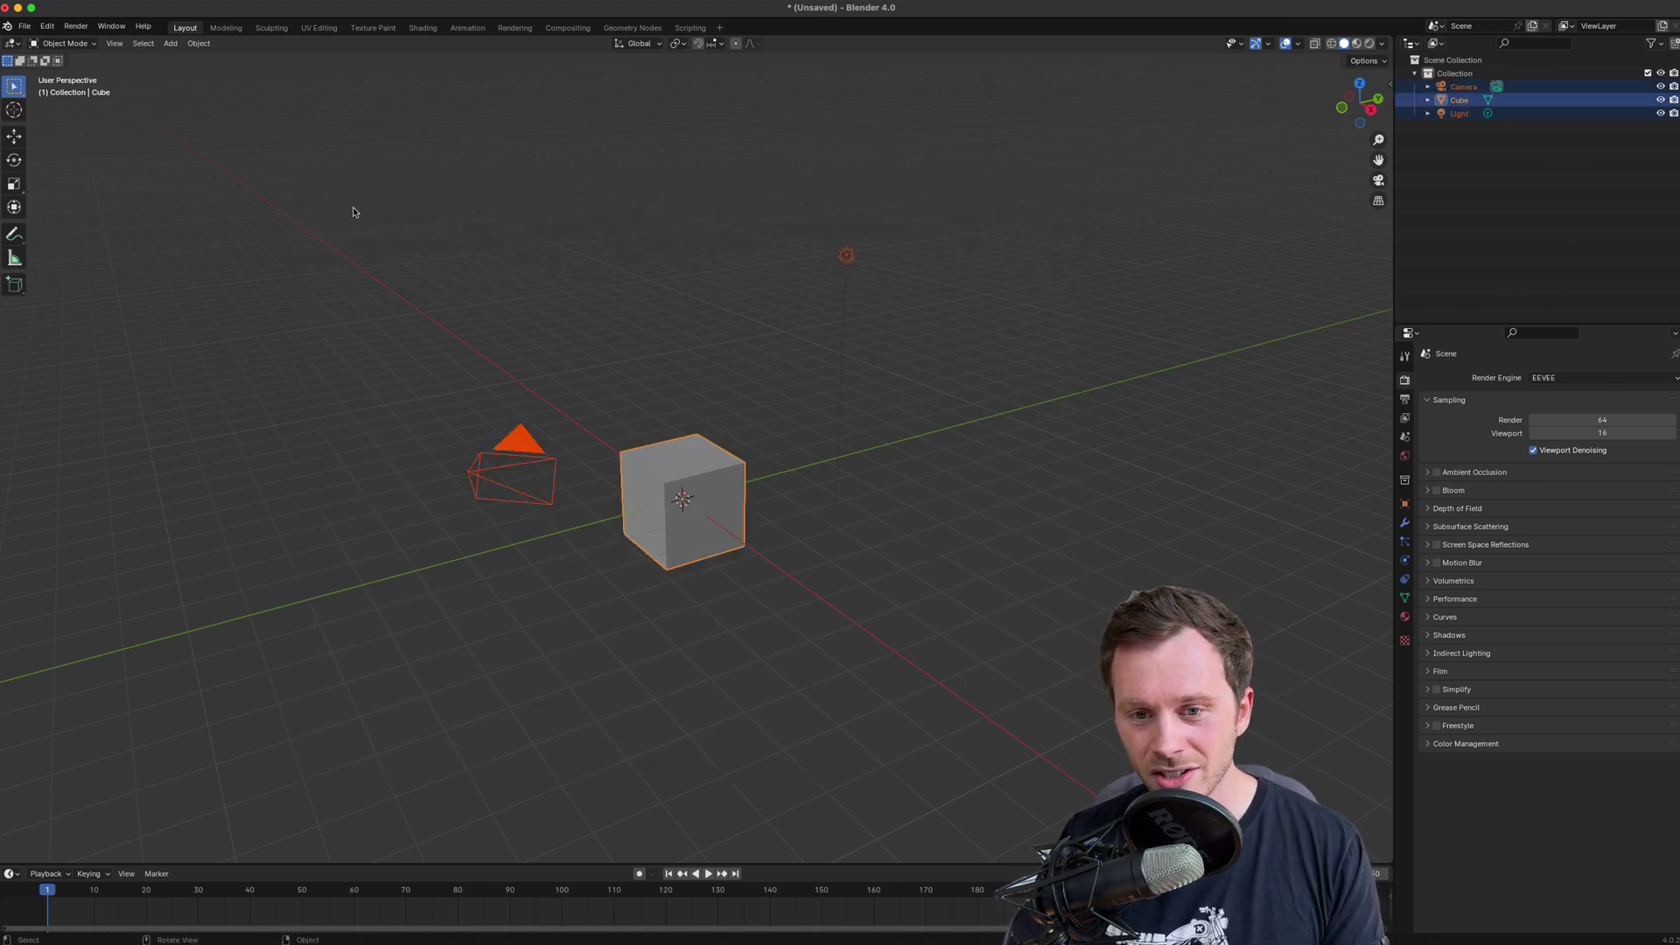
key("x")
key("x")
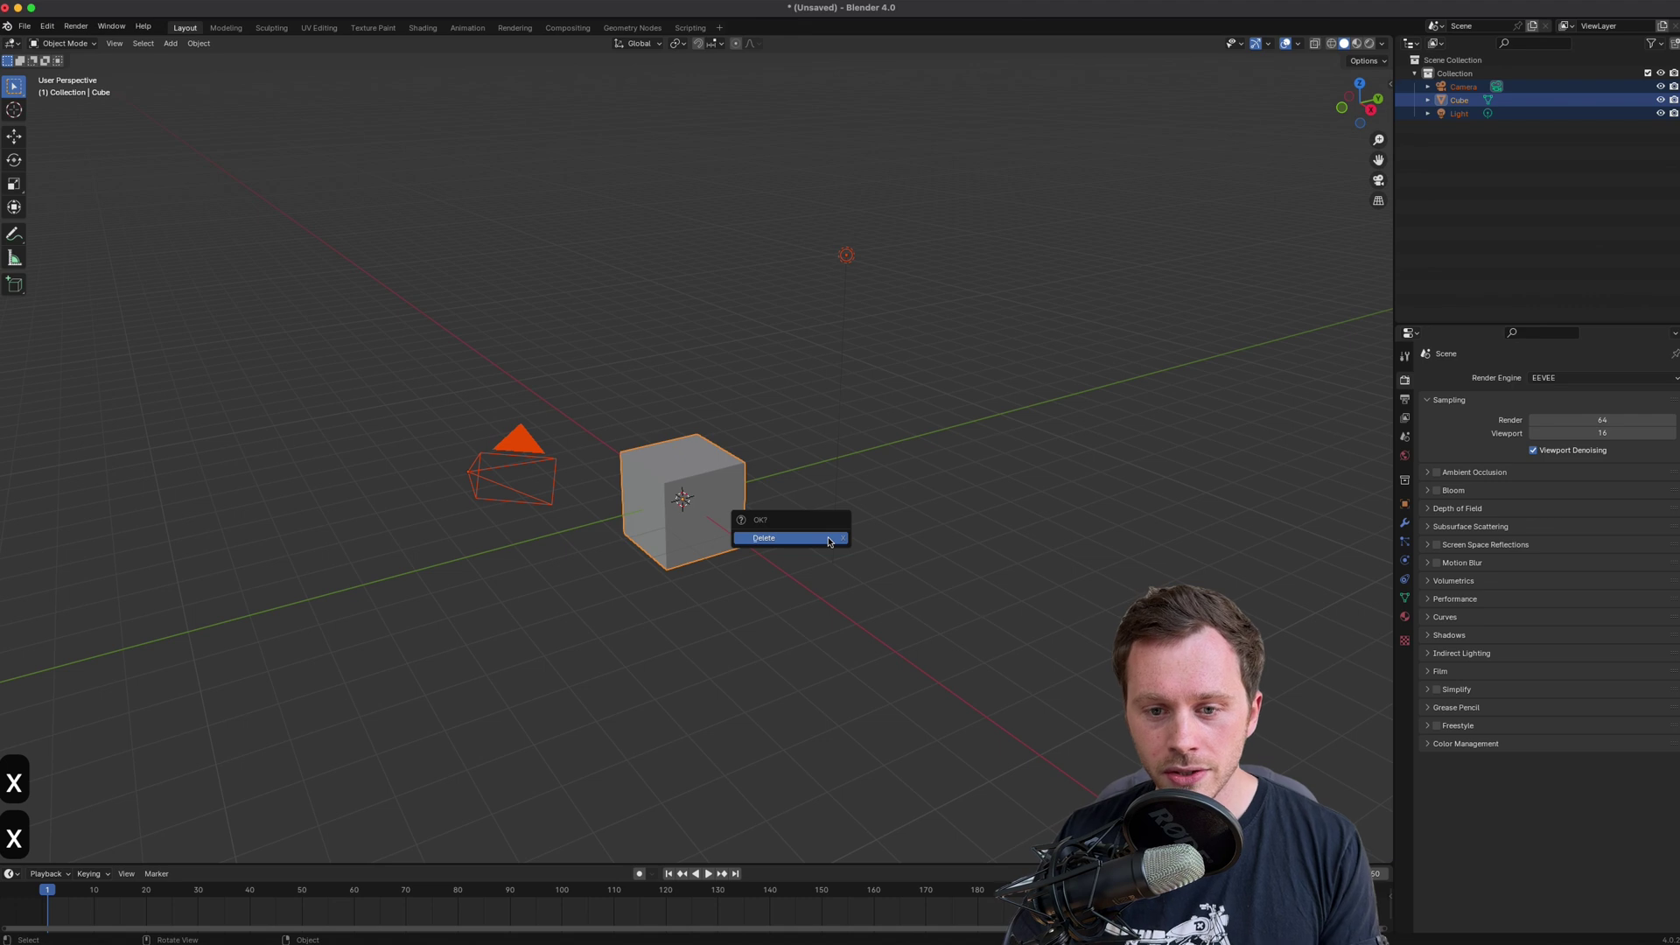
left_click(827, 537)
middle_click_drag(764, 491, 749, 477)
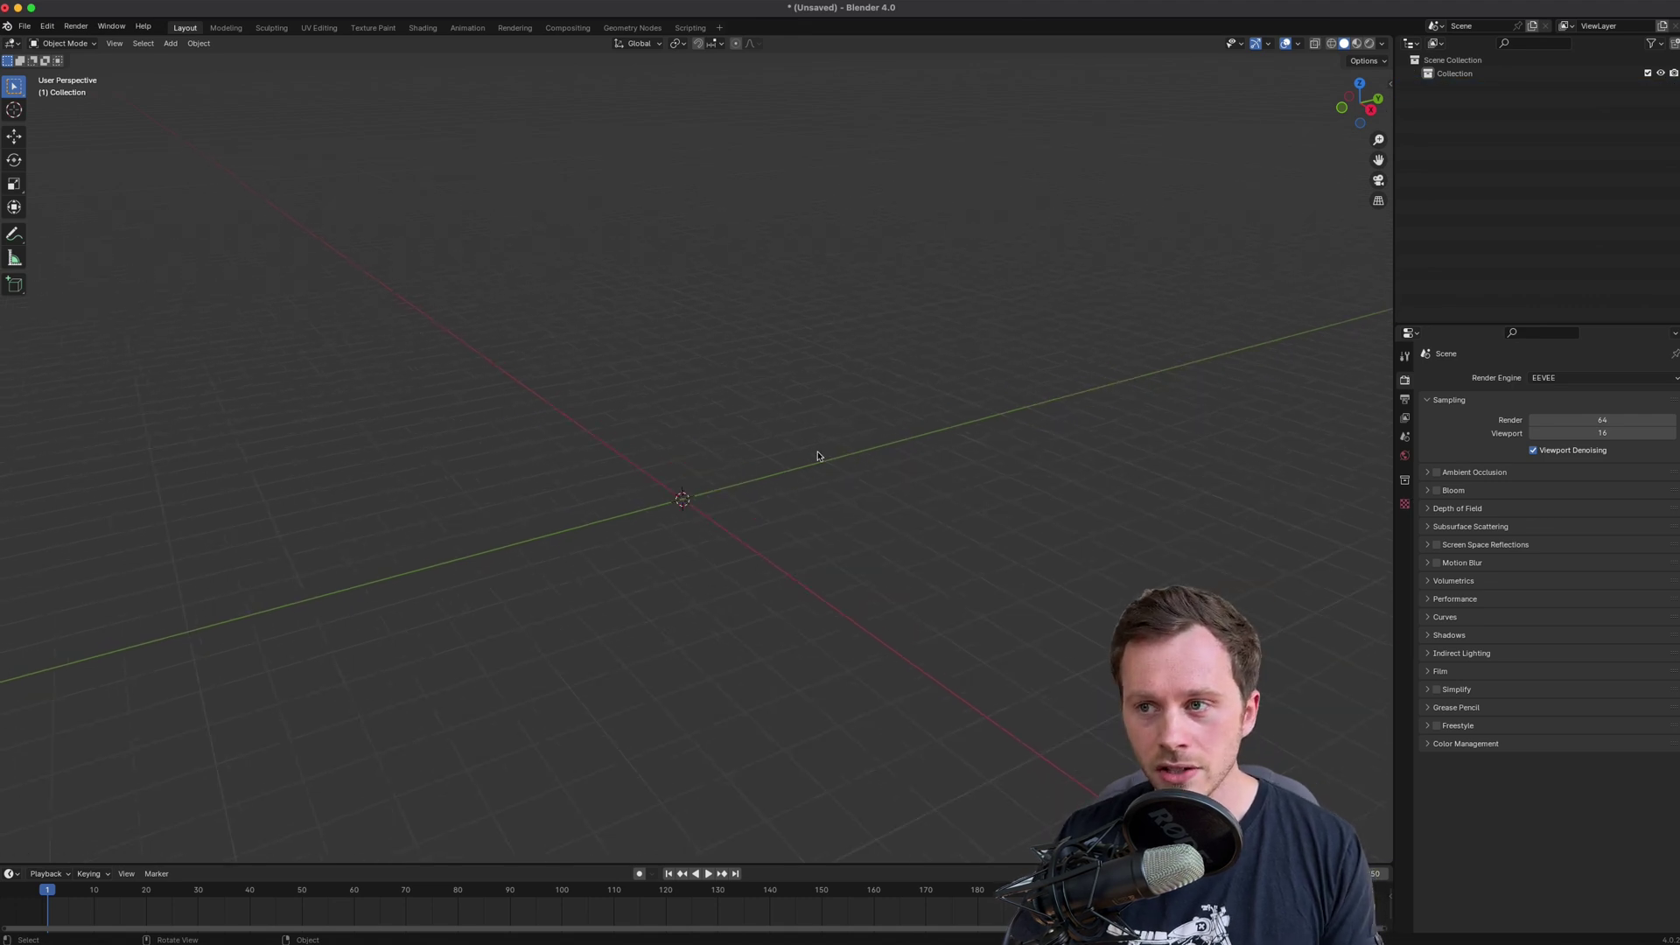
- Remove the default Collection in the Outliner, leaving only Scene Collection
right_click(1448, 76)
right_click(1453, 76)
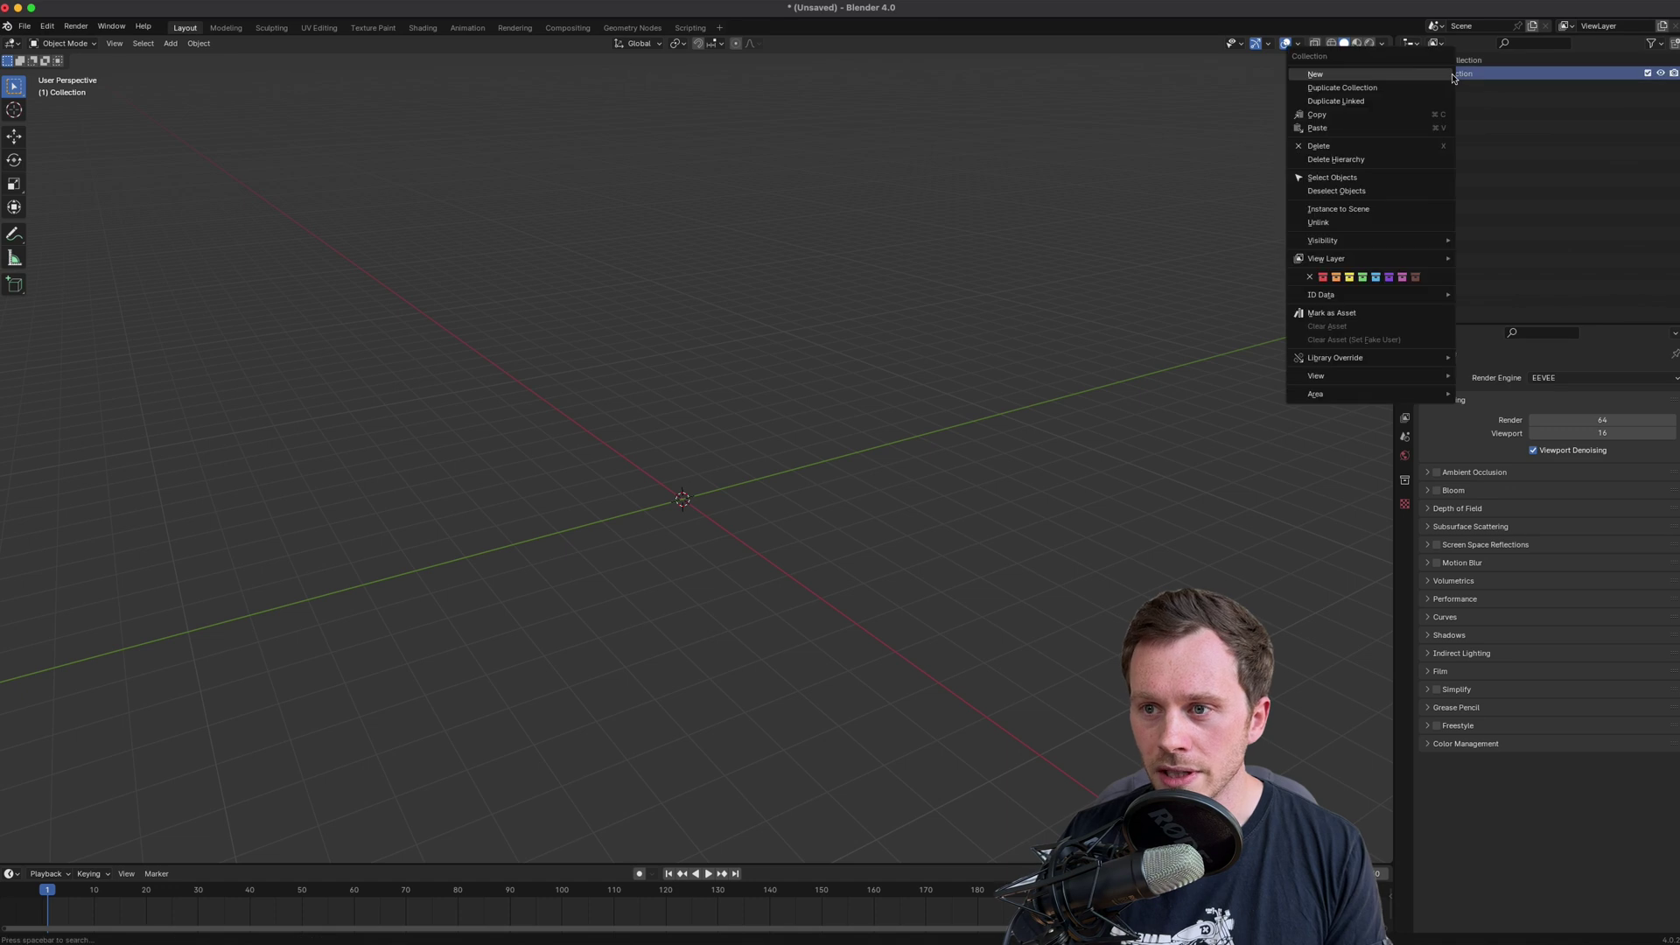
left_click(1395, 145)
middle_click_drag(834, 418, 874, 394)
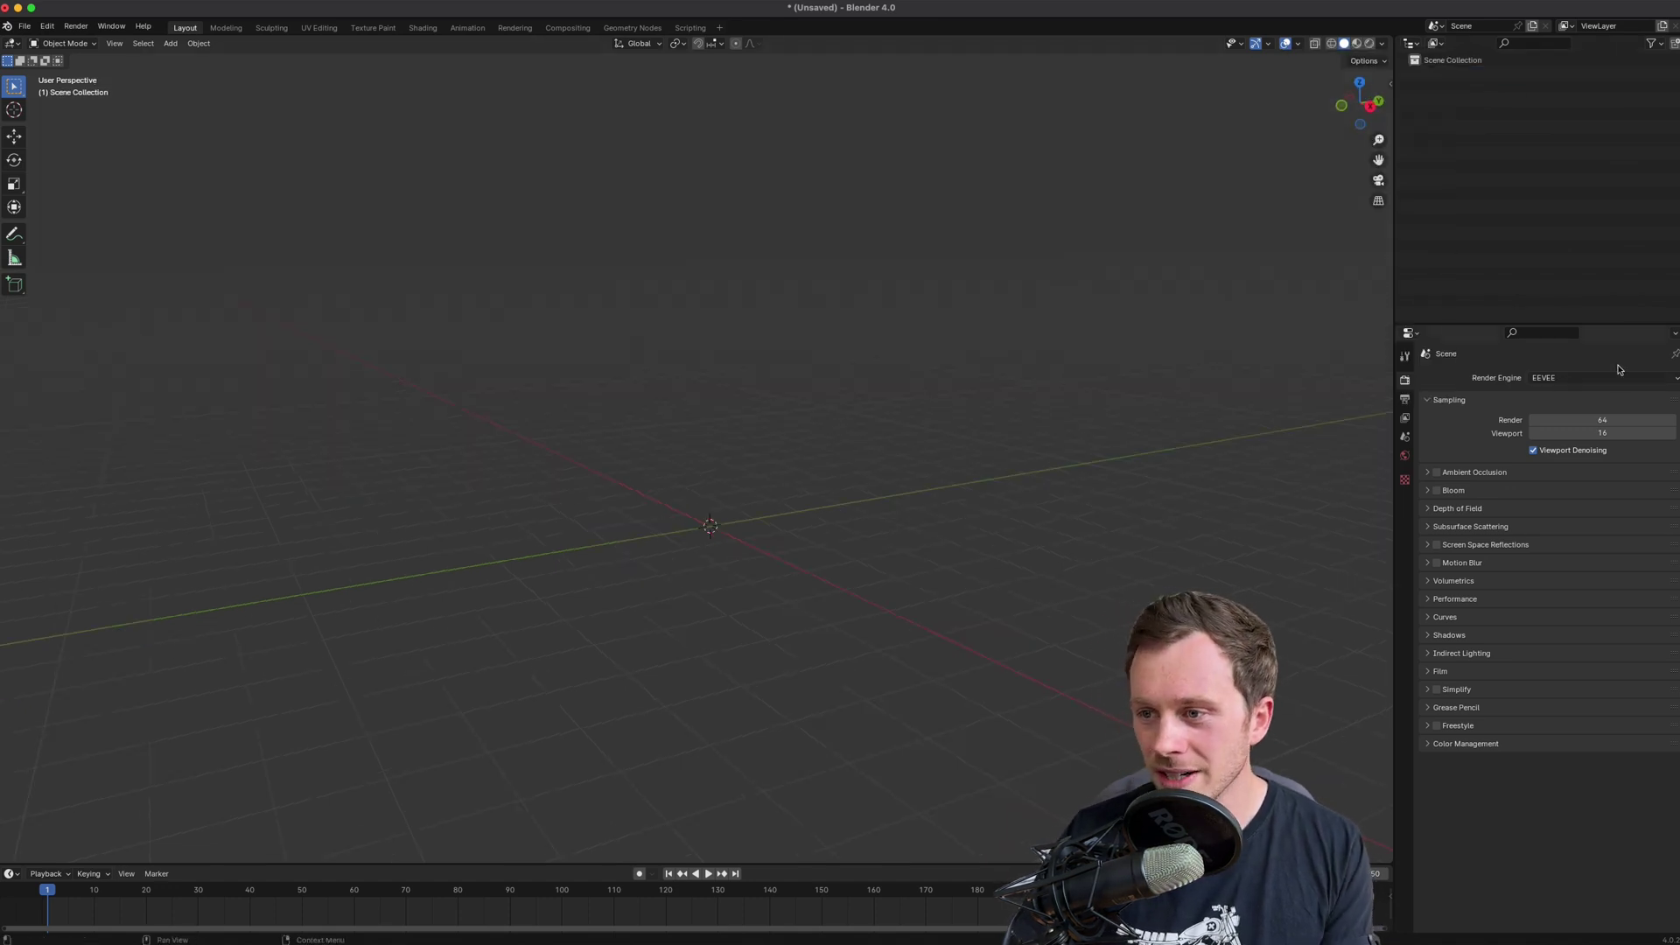
- Switch the render engine to Cycles and set the device to GPU Compute
left_click(1619, 377)
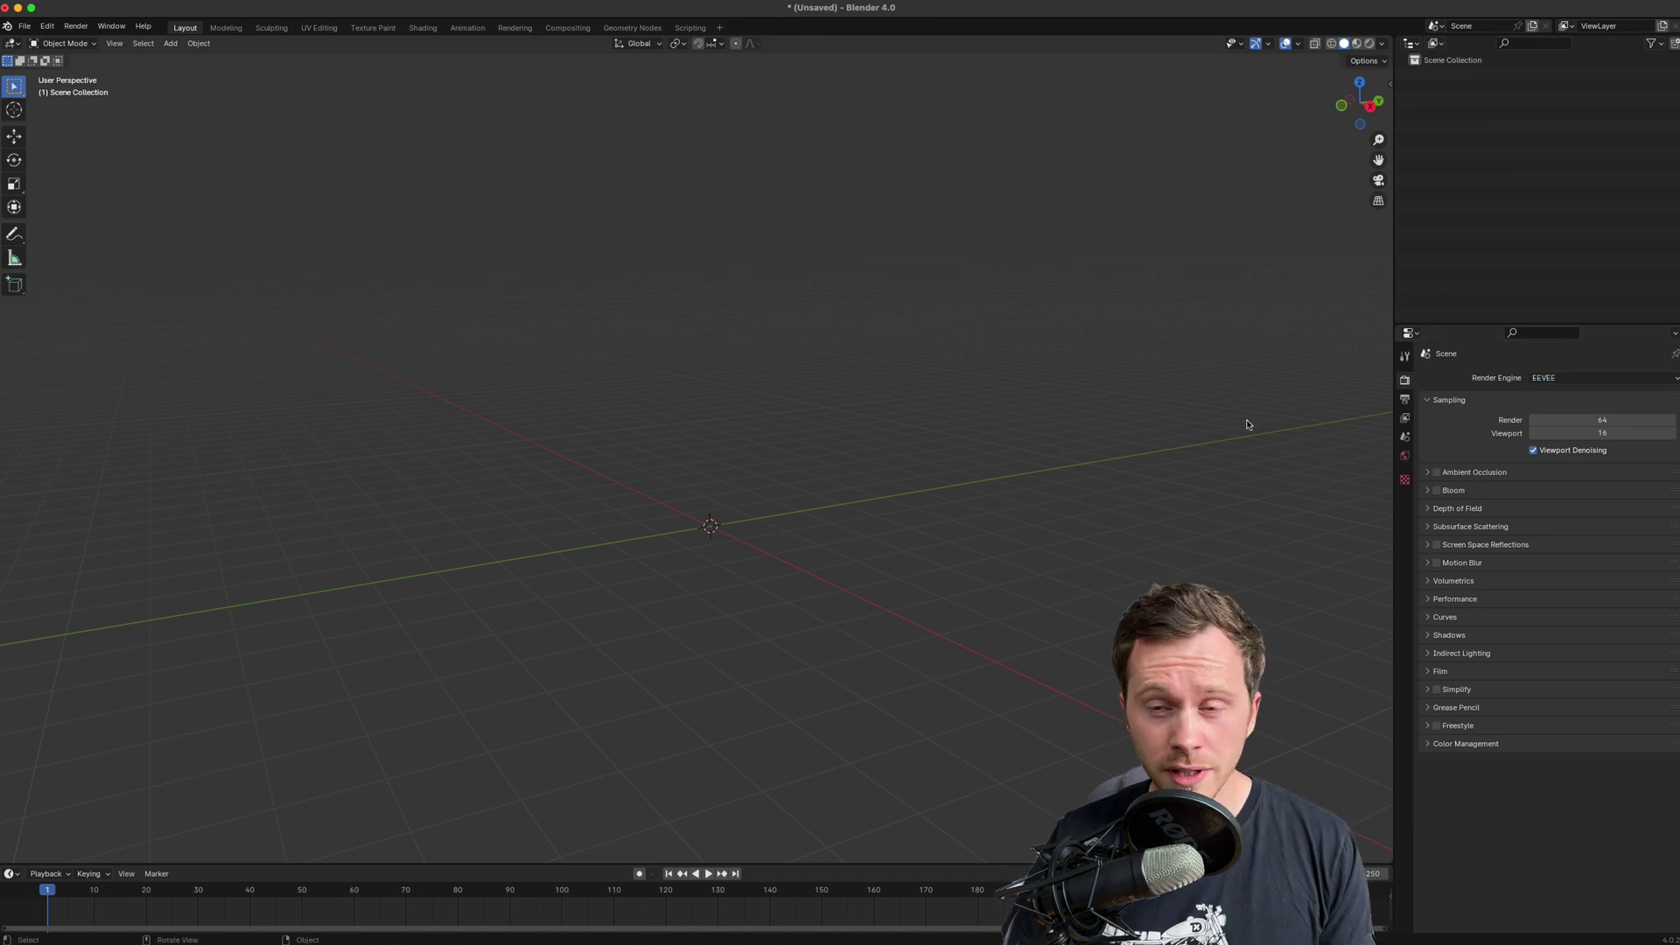
left_click(1633, 379)
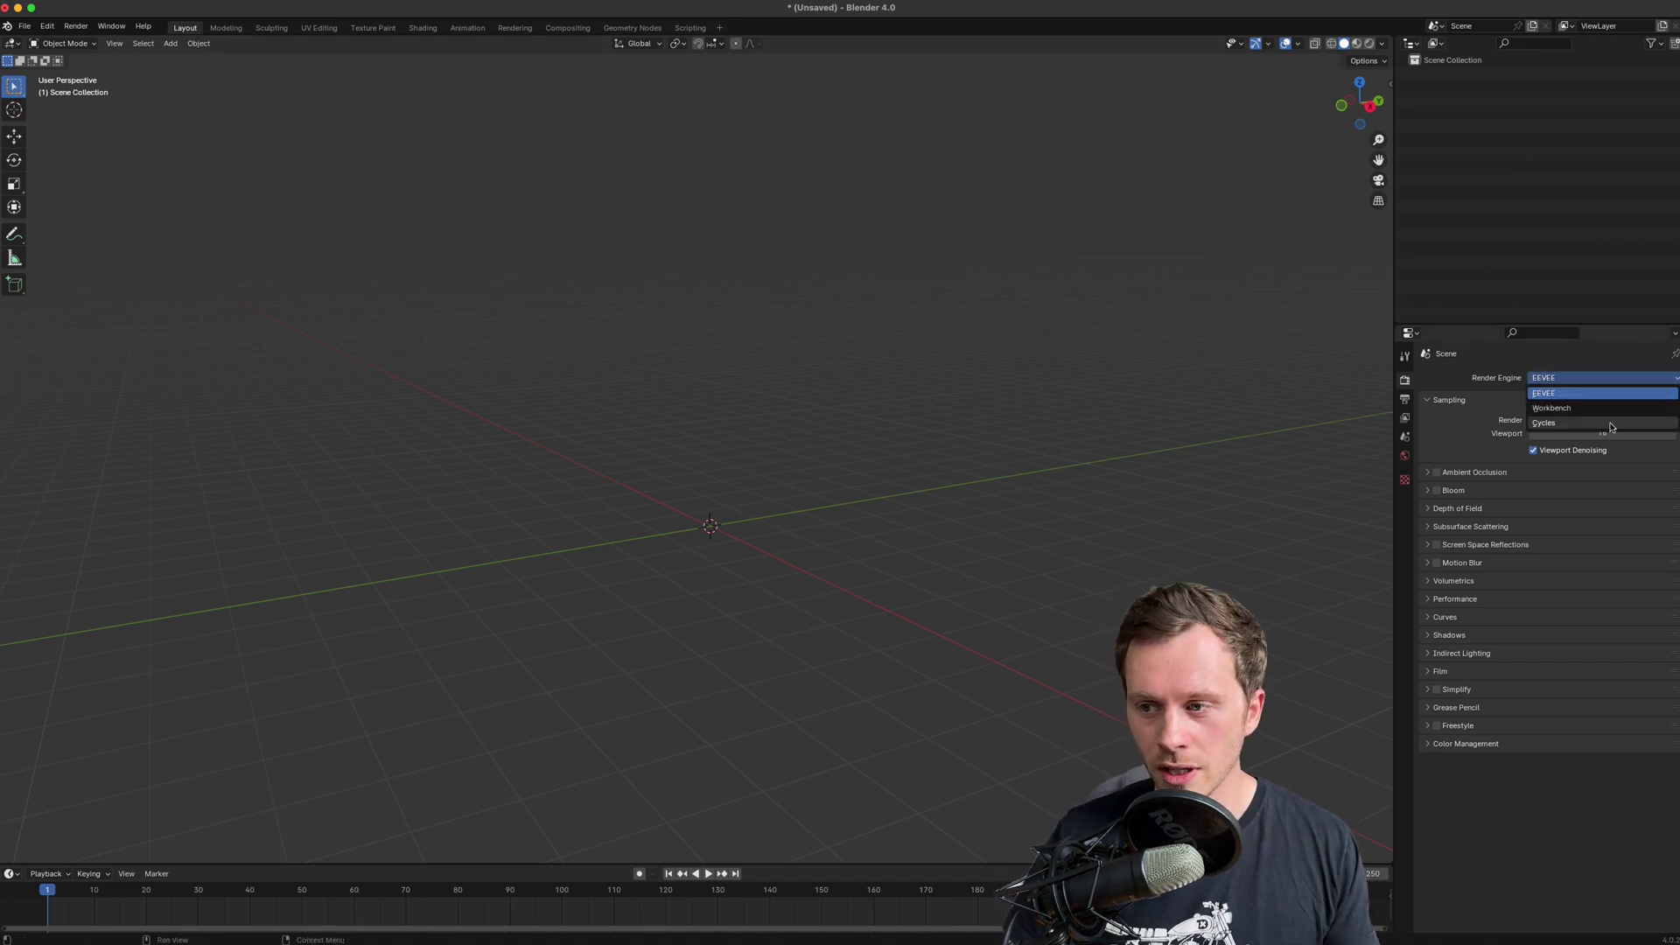
left_click(1612, 424)
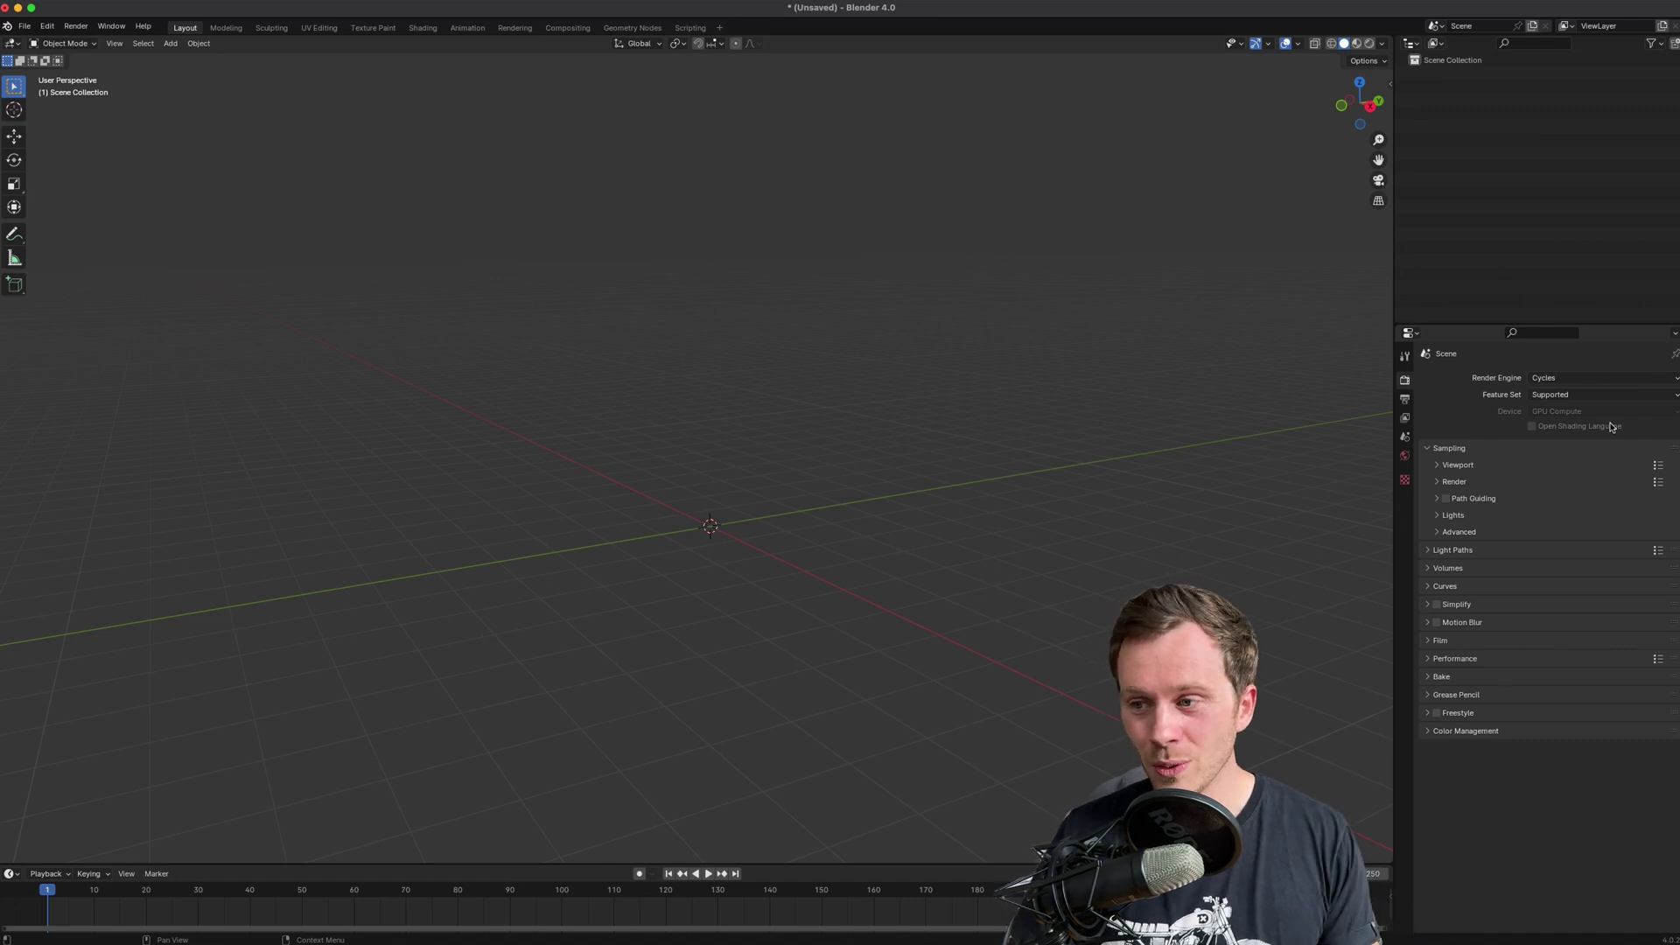
left_click(1604, 411)
left_click(1605, 426)
left_click(1603, 413)
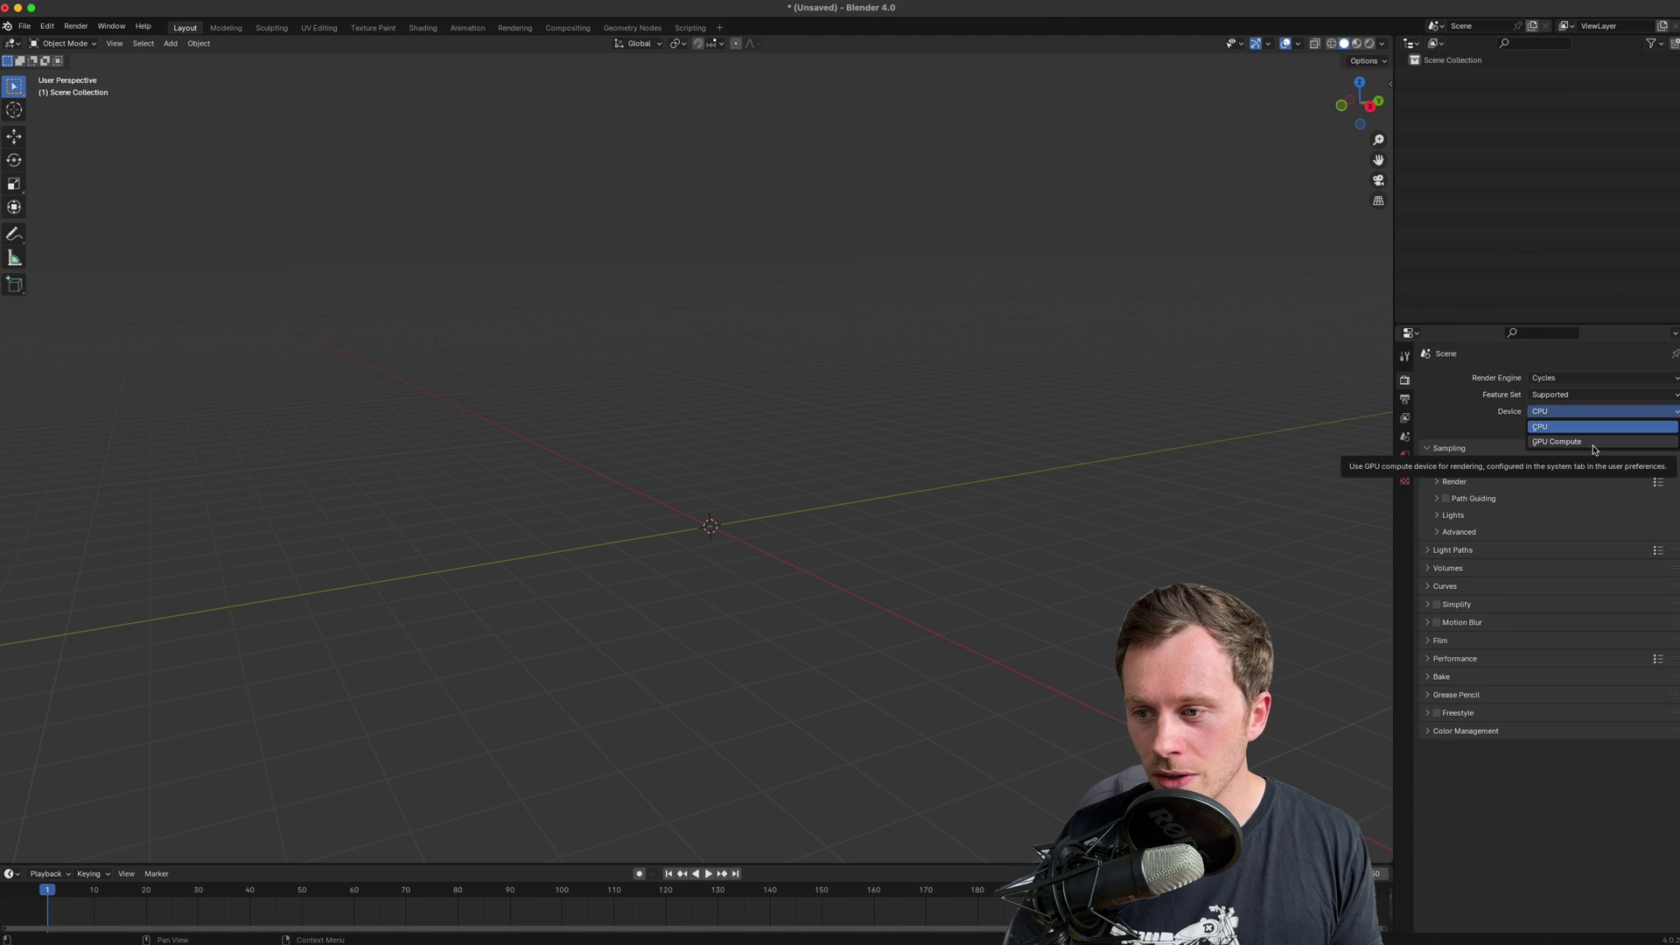
left_click(1593, 443)
left_click(1464, 469)
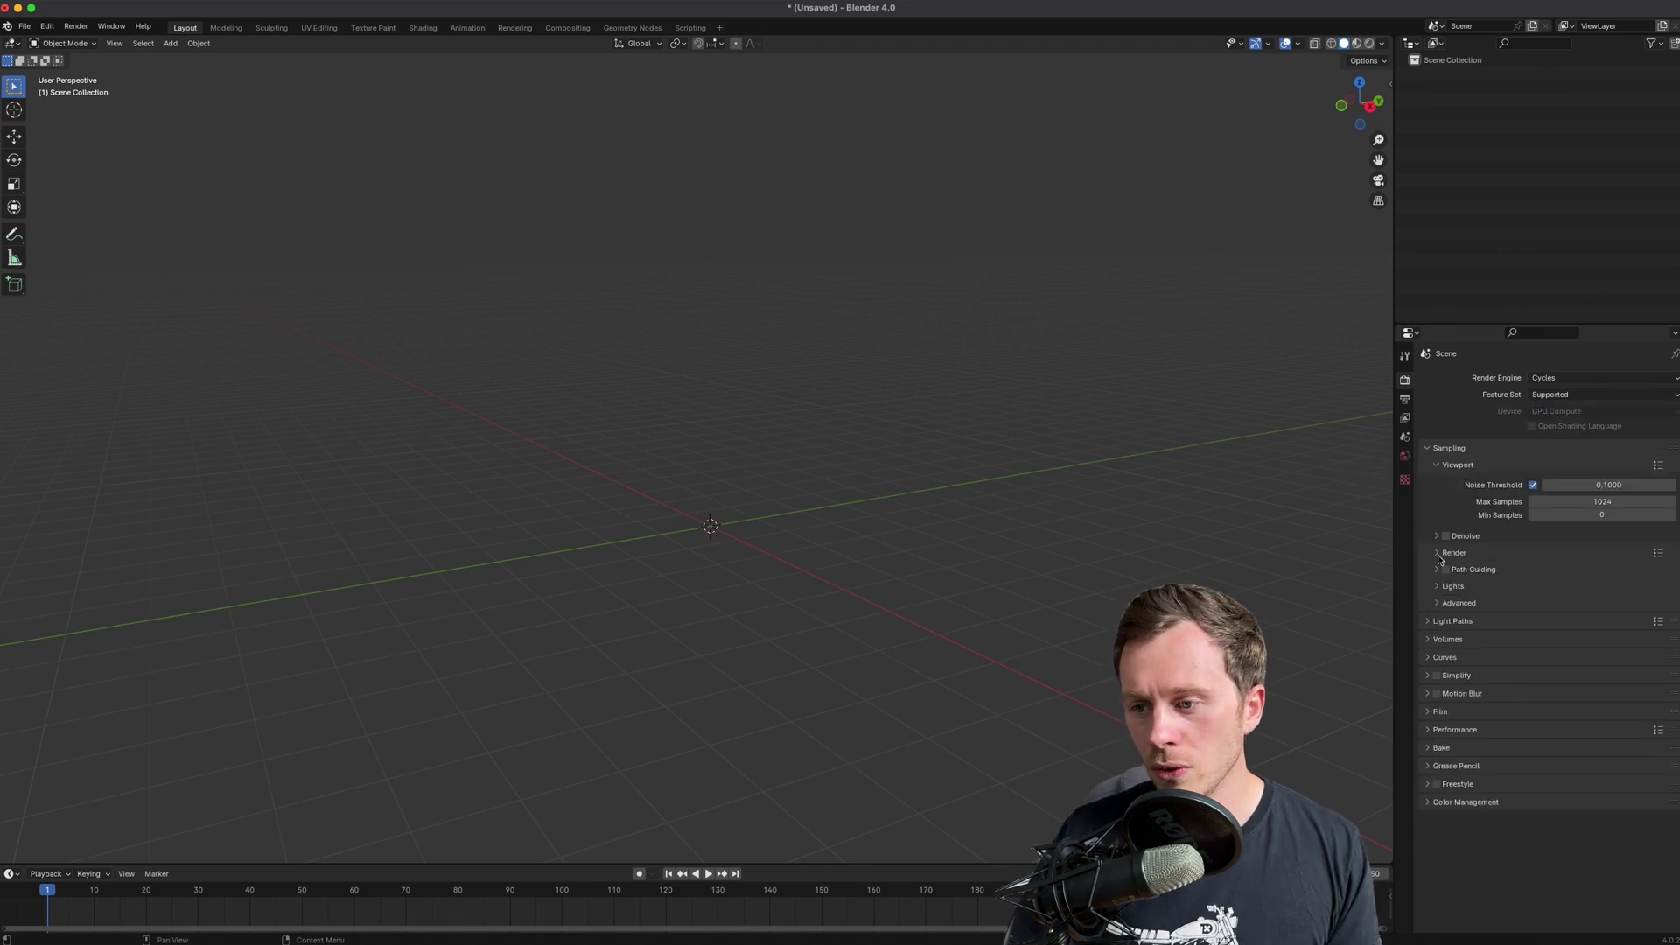
- Uncheck Denoise under Sampling > Render and expand the Lights and Advanced sampling panels
left_click(1439, 556)
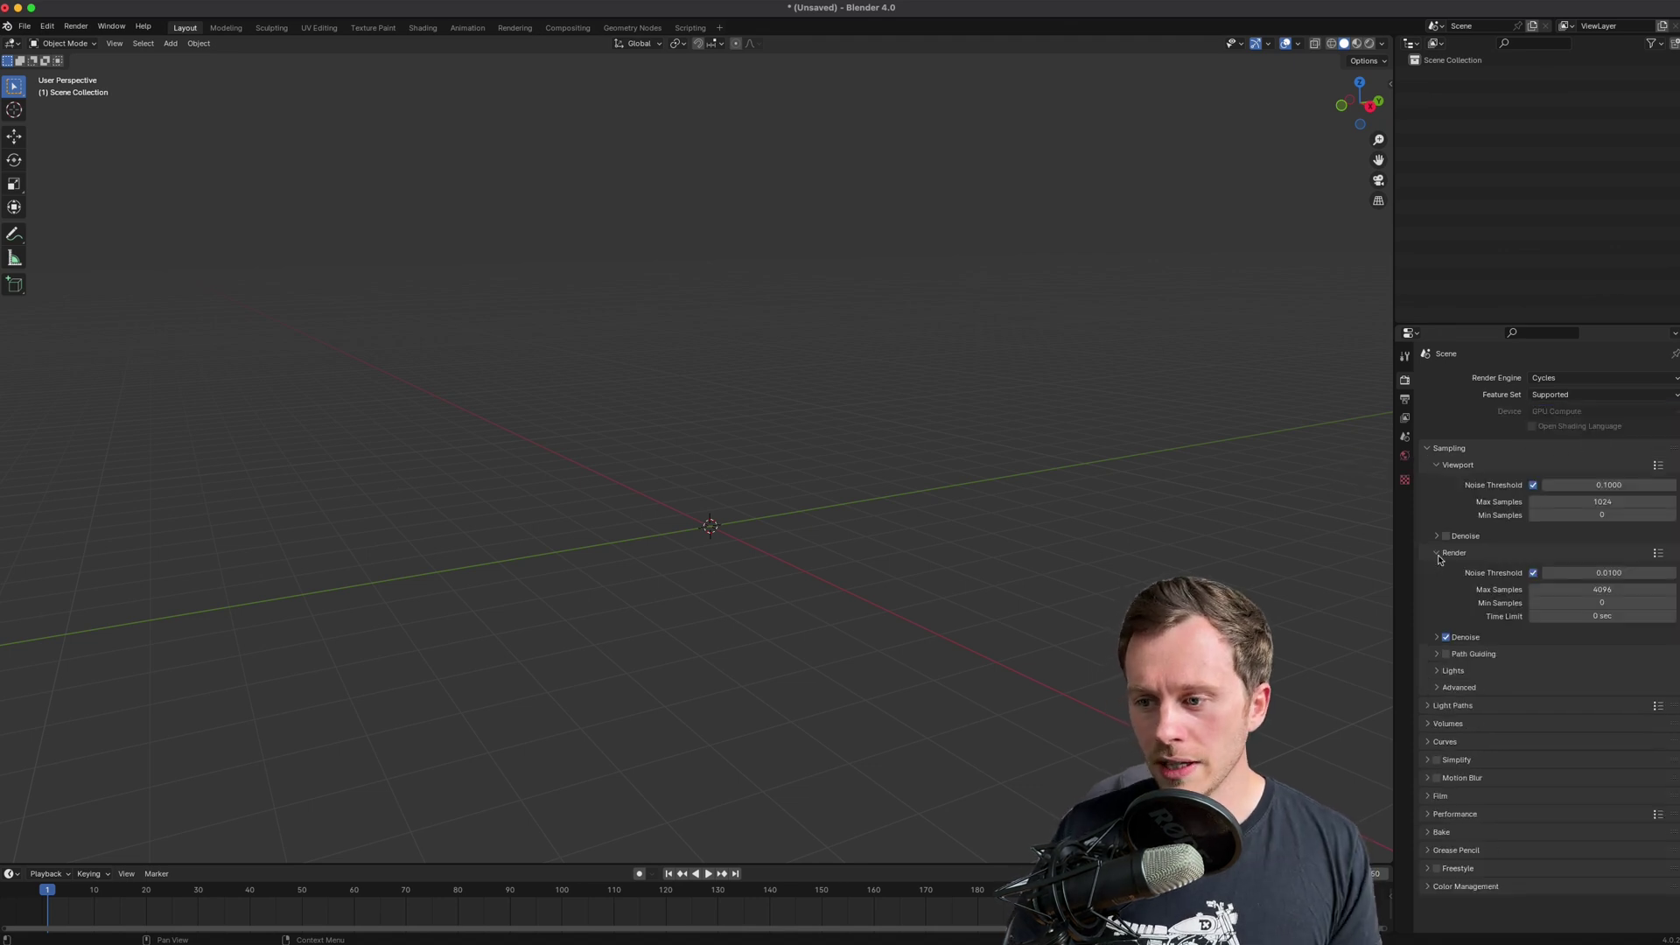
left_click(1446, 638)
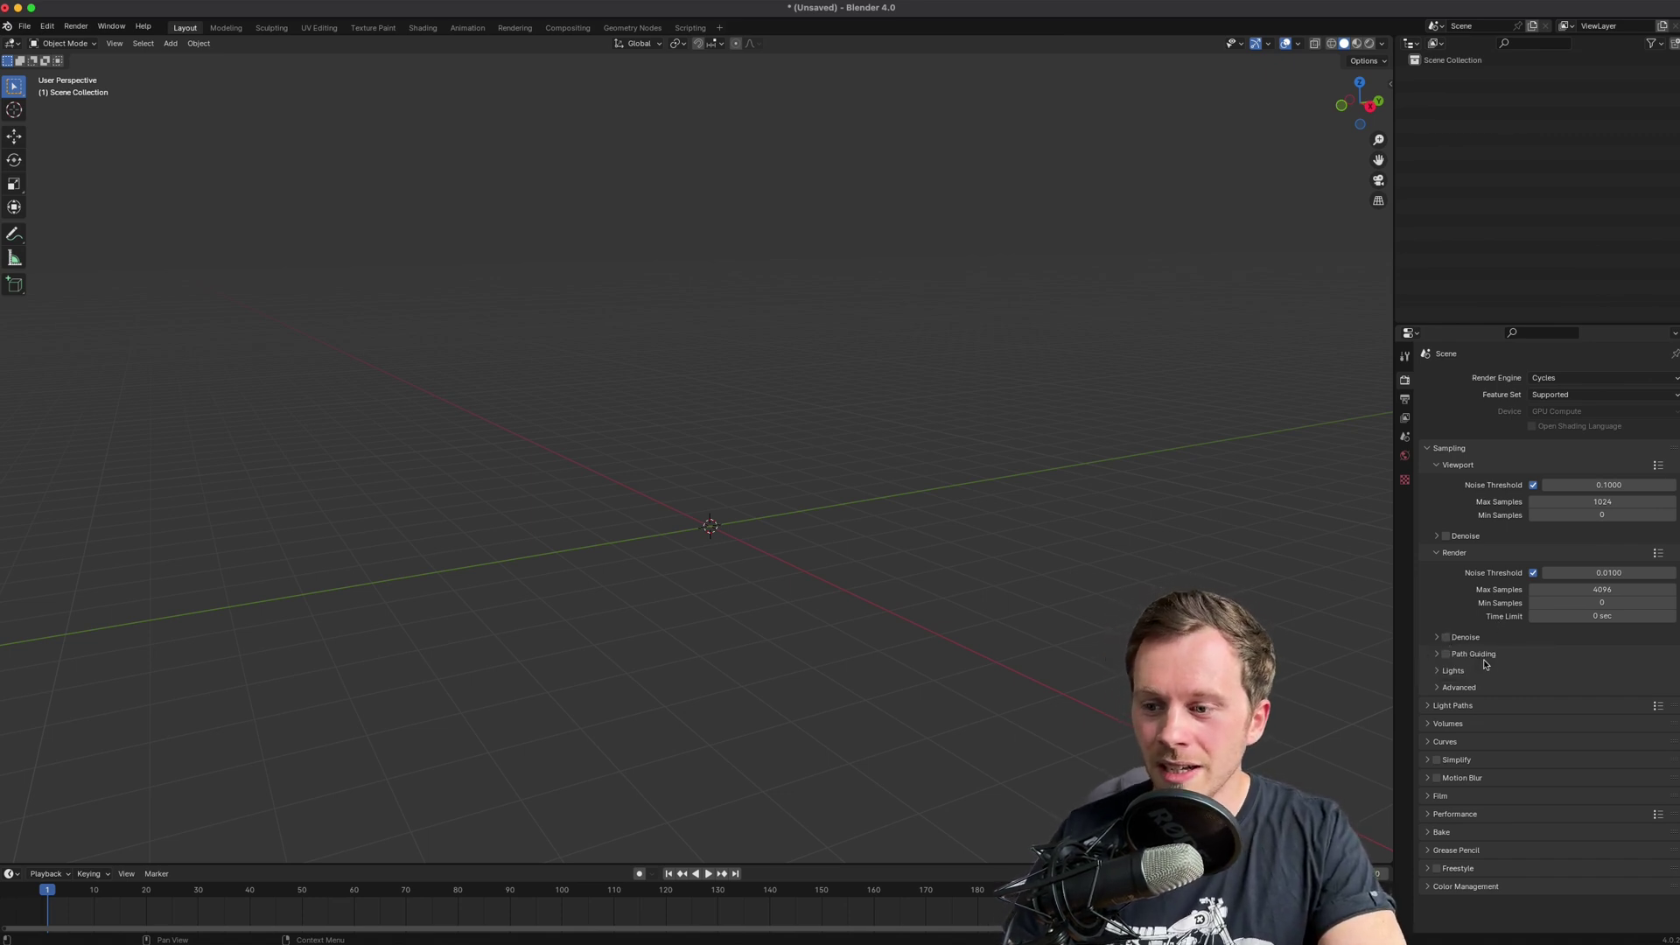
left_click(1435, 673)
left_click(1441, 728)
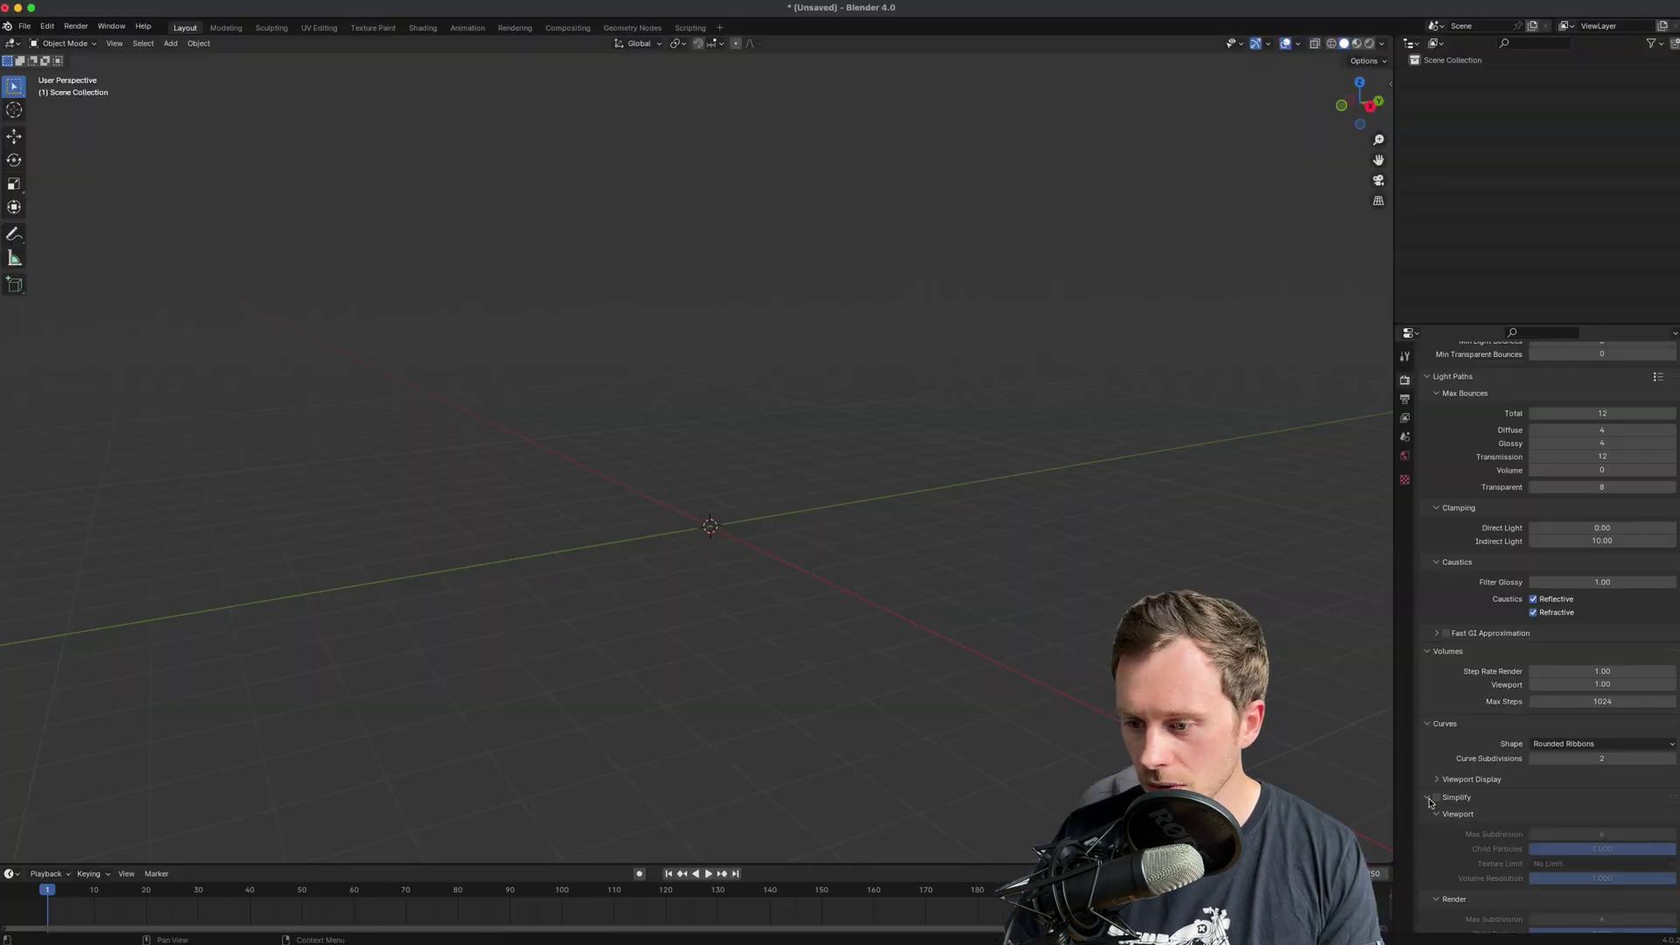
- Turn on Persistent Data under Performance > Final Render
scroll(1431, 810, "down", 8)
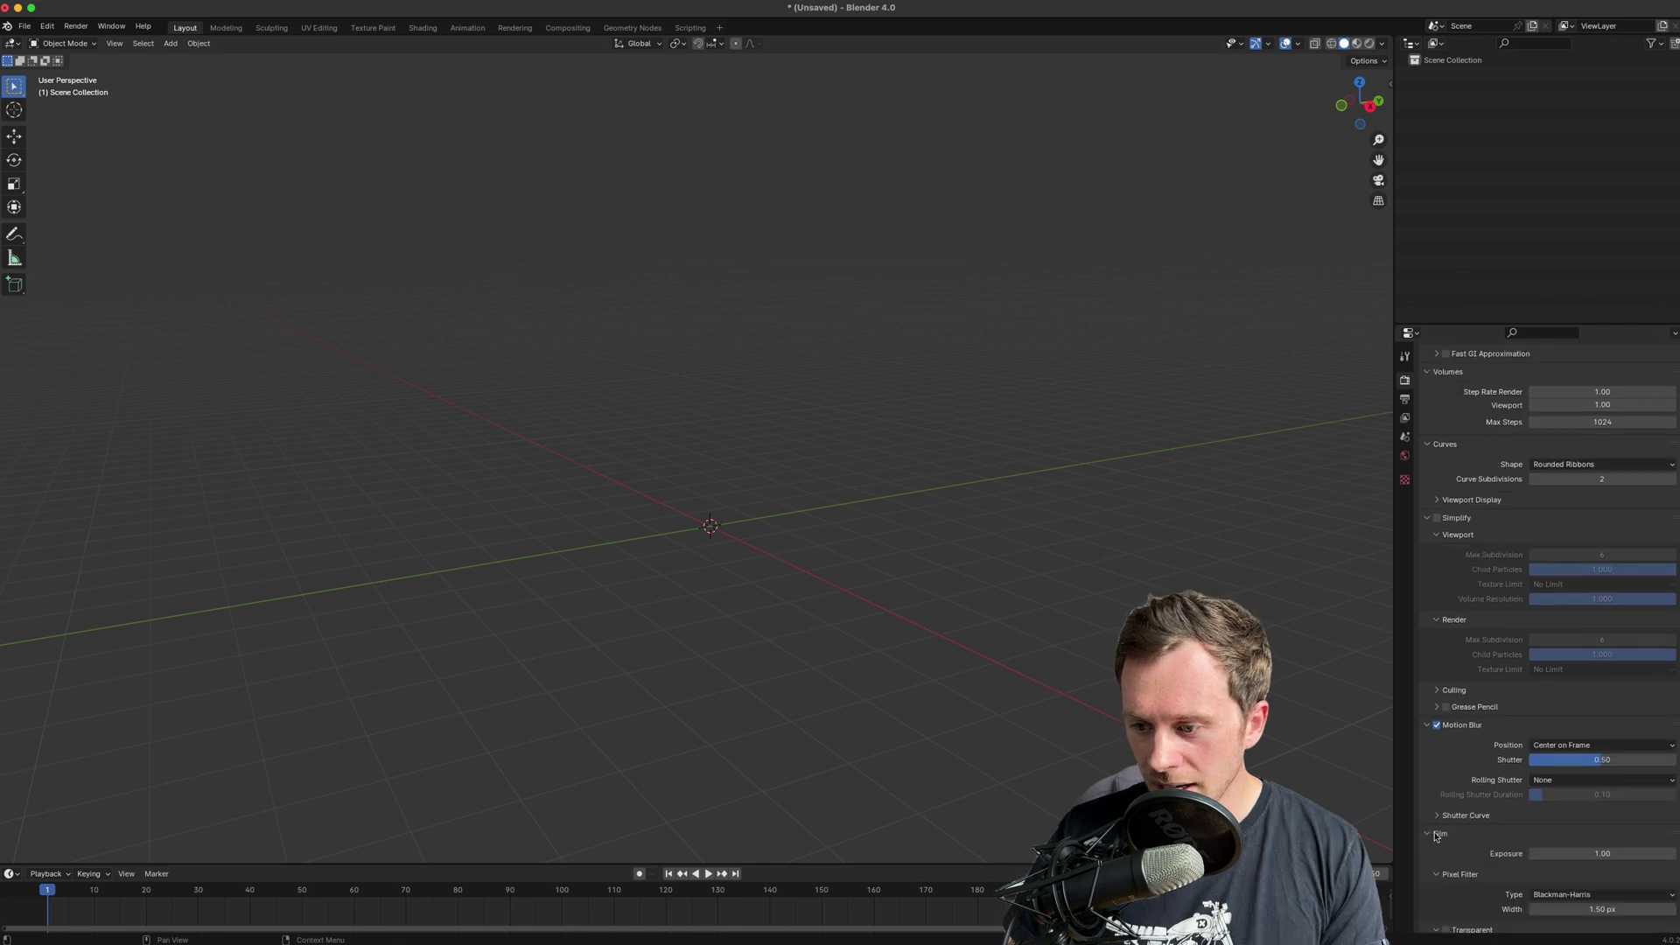
scroll(1439, 822, "down", 4)
left_click(1429, 852)
scroll(1471, 779, "down", 7)
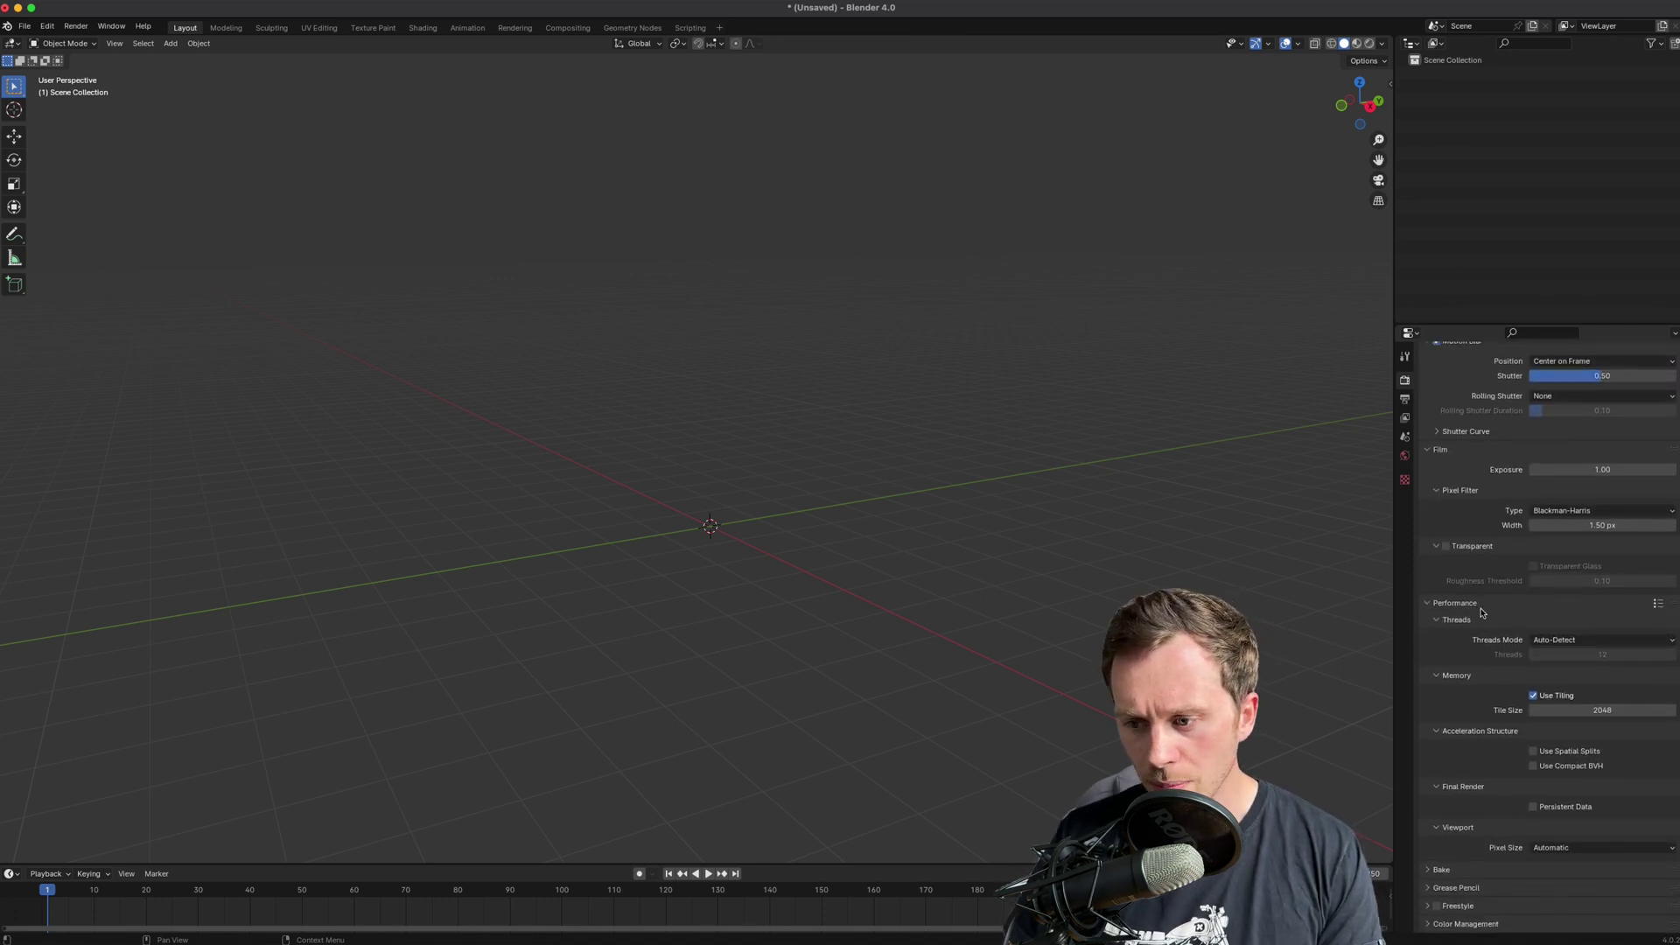
left_click(1533, 806)
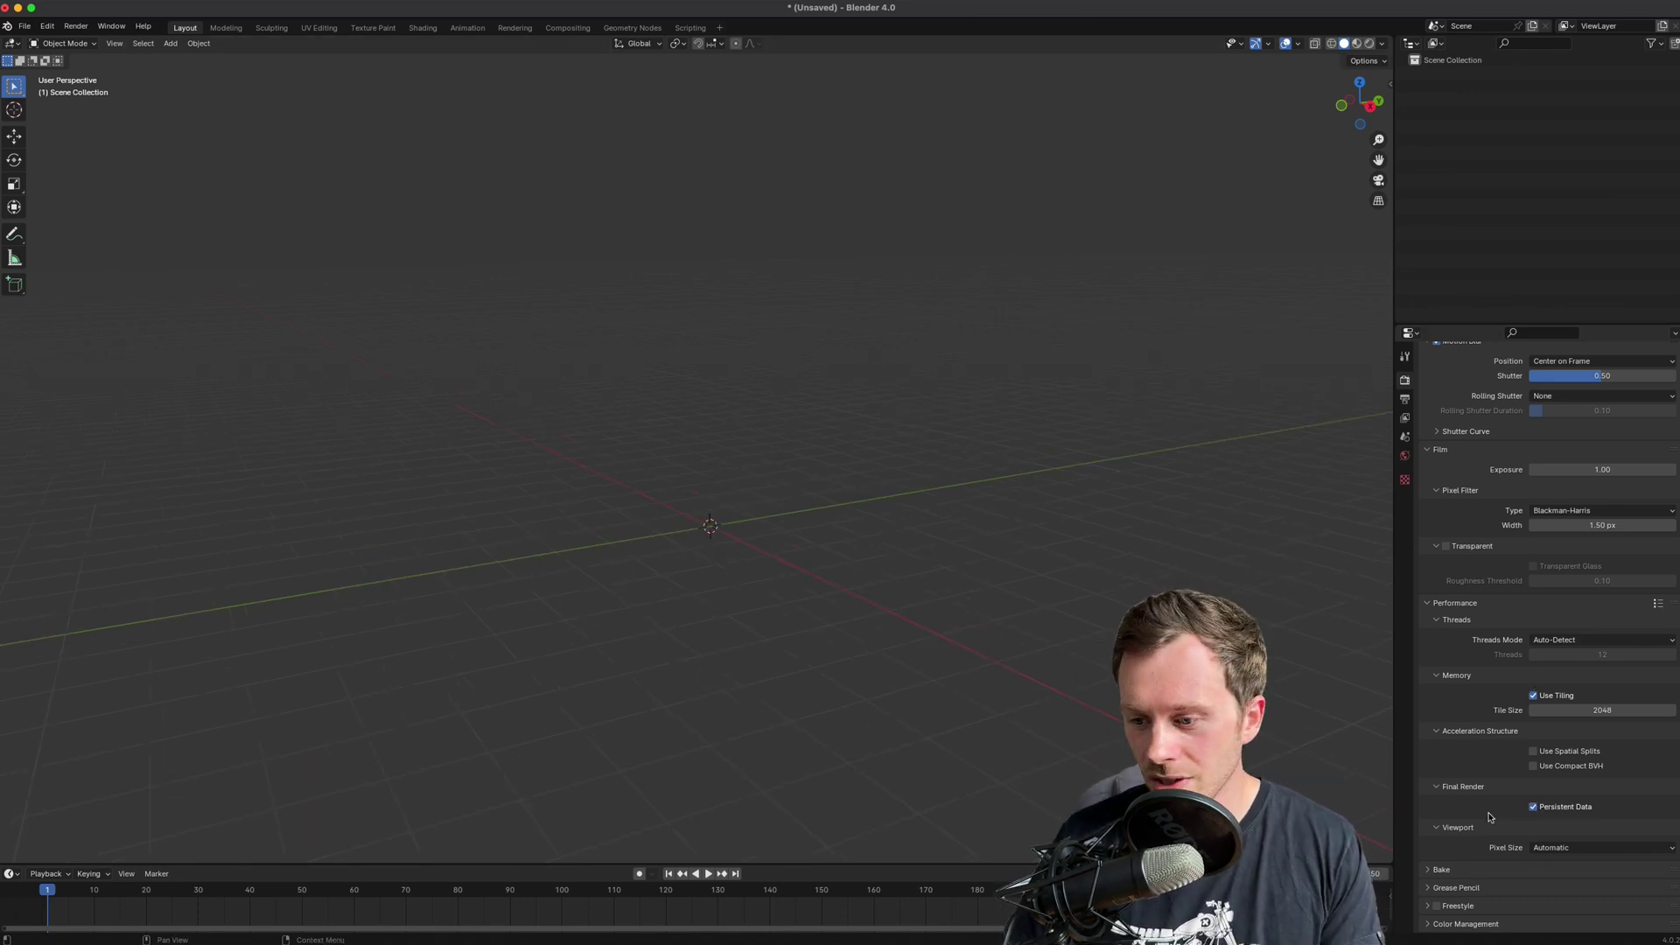
- Collapse every Render Properties panel, from Sampling through Color Management
scroll(1445, 882, "up", 20)
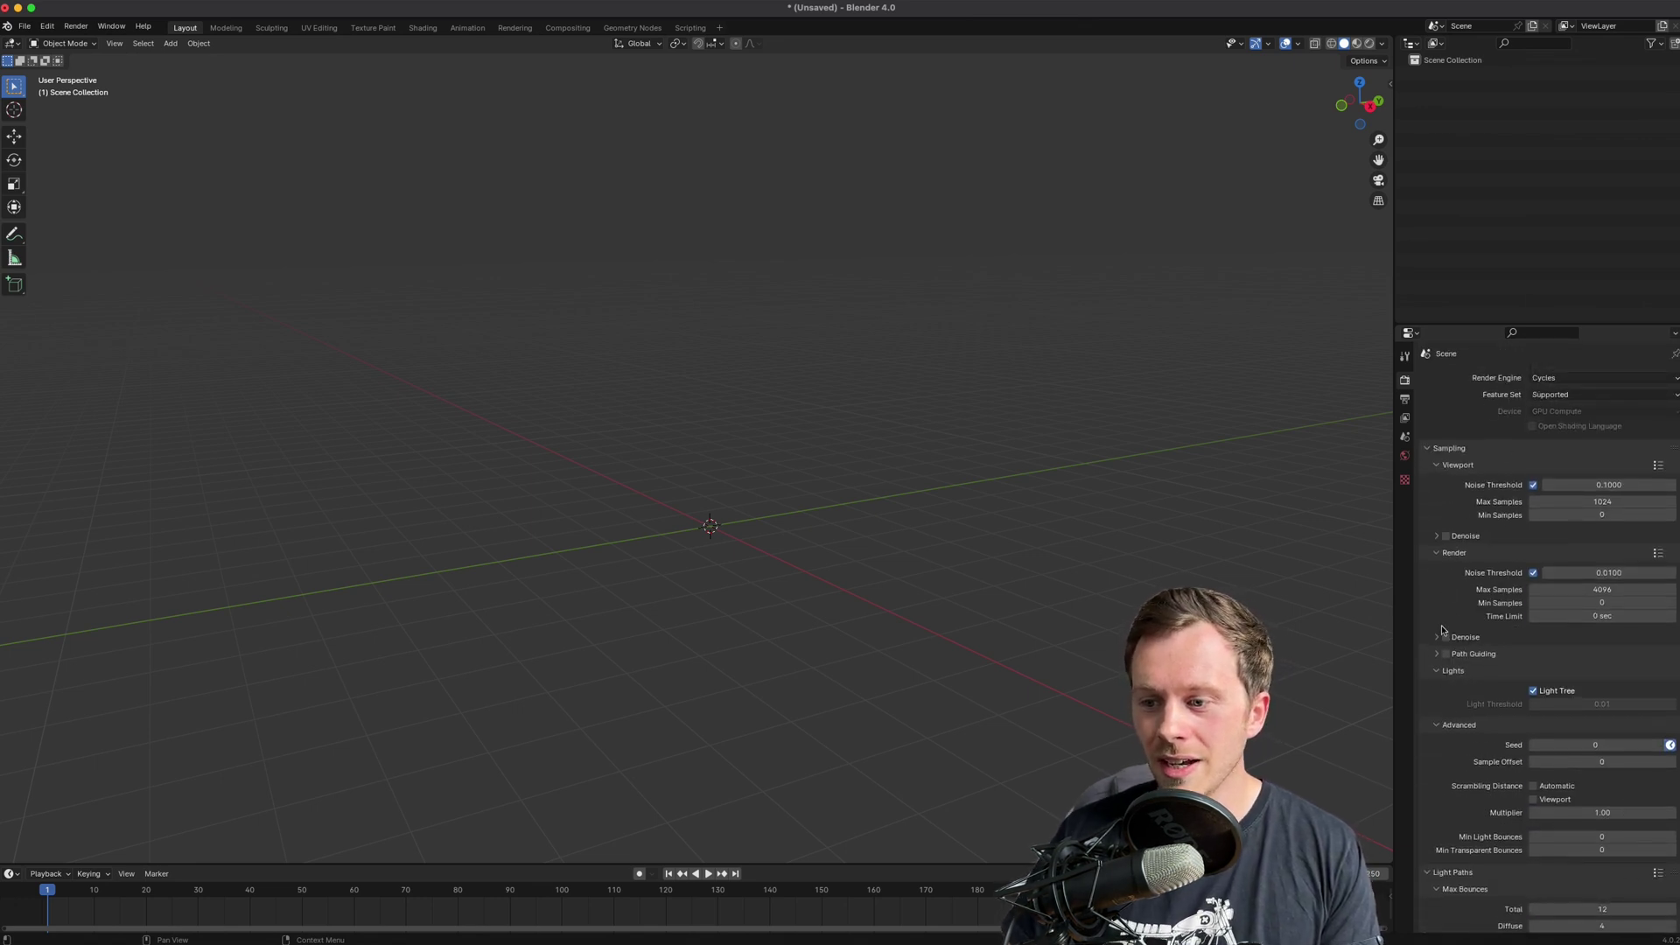
scroll(1435, 663, "down", 3)
scroll(1435, 663, "down", 3)
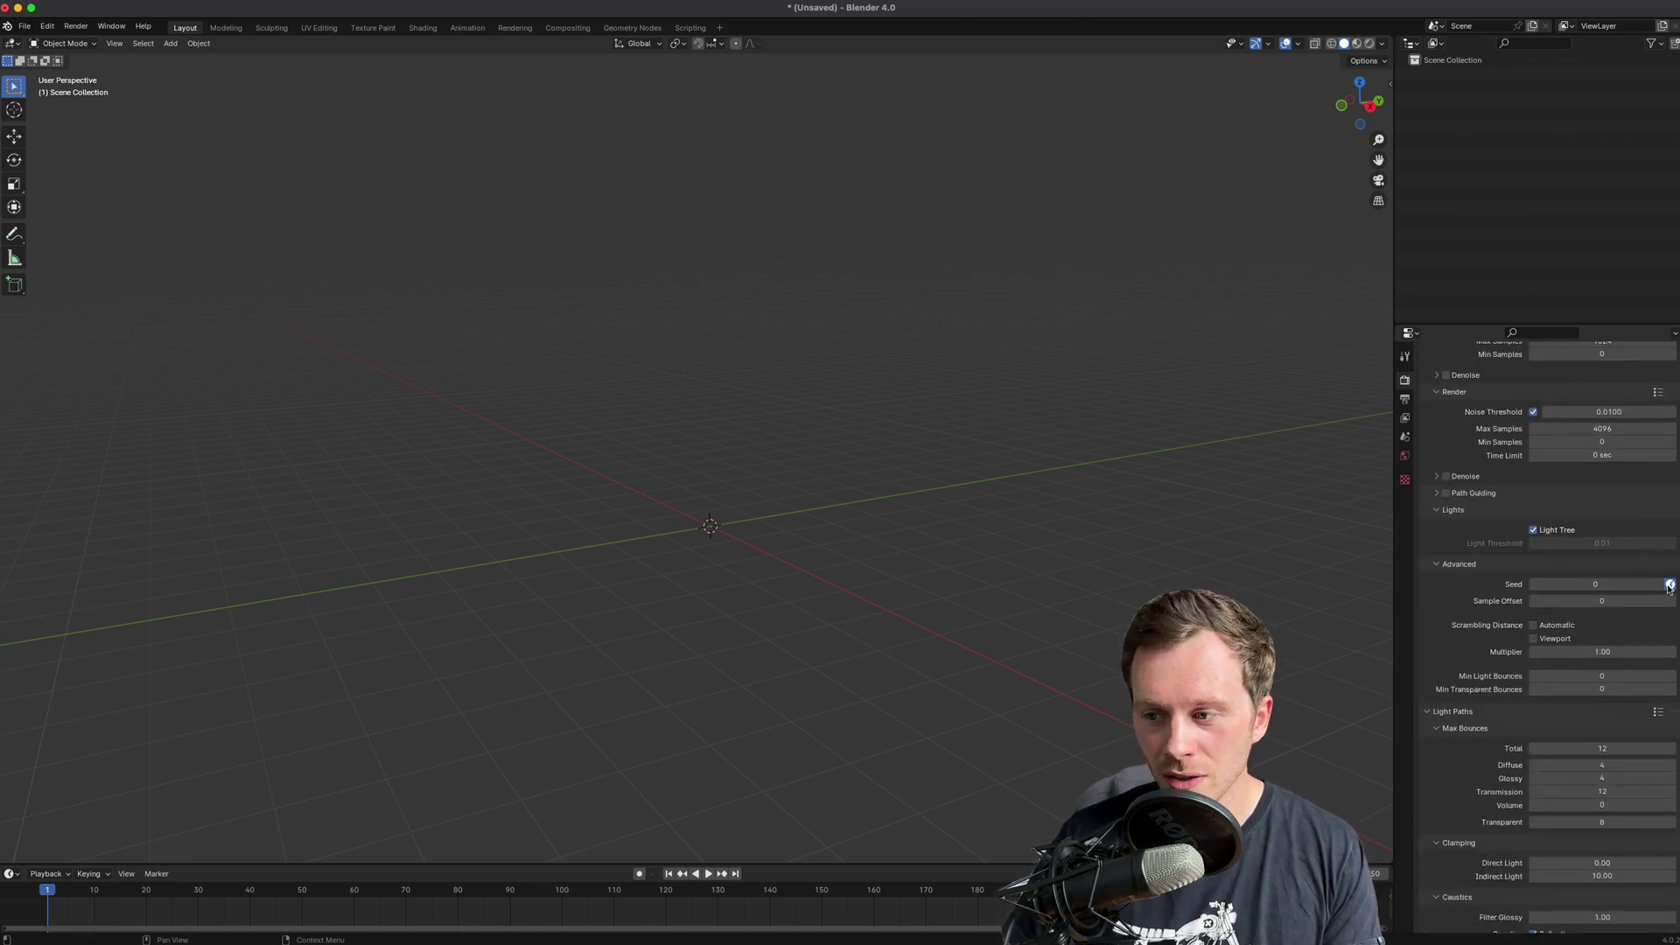
scroll(1526, 610, "down", 2)
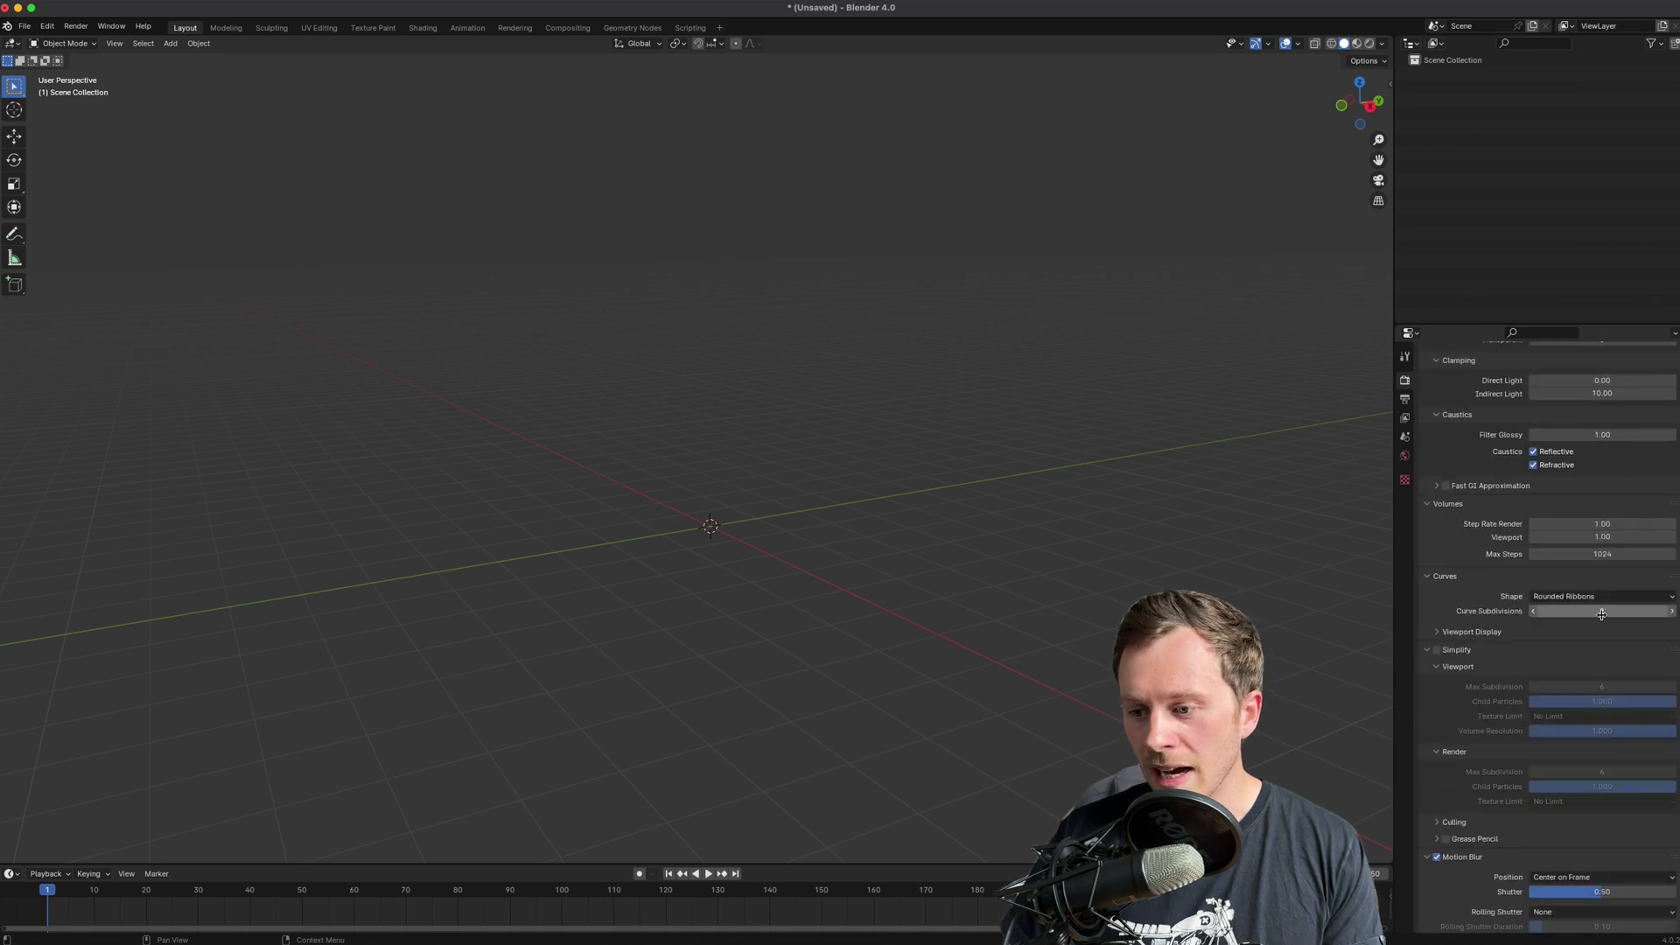
scroll(1488, 560, "up", 10)
left_click(1449, 448)
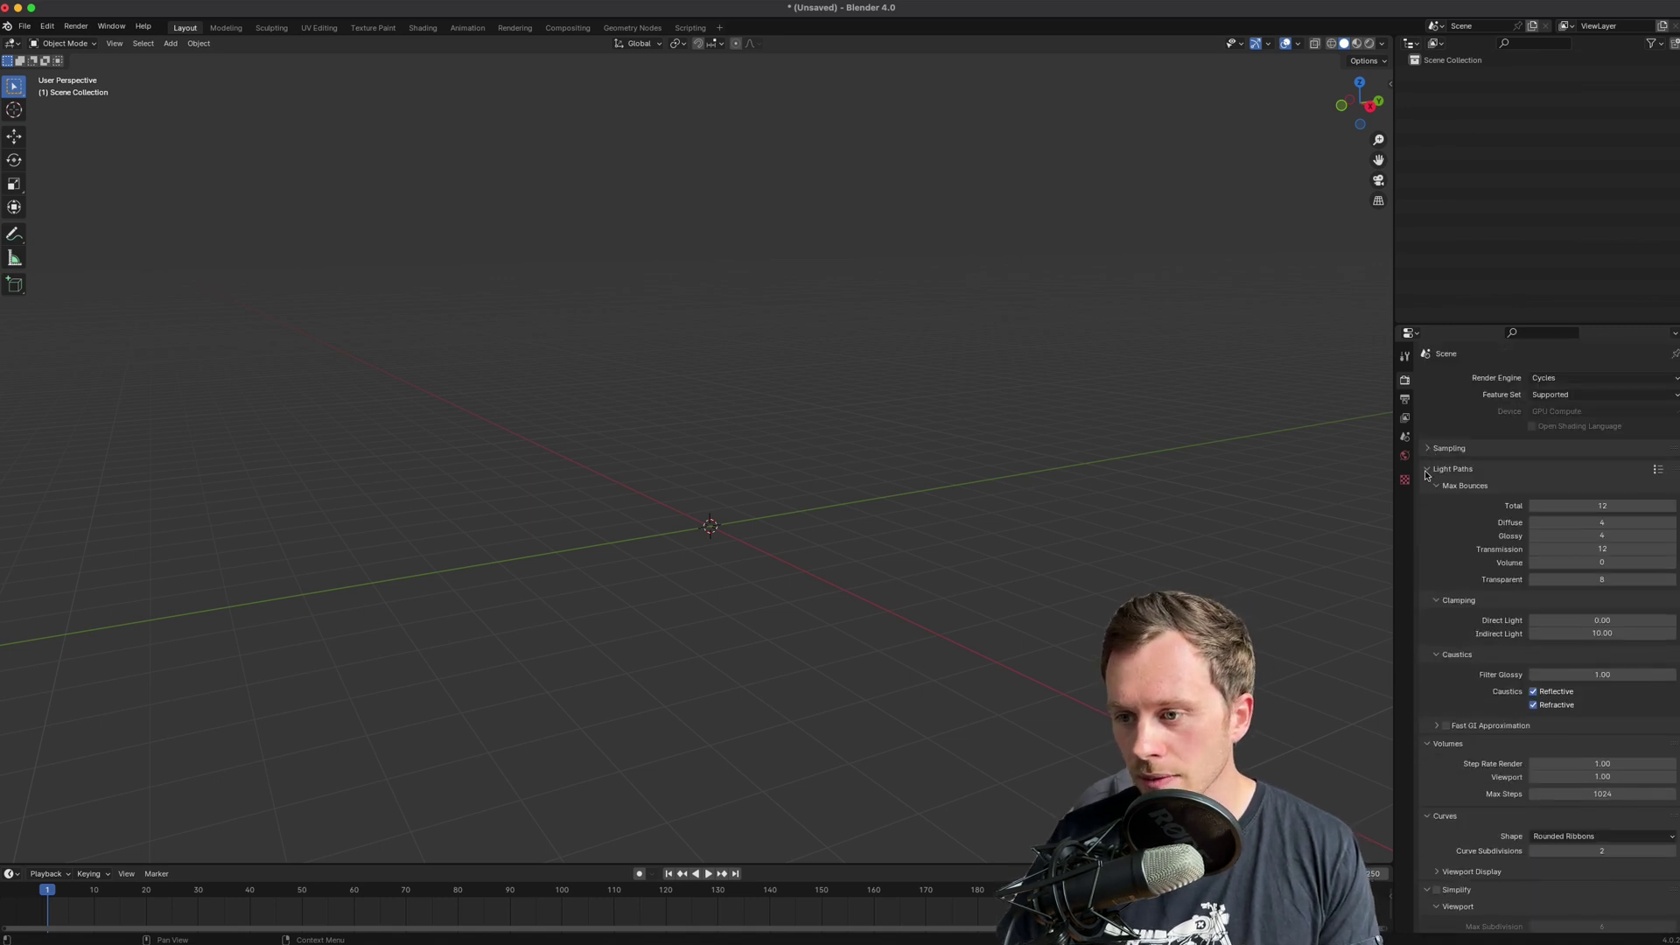
left_click(1429, 466)
left_click(1429, 484)
left_click(1429, 502)
left_click(1428, 520)
left_click(1428, 538)
left_click(1429, 556)
left_click(1428, 575)
left_click(1429, 611)
left_click(1428, 629)
left_click(1428, 646)
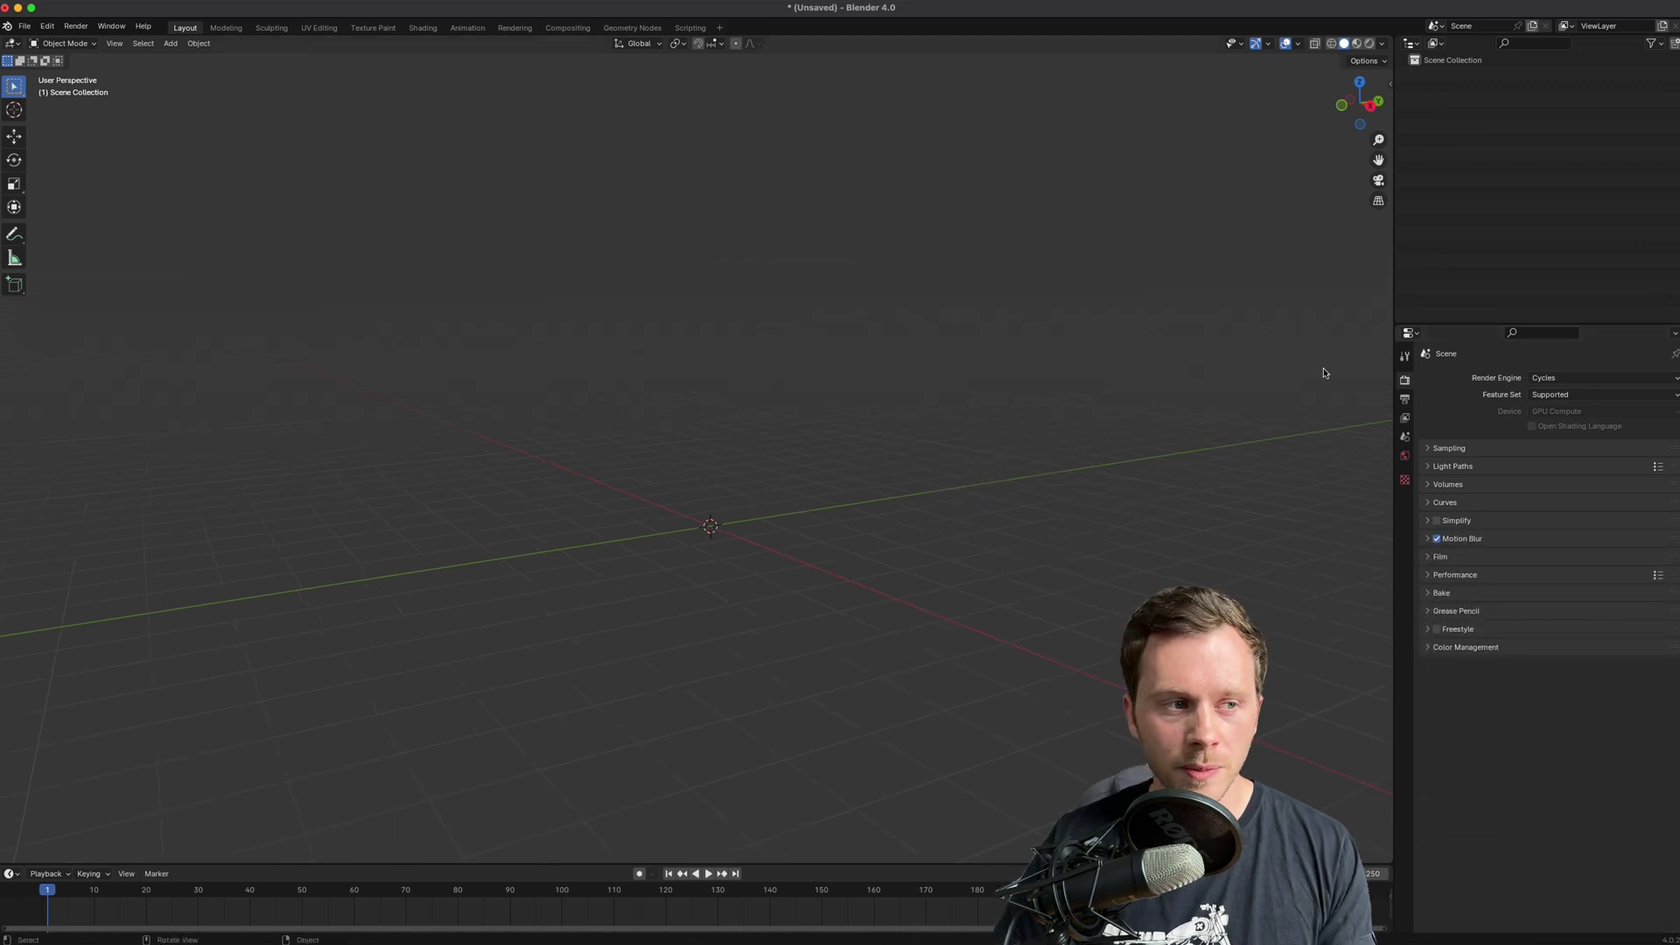
- Show the Output settings with the 25 fps frame rate and briefly play the timeline
left_click(1404, 399)
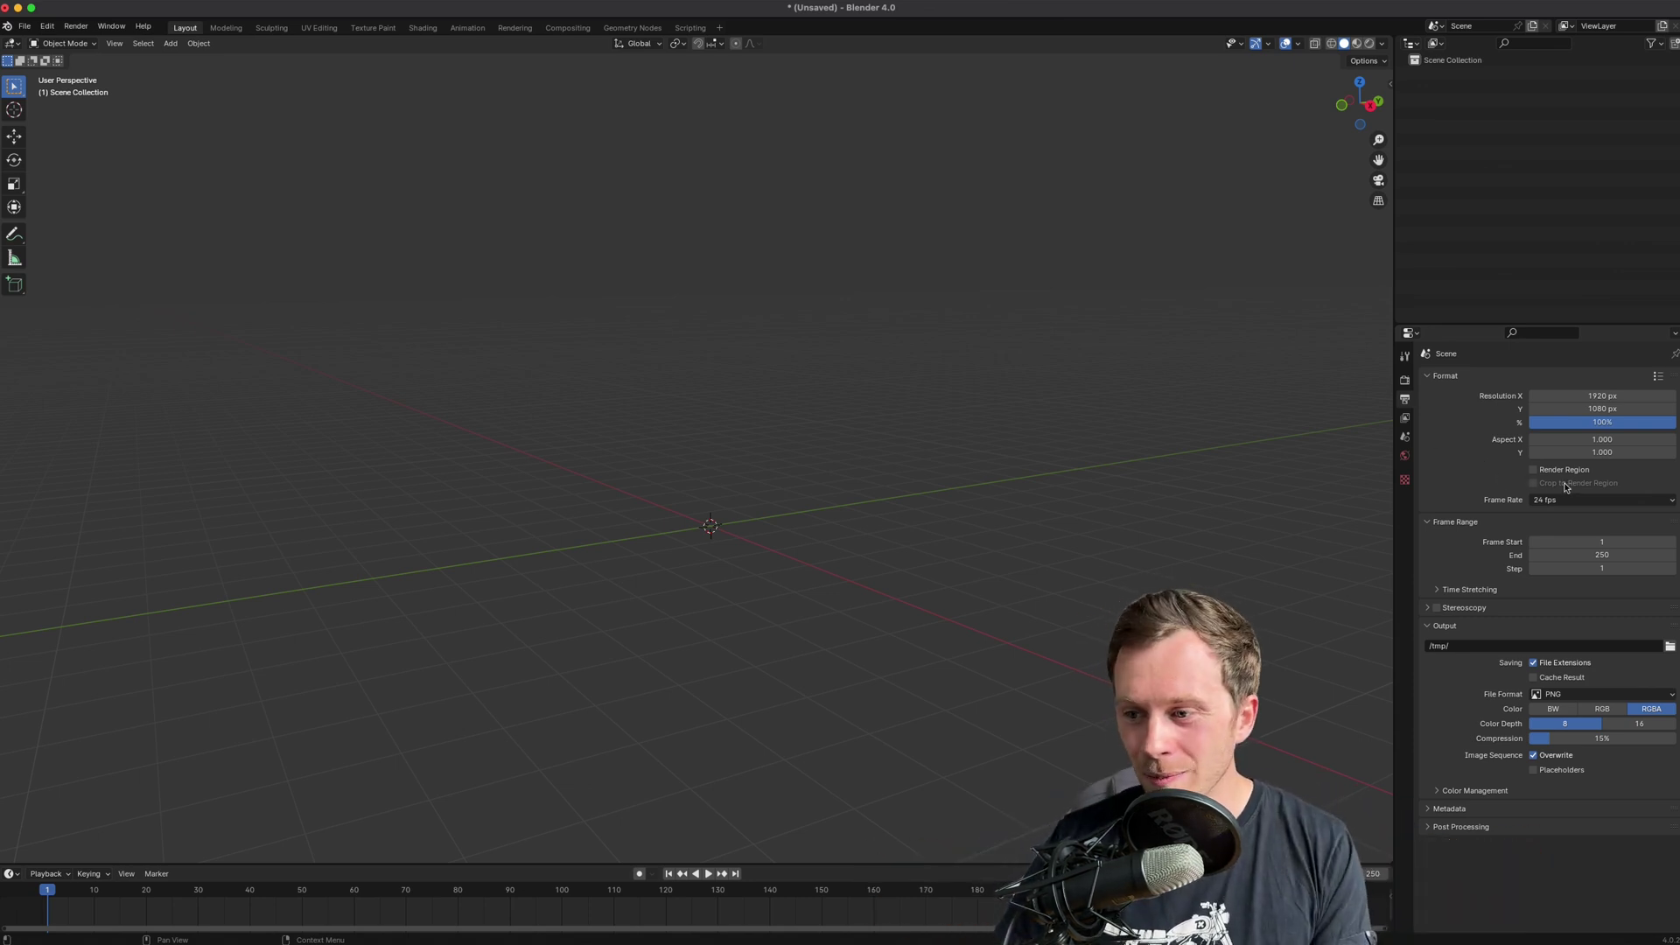
key("space")
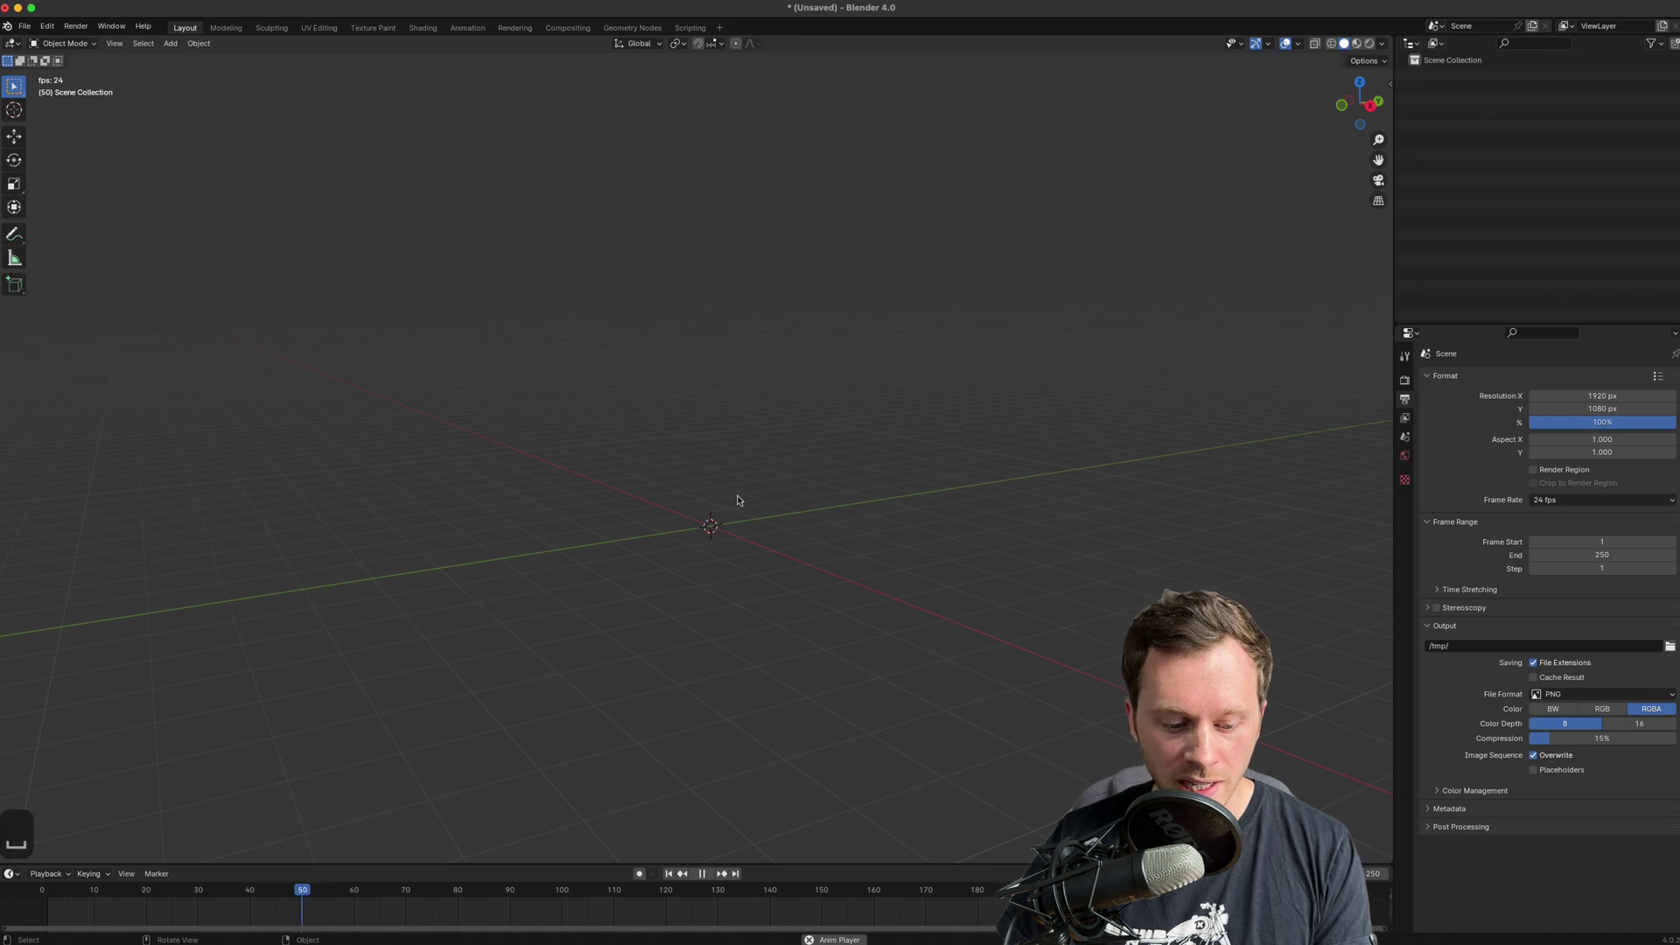
key("space")
- Add a test cube, move it along X and keyframe its location at frame 57
key("shift+a")
mouse_move(700, 503)
left_click(807, 516)
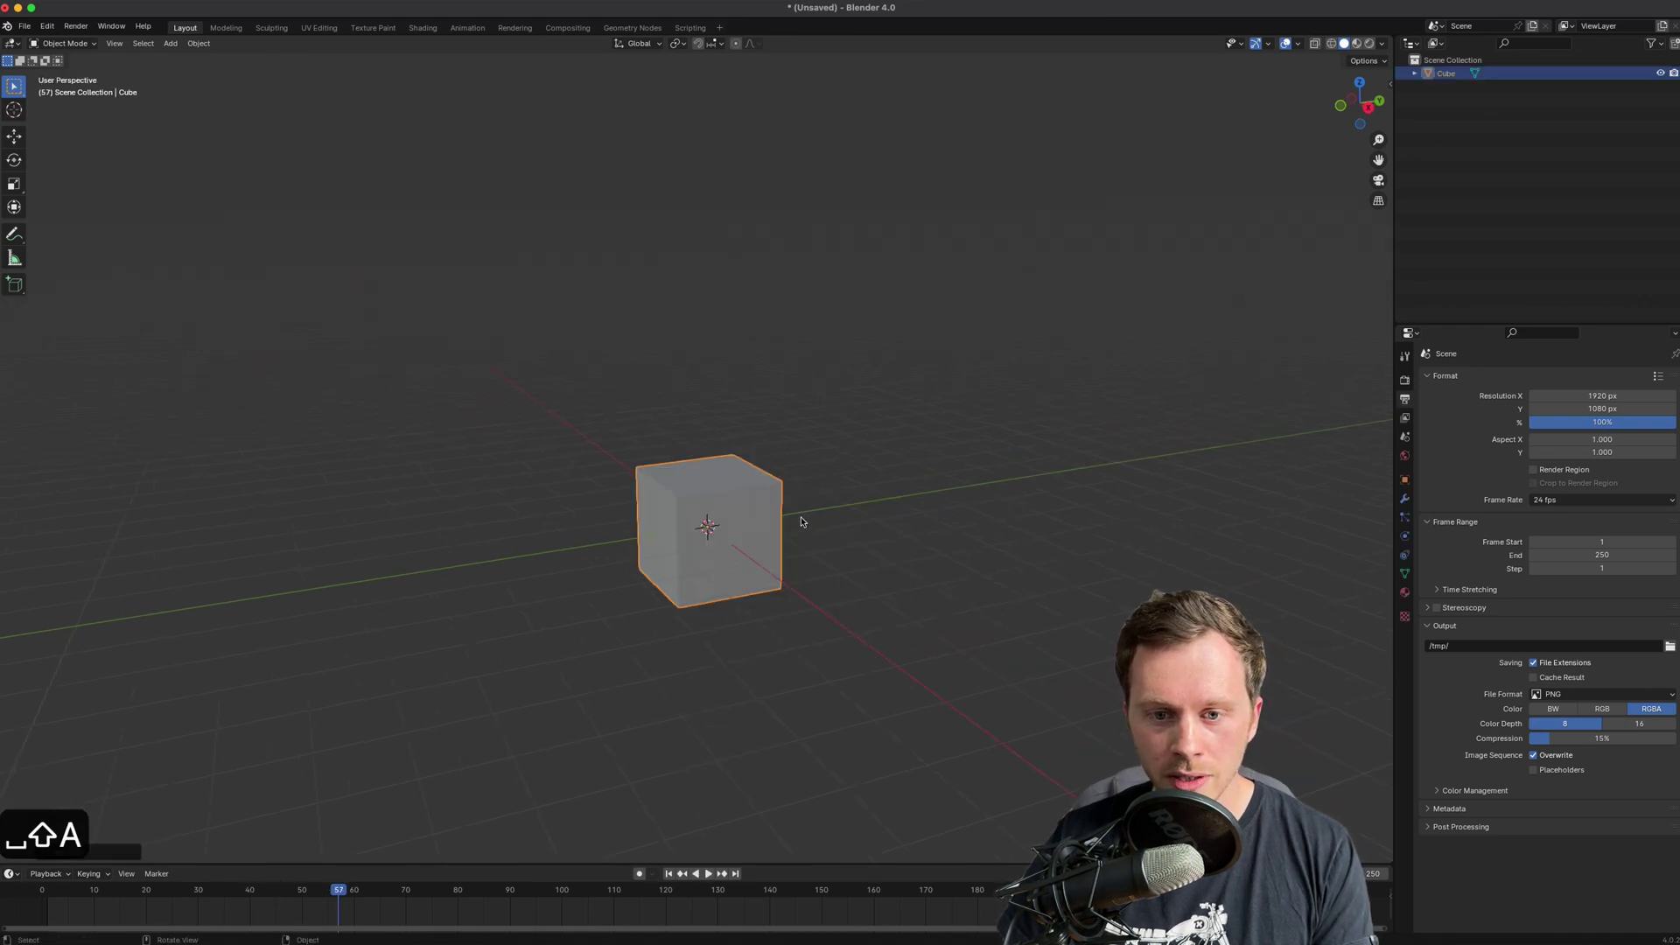
key("g")
key("x")
left_click(678, 530)
key("i")
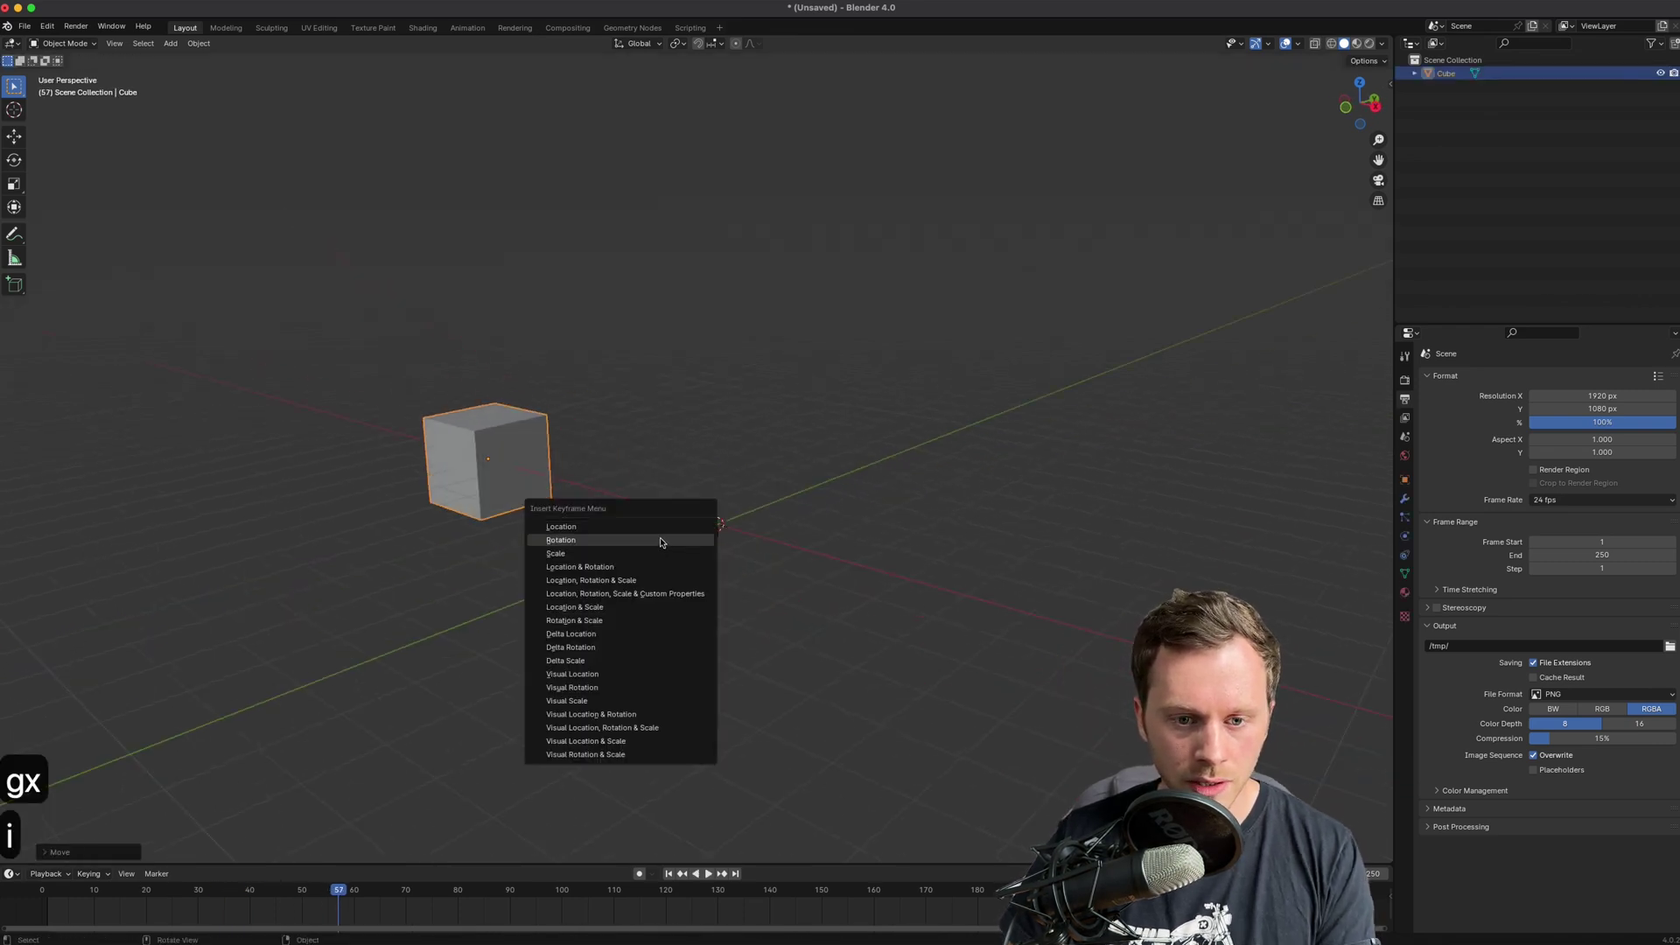
left_click(662, 528)
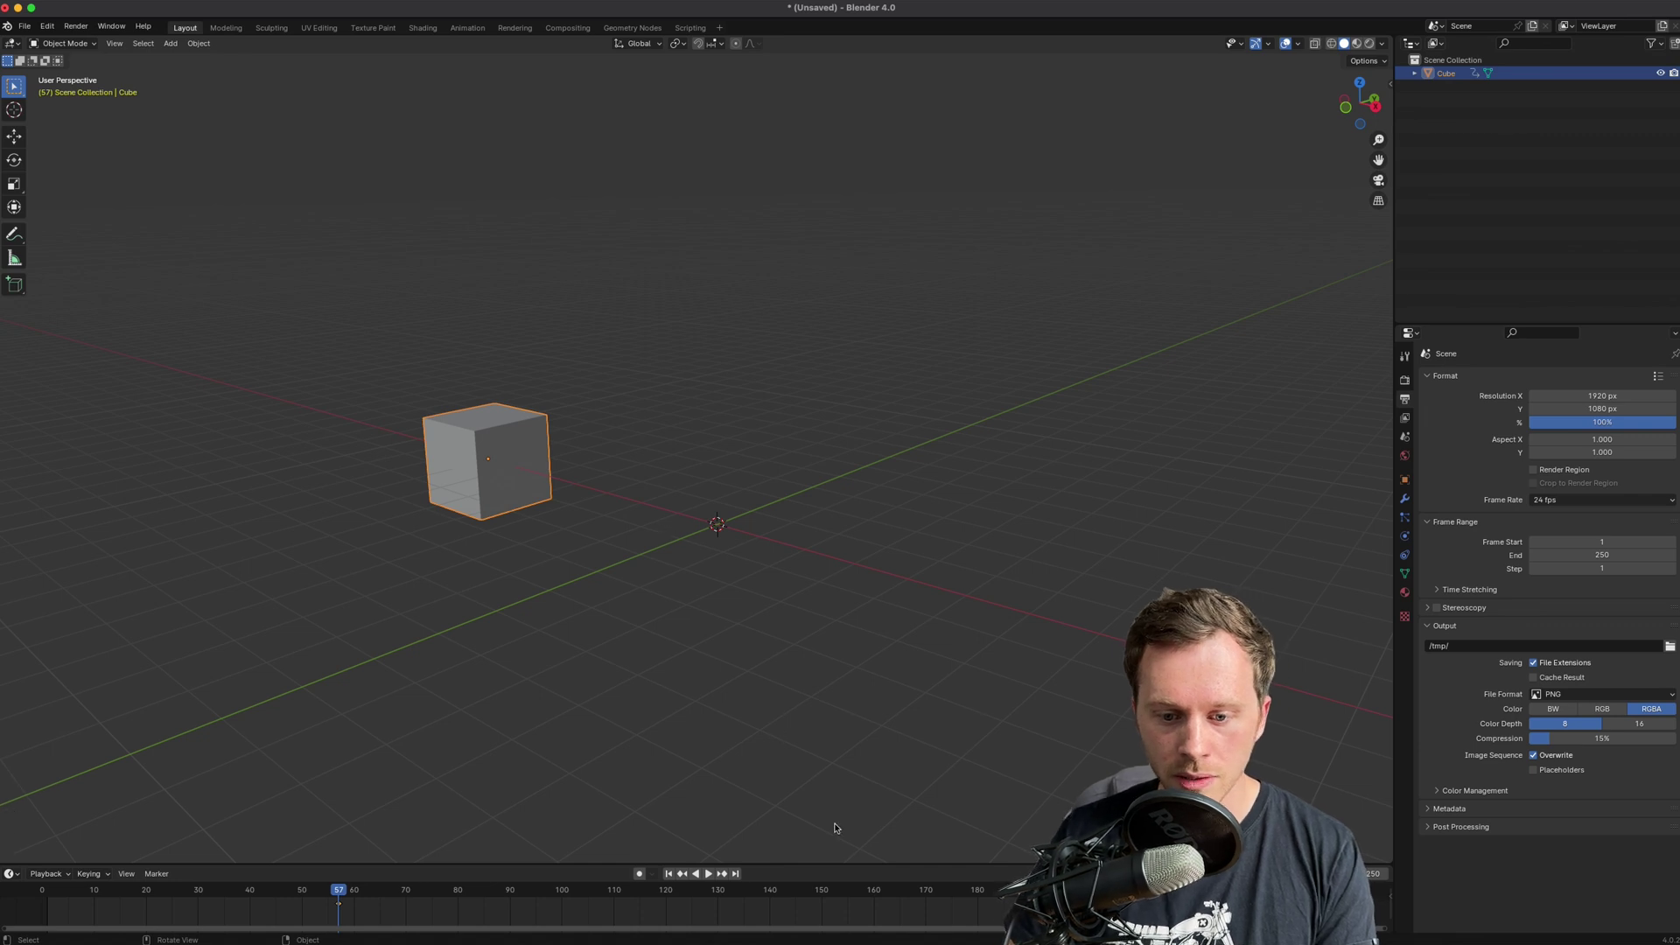
- At frame 174, move the cube along Y and keyframe its location again
left_click(946, 901)
key("g")
key("y")
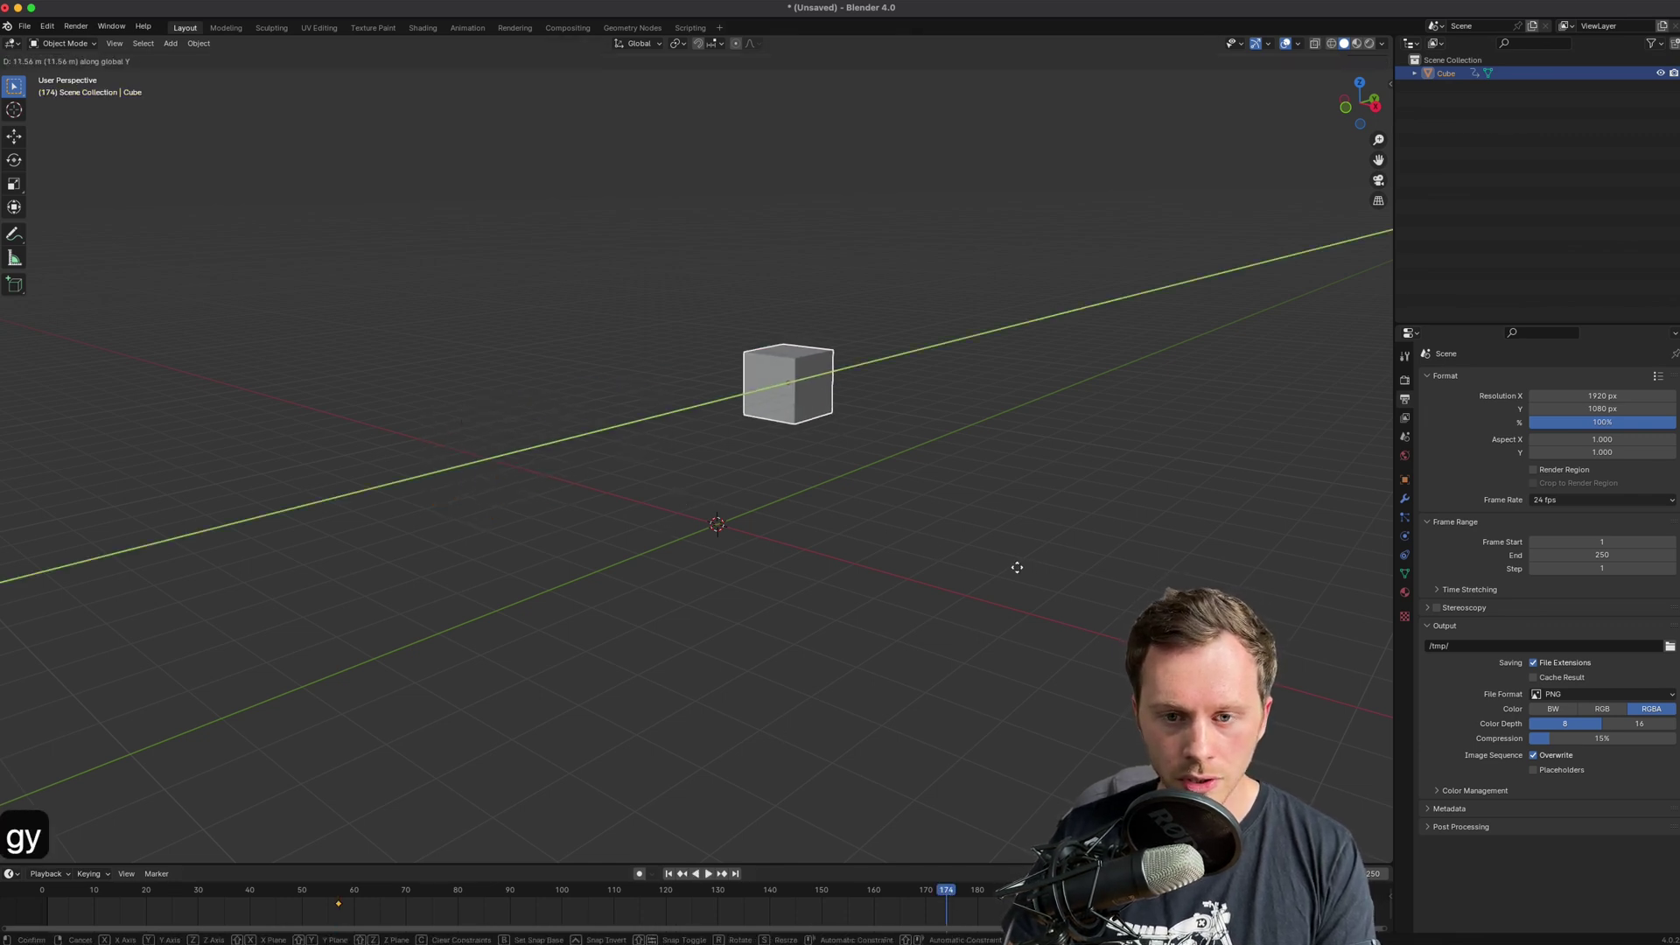
left_click(909, 525)
key("i")
left_click(860, 527)
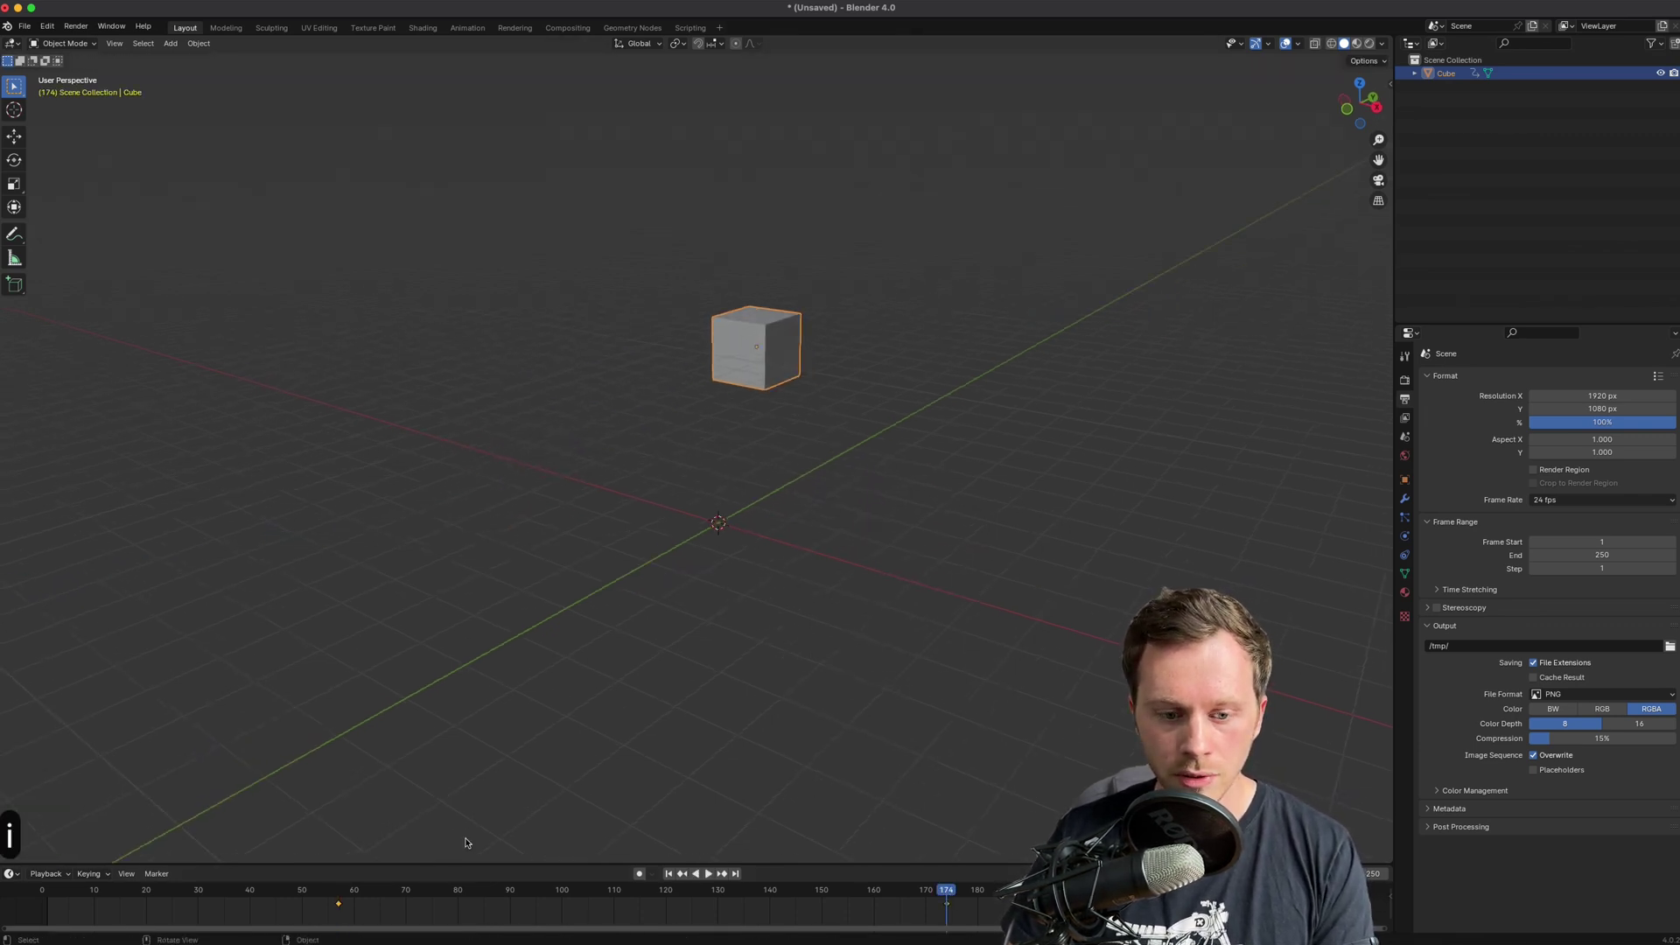
- Play back the cube animation, stop it, and delete the test cube
key("space")
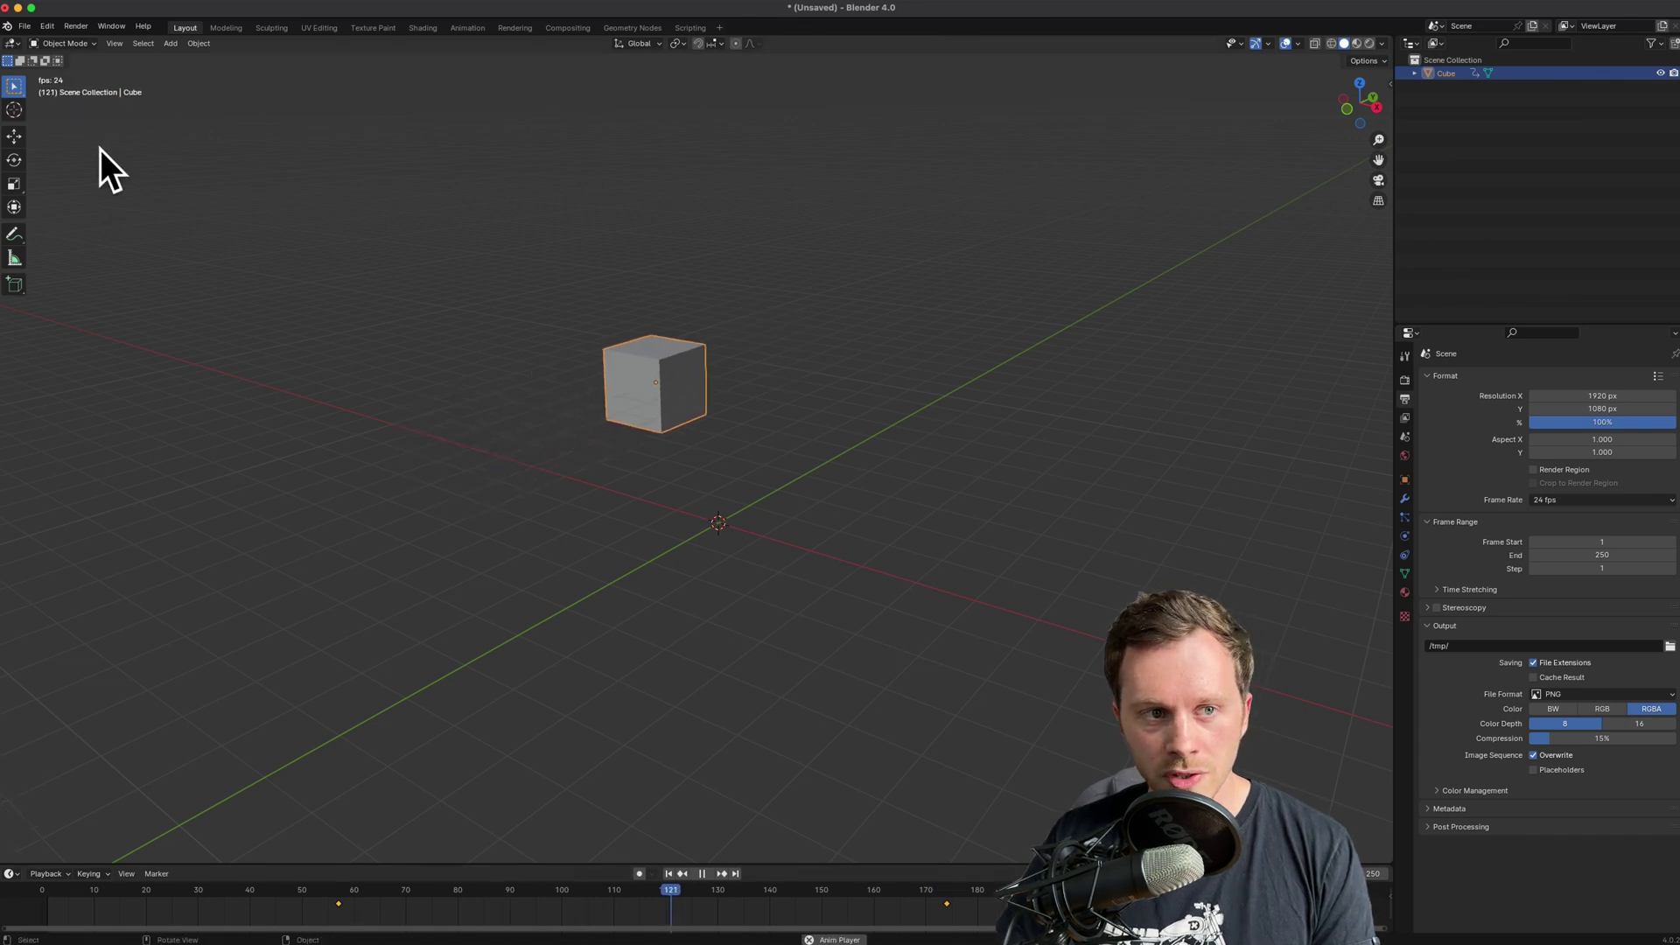
key("Down")
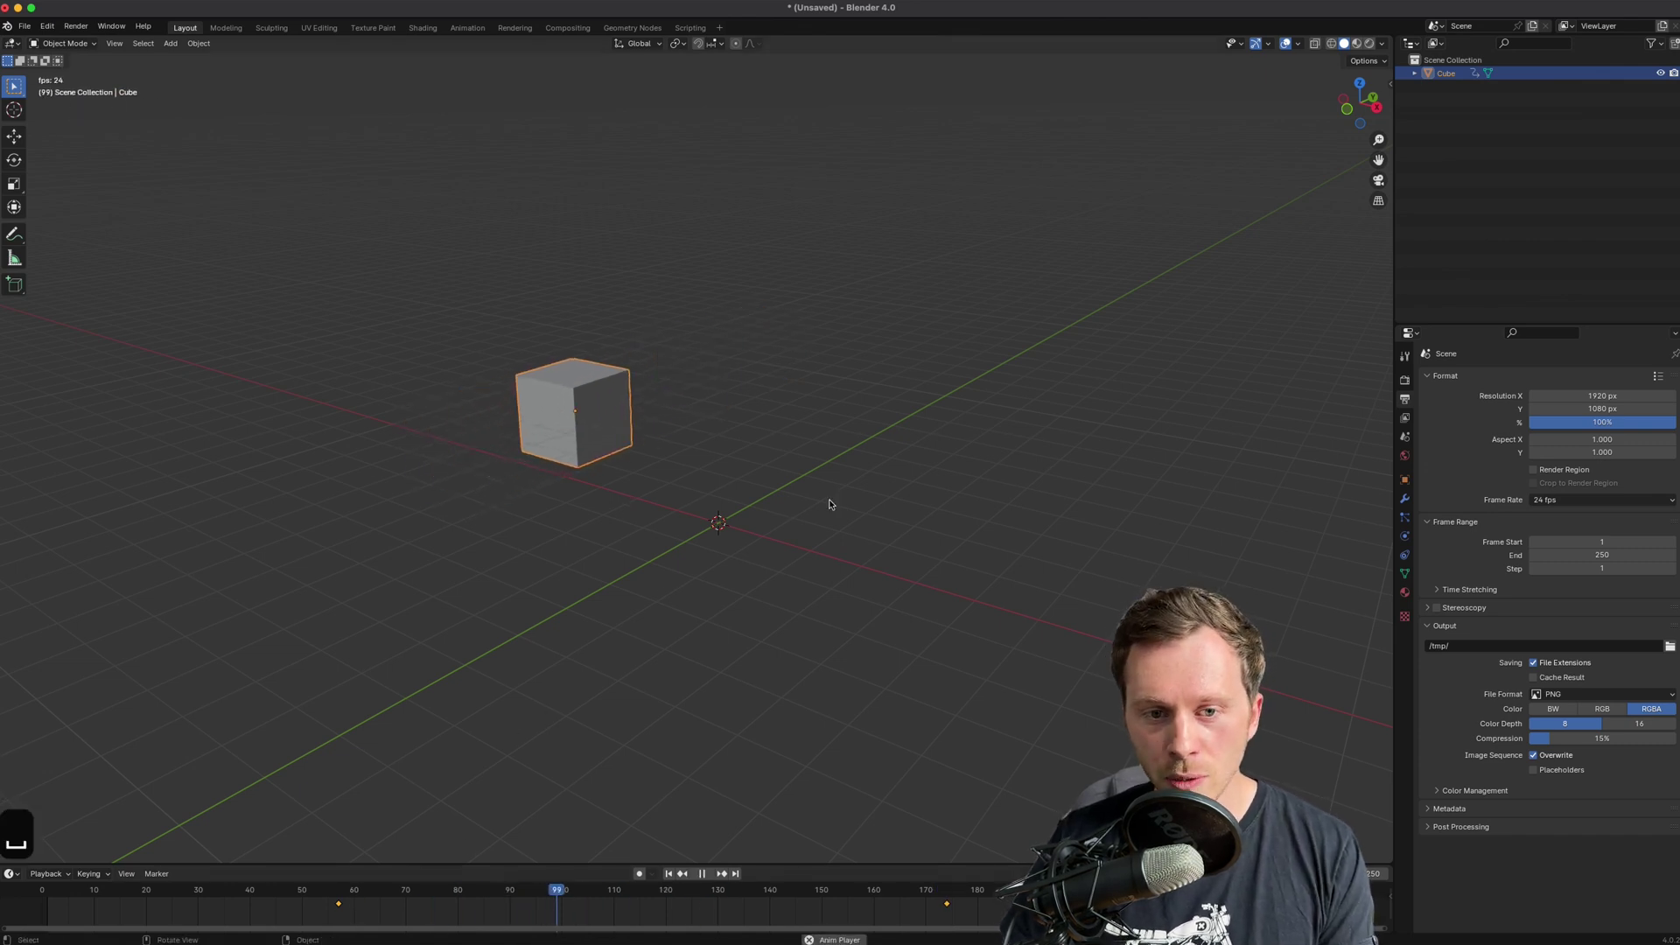
key("space")
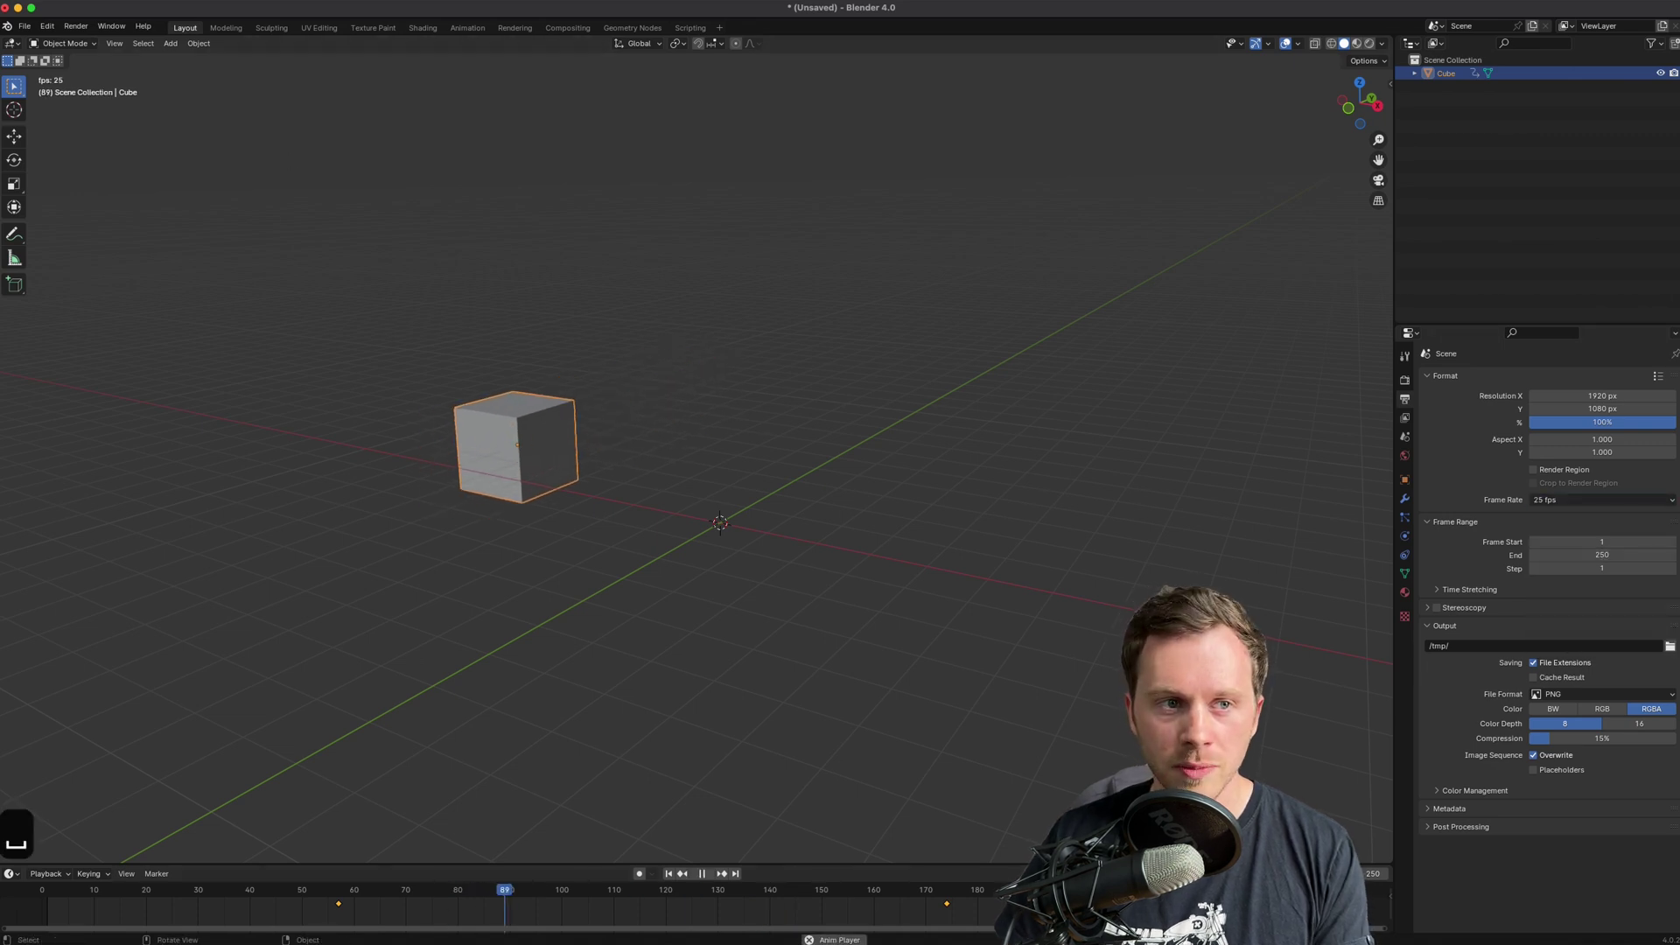
key("space")
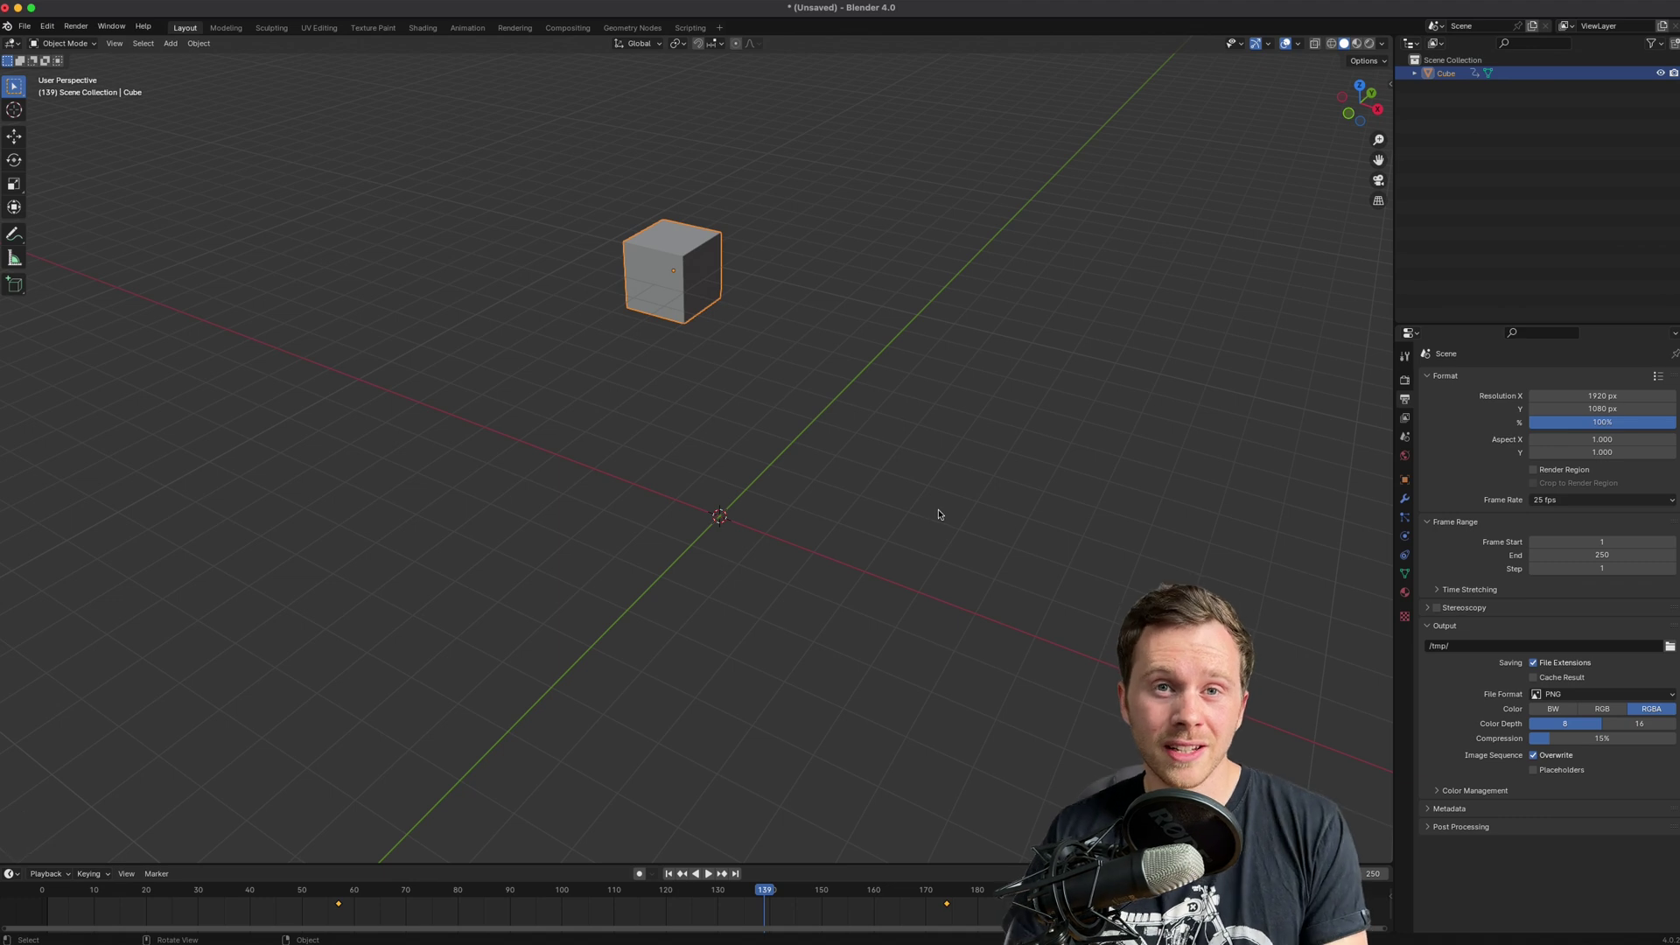
key("Delete")
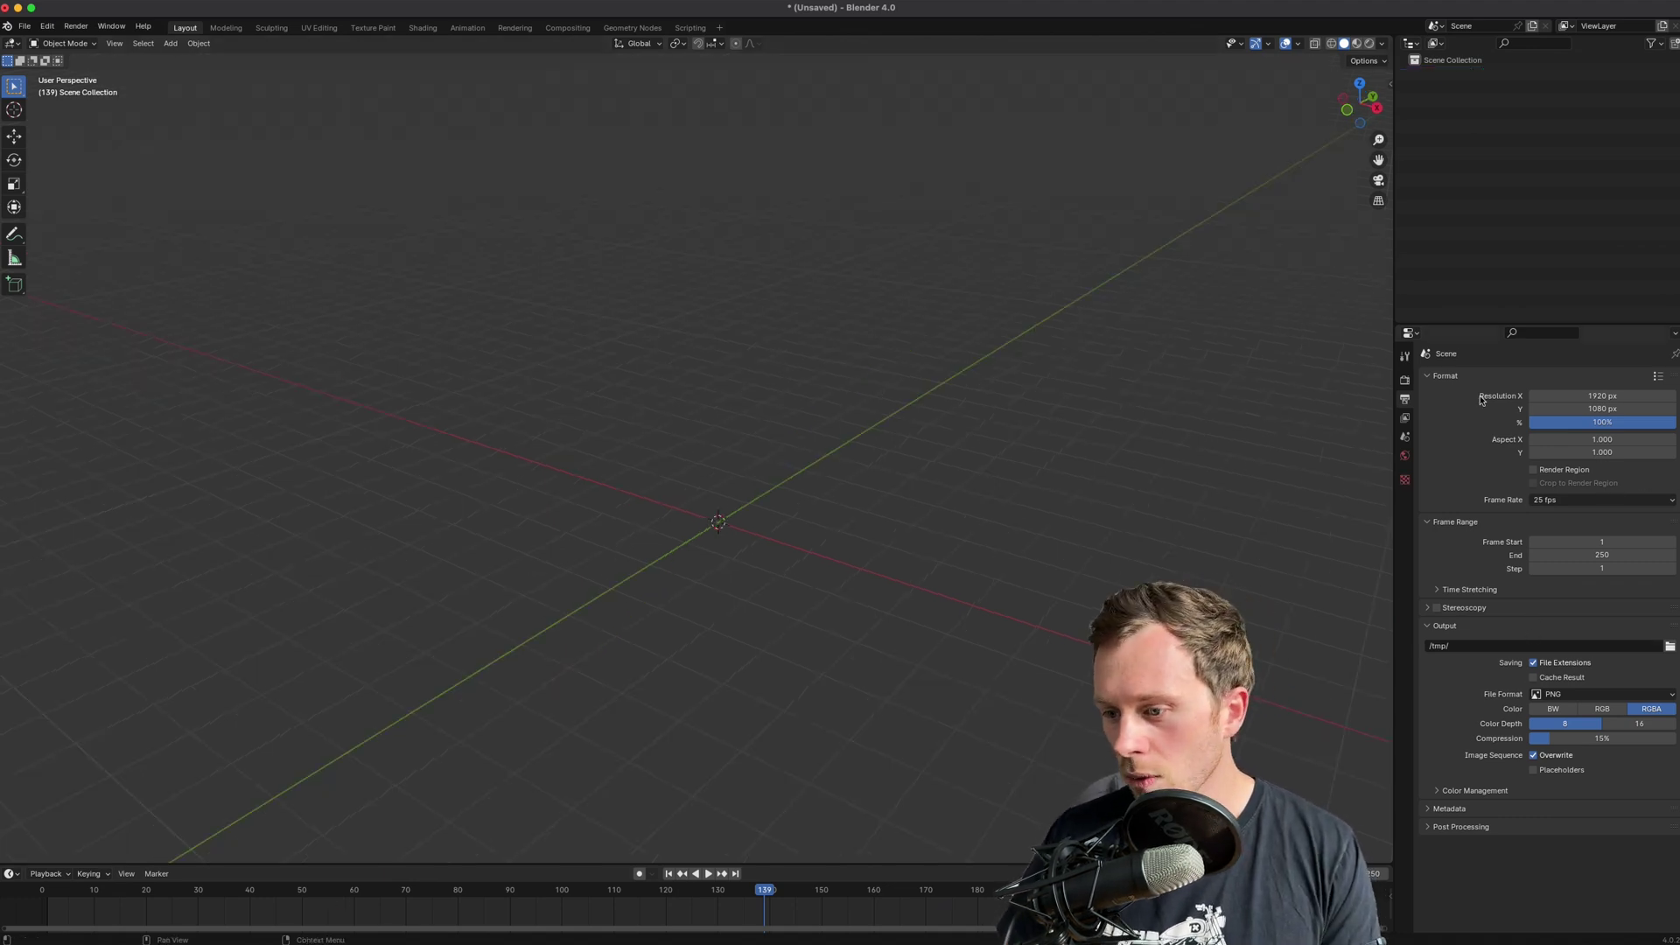
- Set the output File Format to JPEG
left_click(1579, 695)
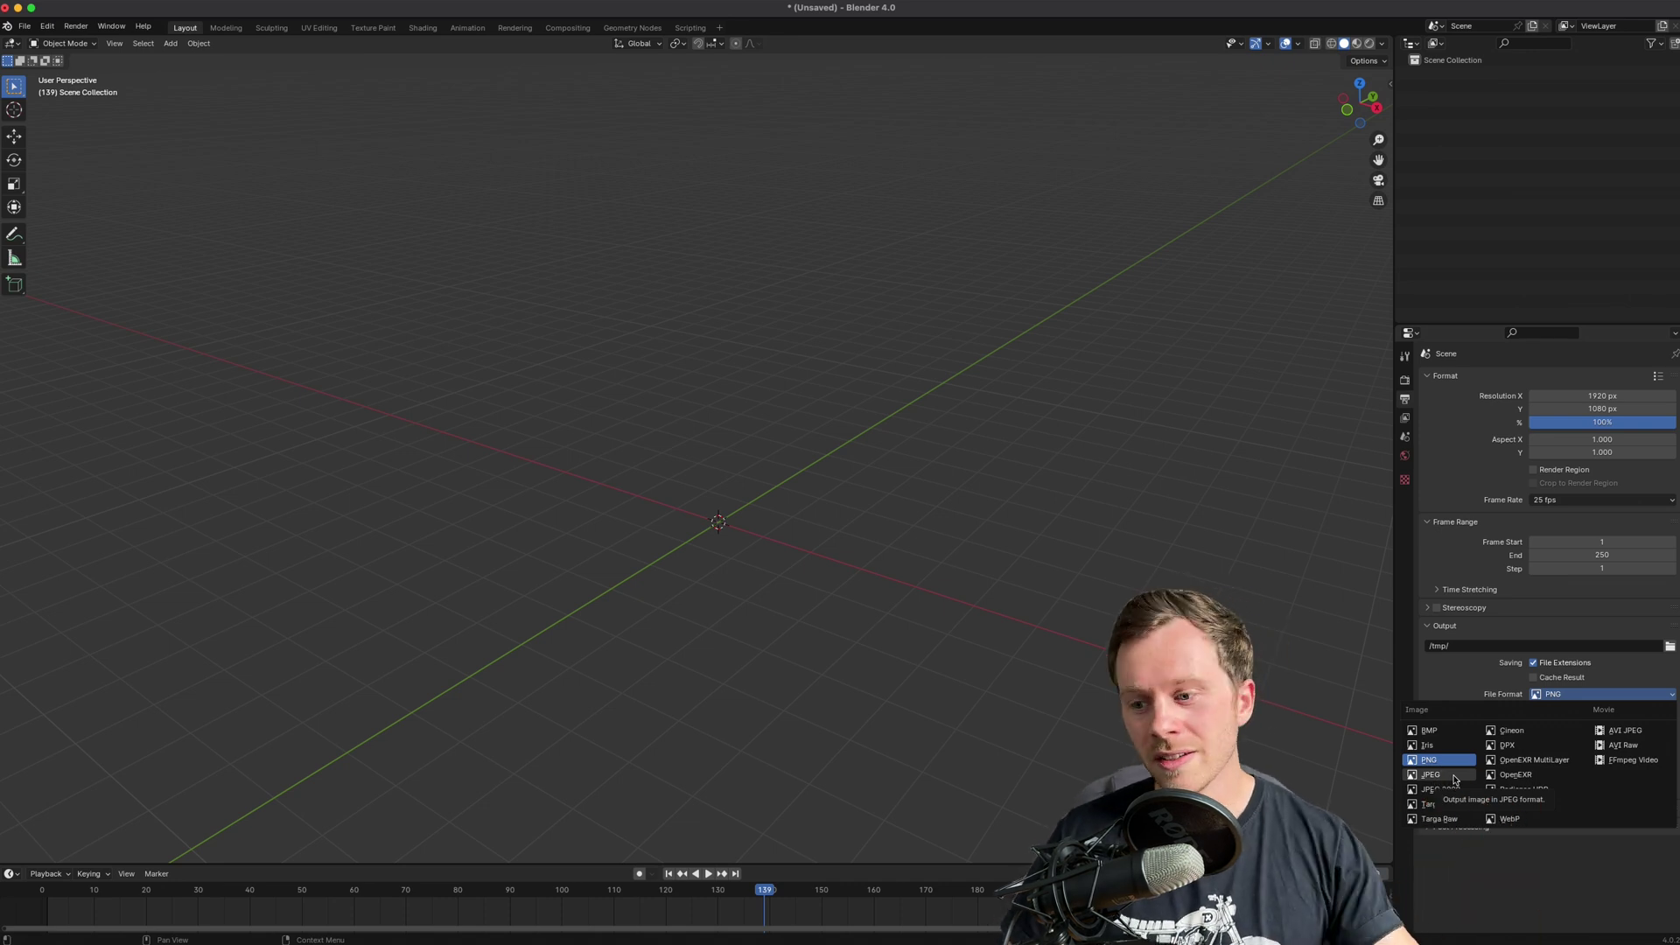
left_click(1454, 776)
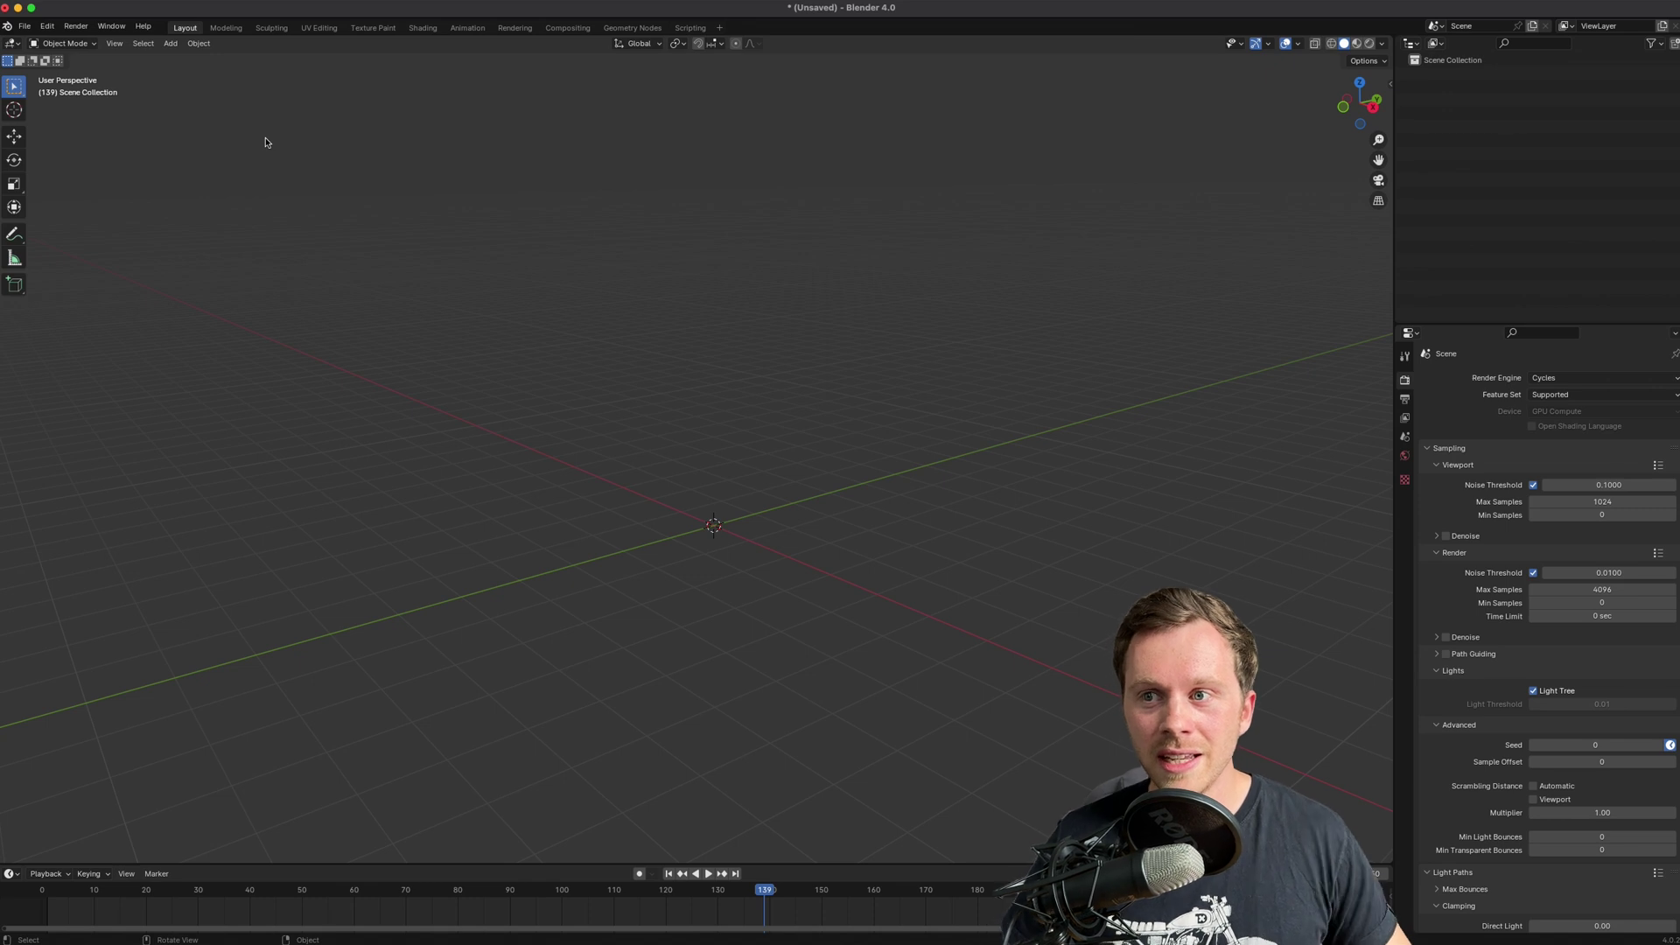
- Save the empty setup as the startup file, then quit Blender choosing Don't Save
left_click(26, 26)
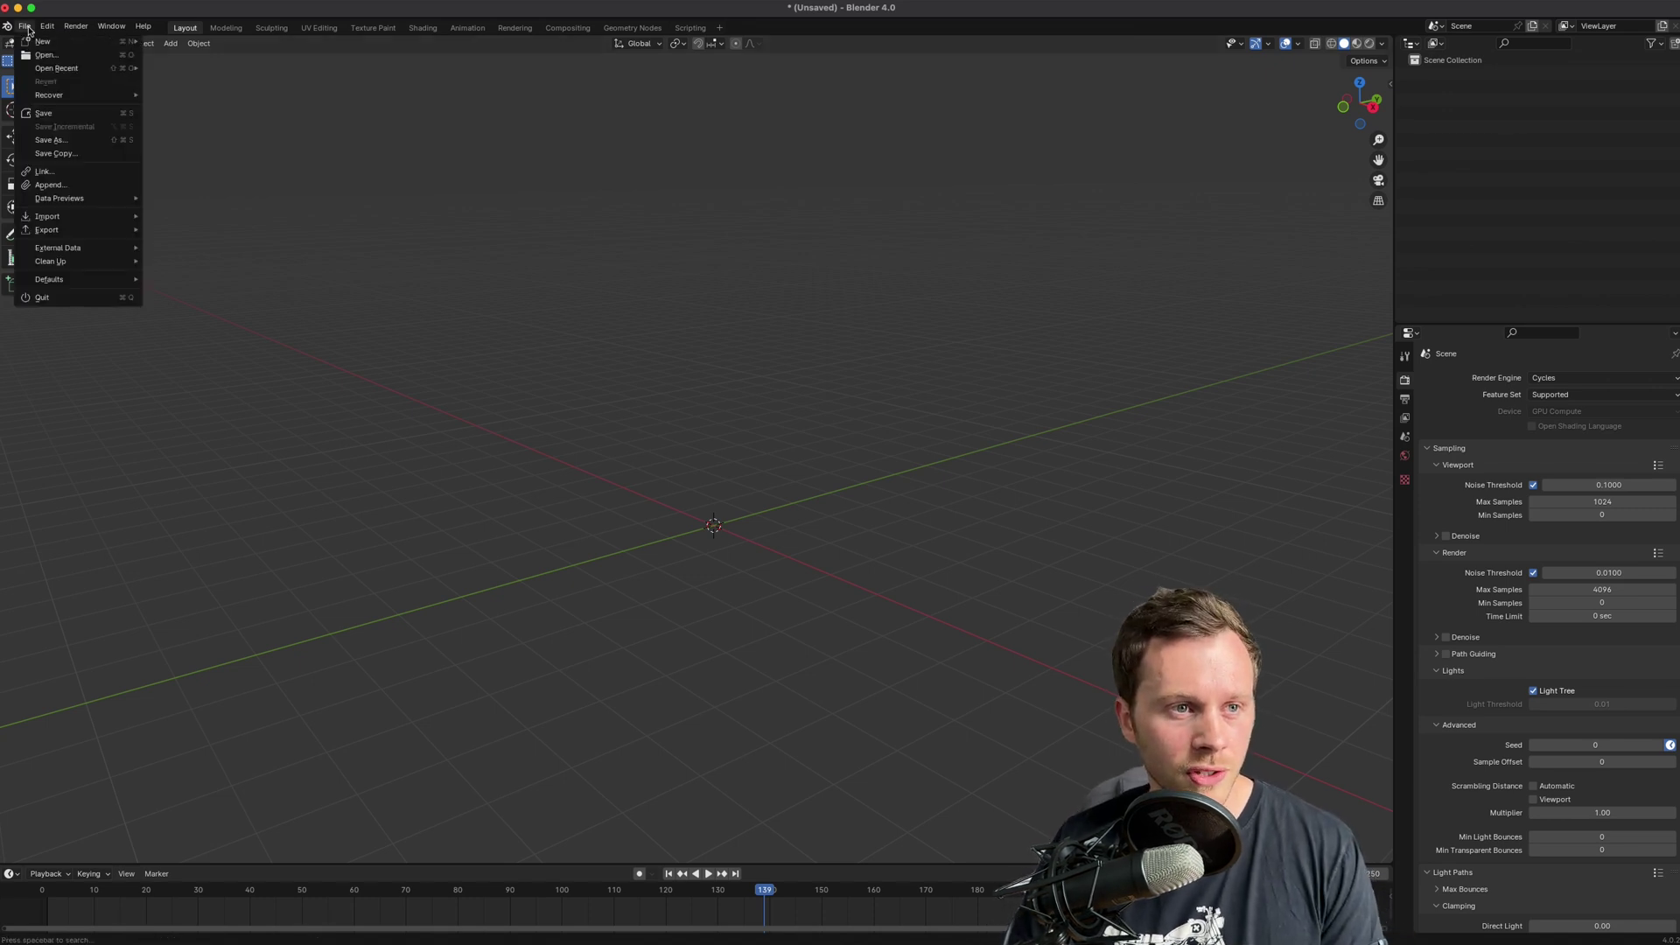
mouse_move(91, 287)
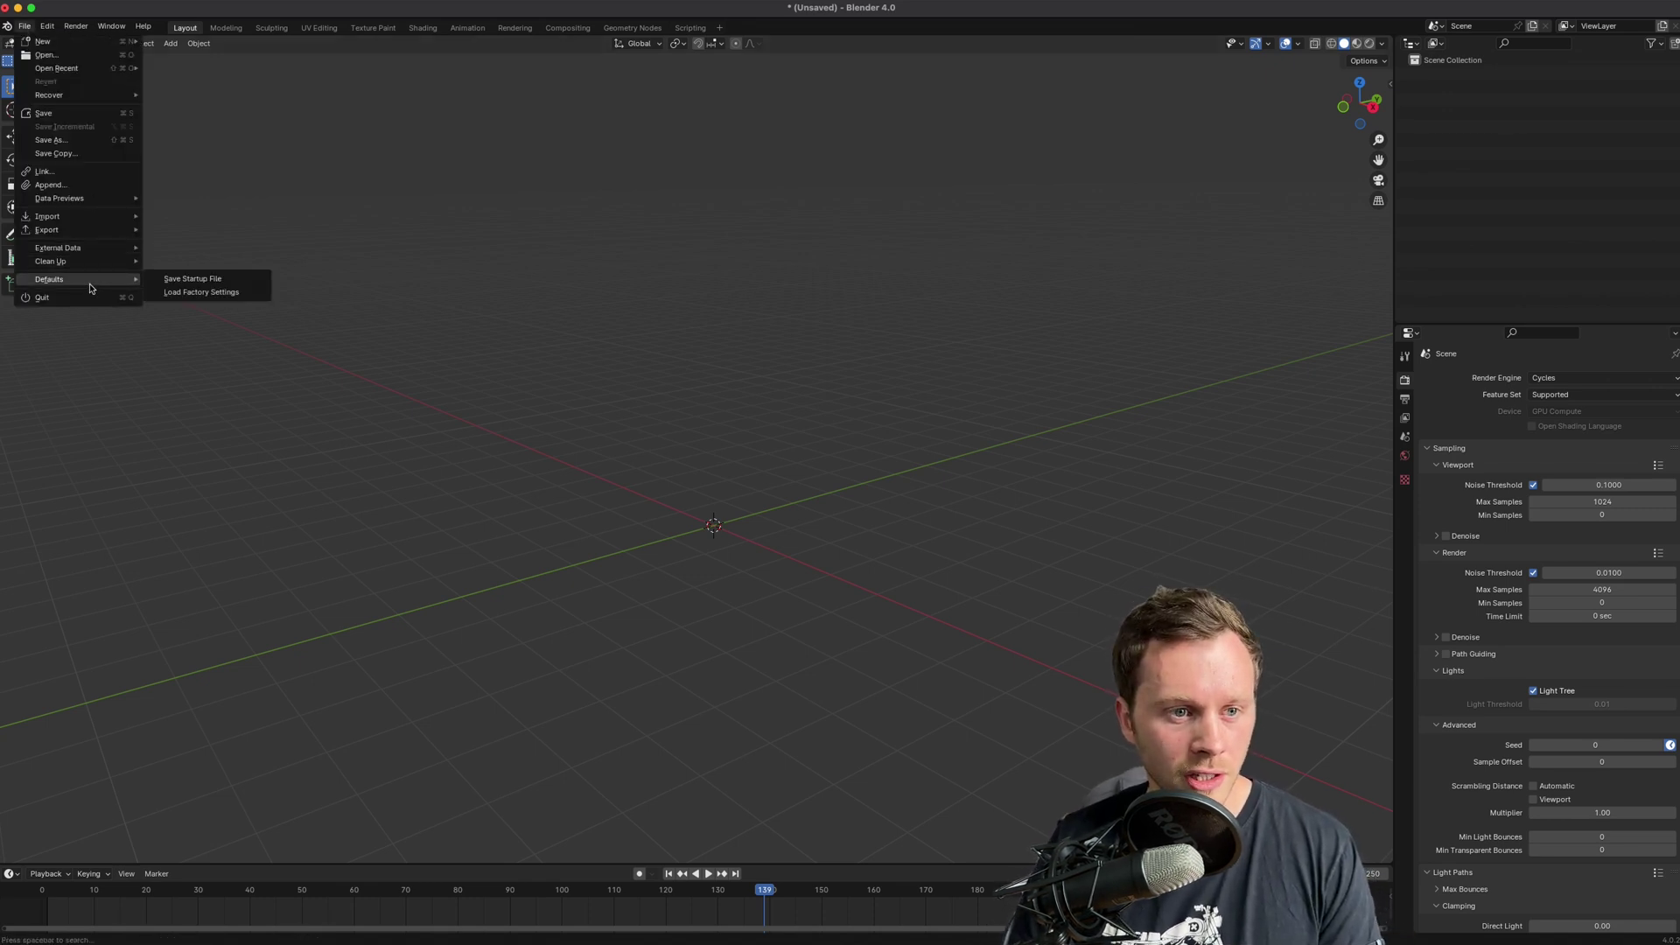
left_click(187, 280)
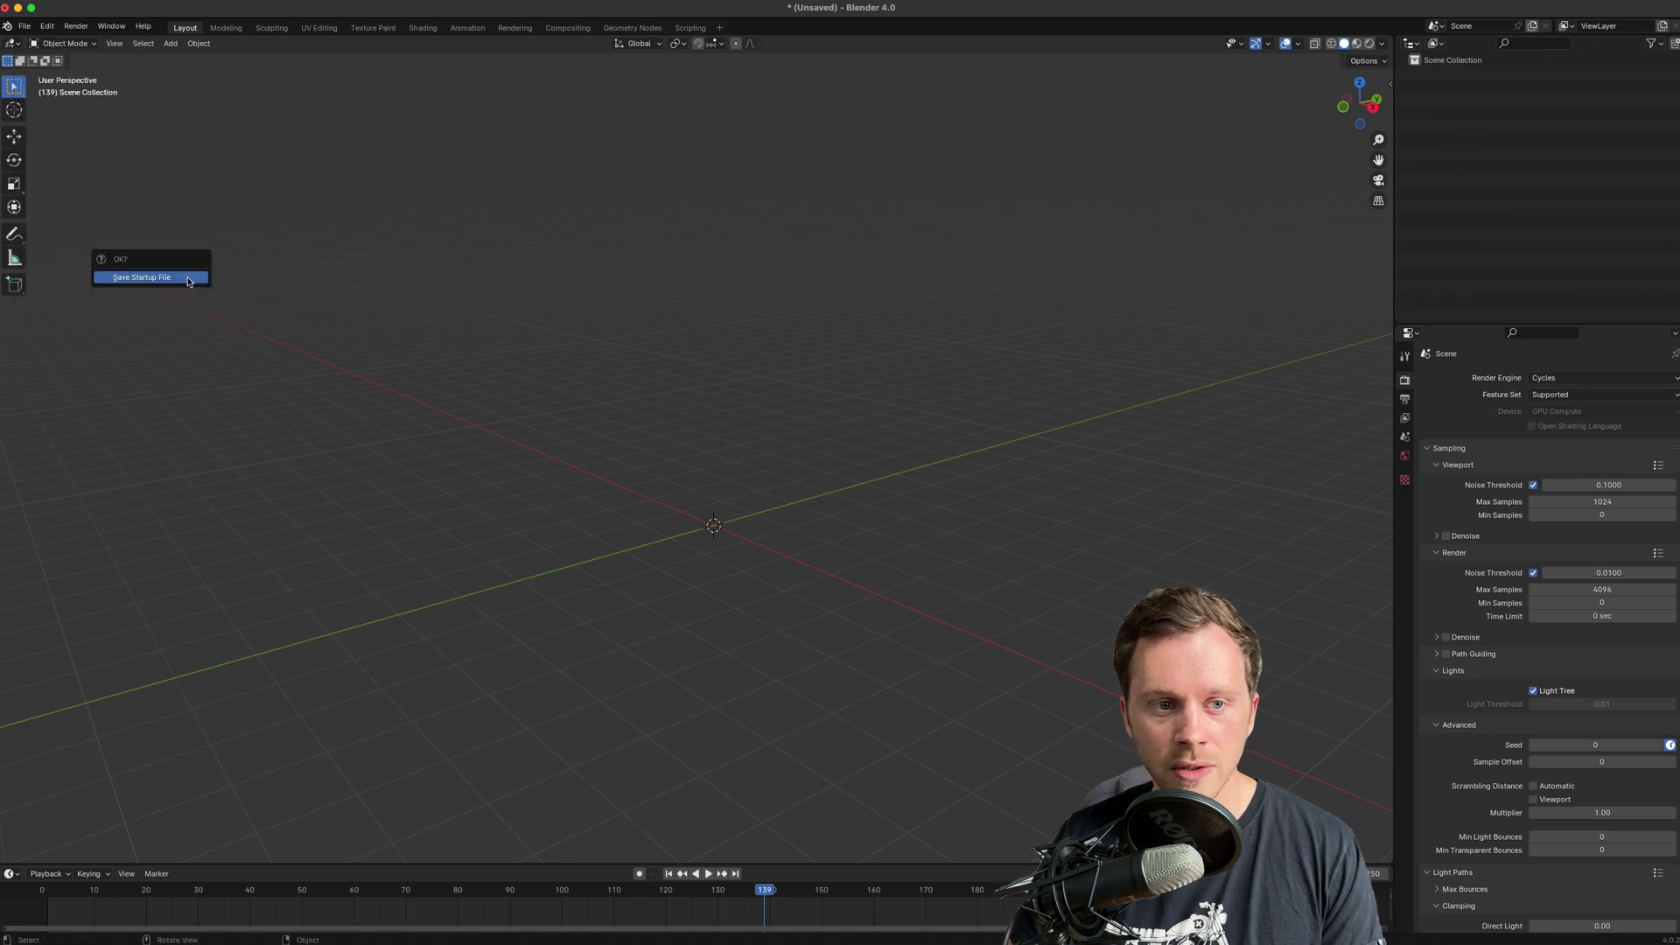
left_click(179, 276)
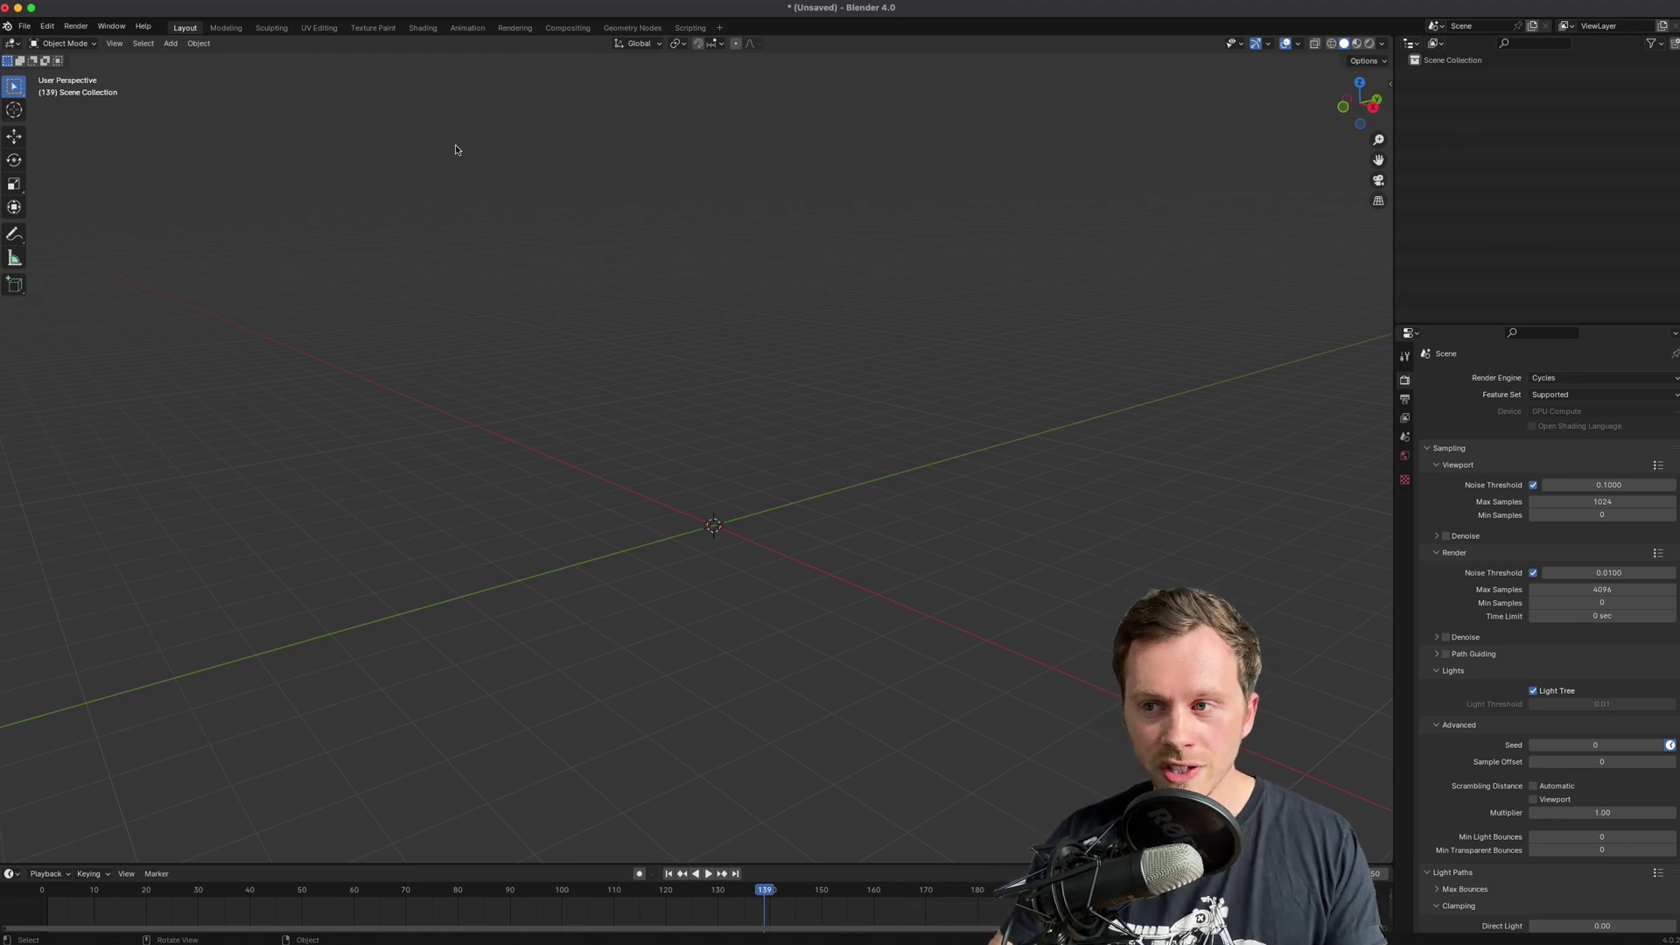
left_click(5, 9)
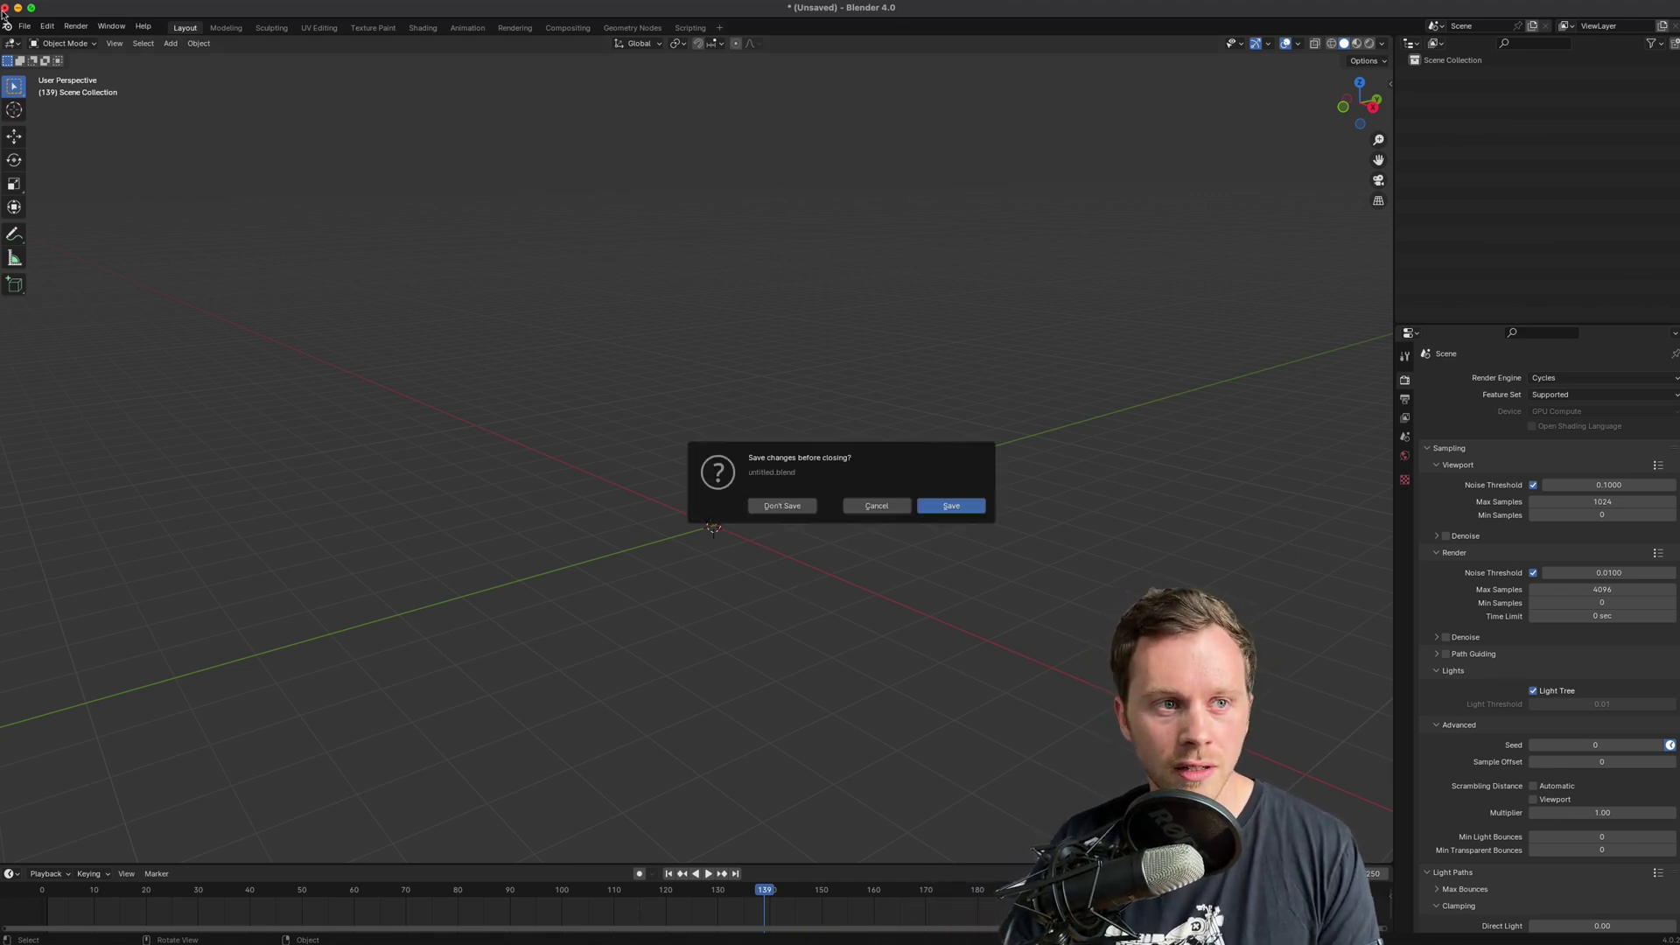
left_click(783, 506)
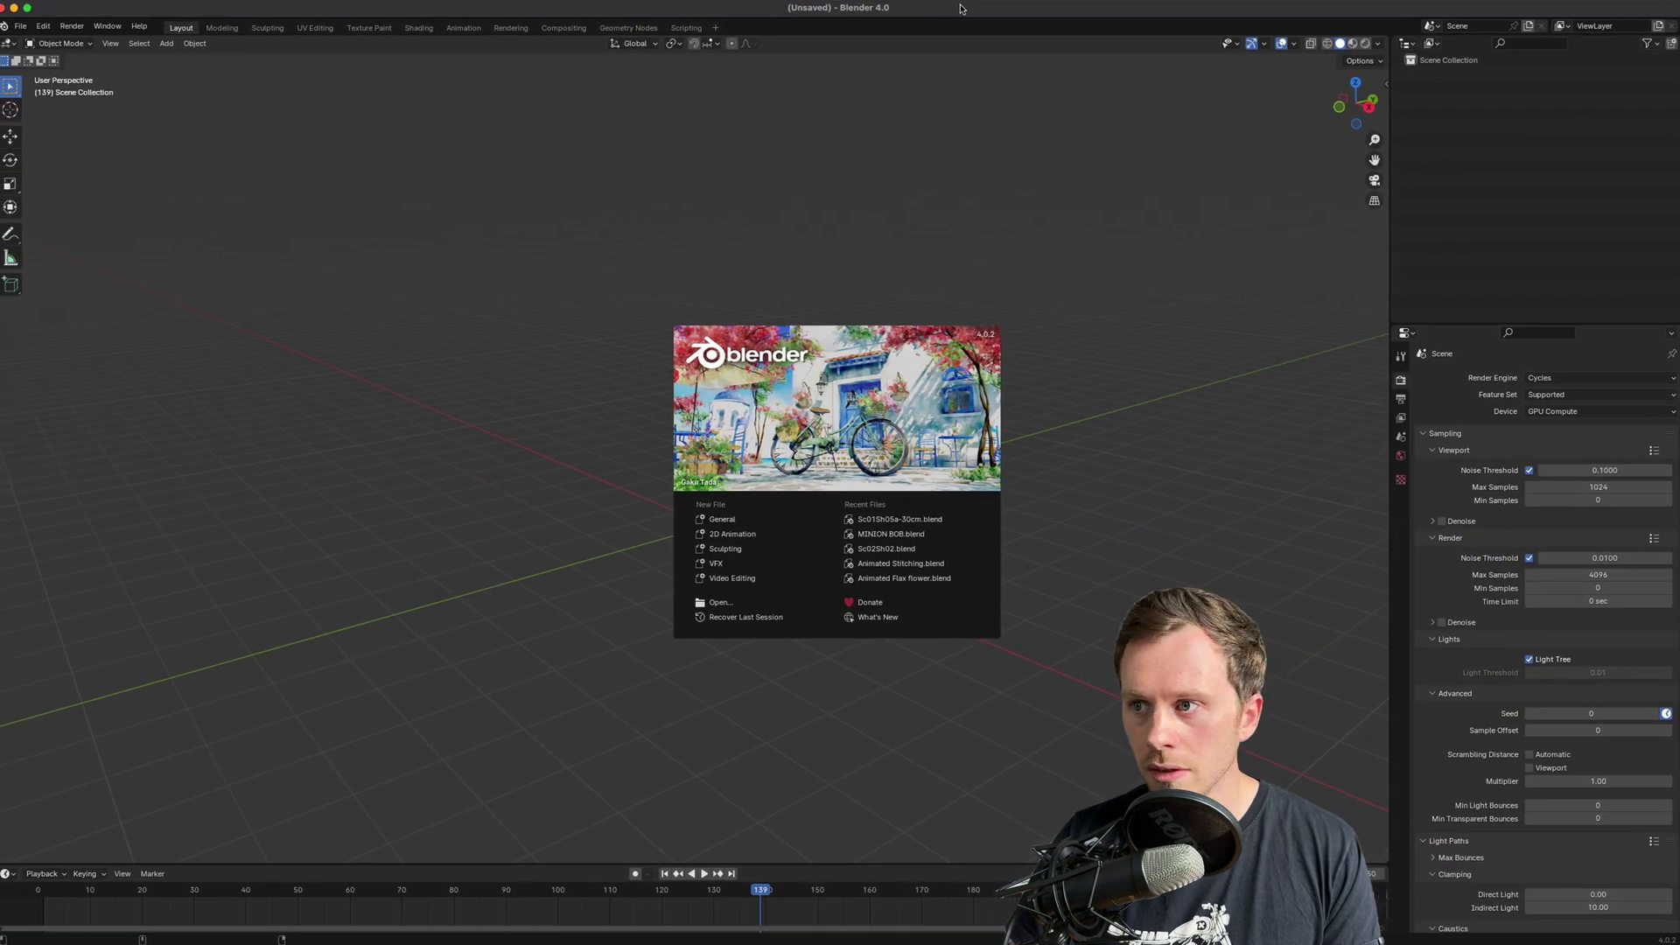
- Dismiss the splash screen in the relaunched session and orbit the view slightly
left_click(892, 66)
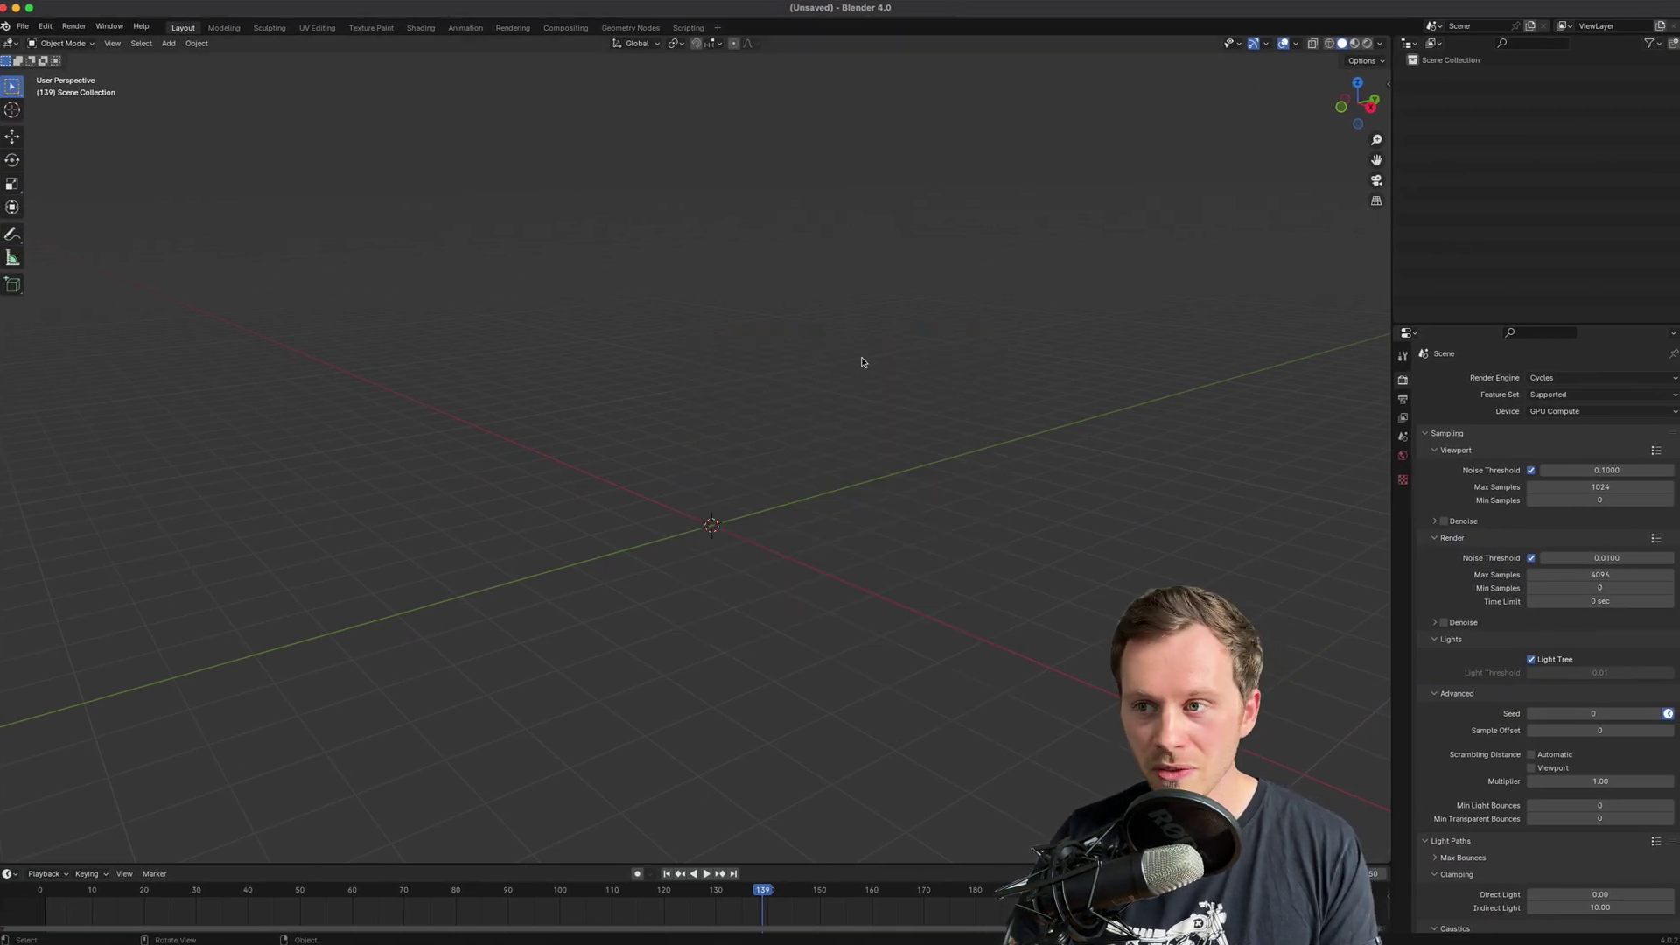
middle_click_drag(862, 361, 769, 443)
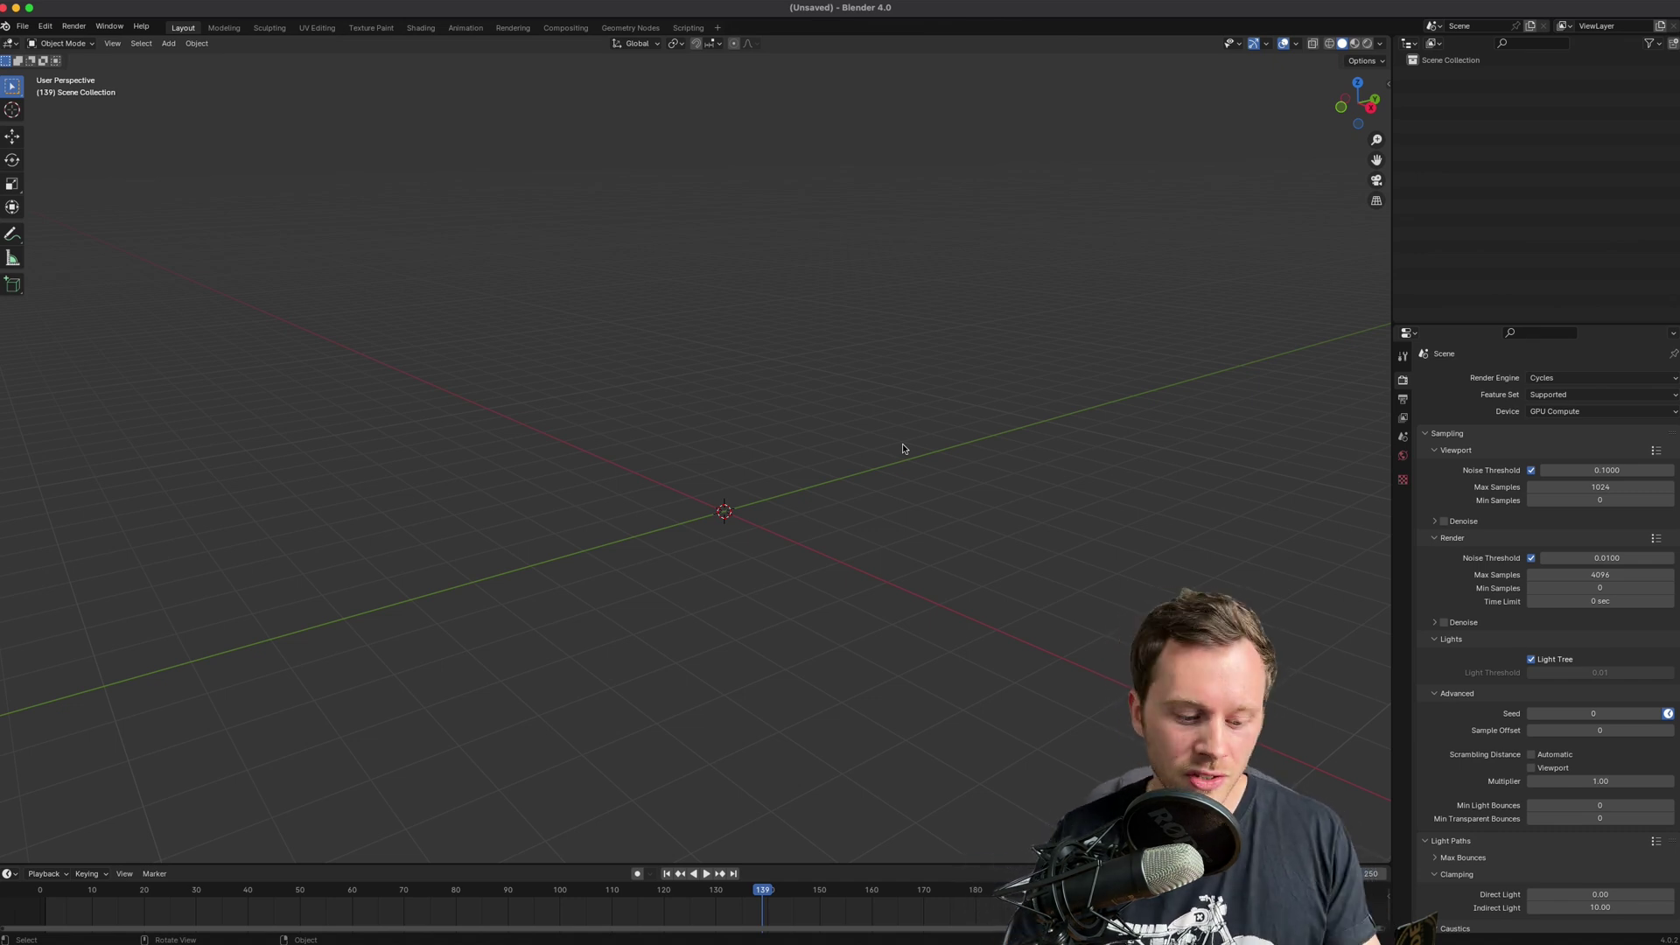
- Create three new collections and rename Collection 1 to 'Scene'
key("c")
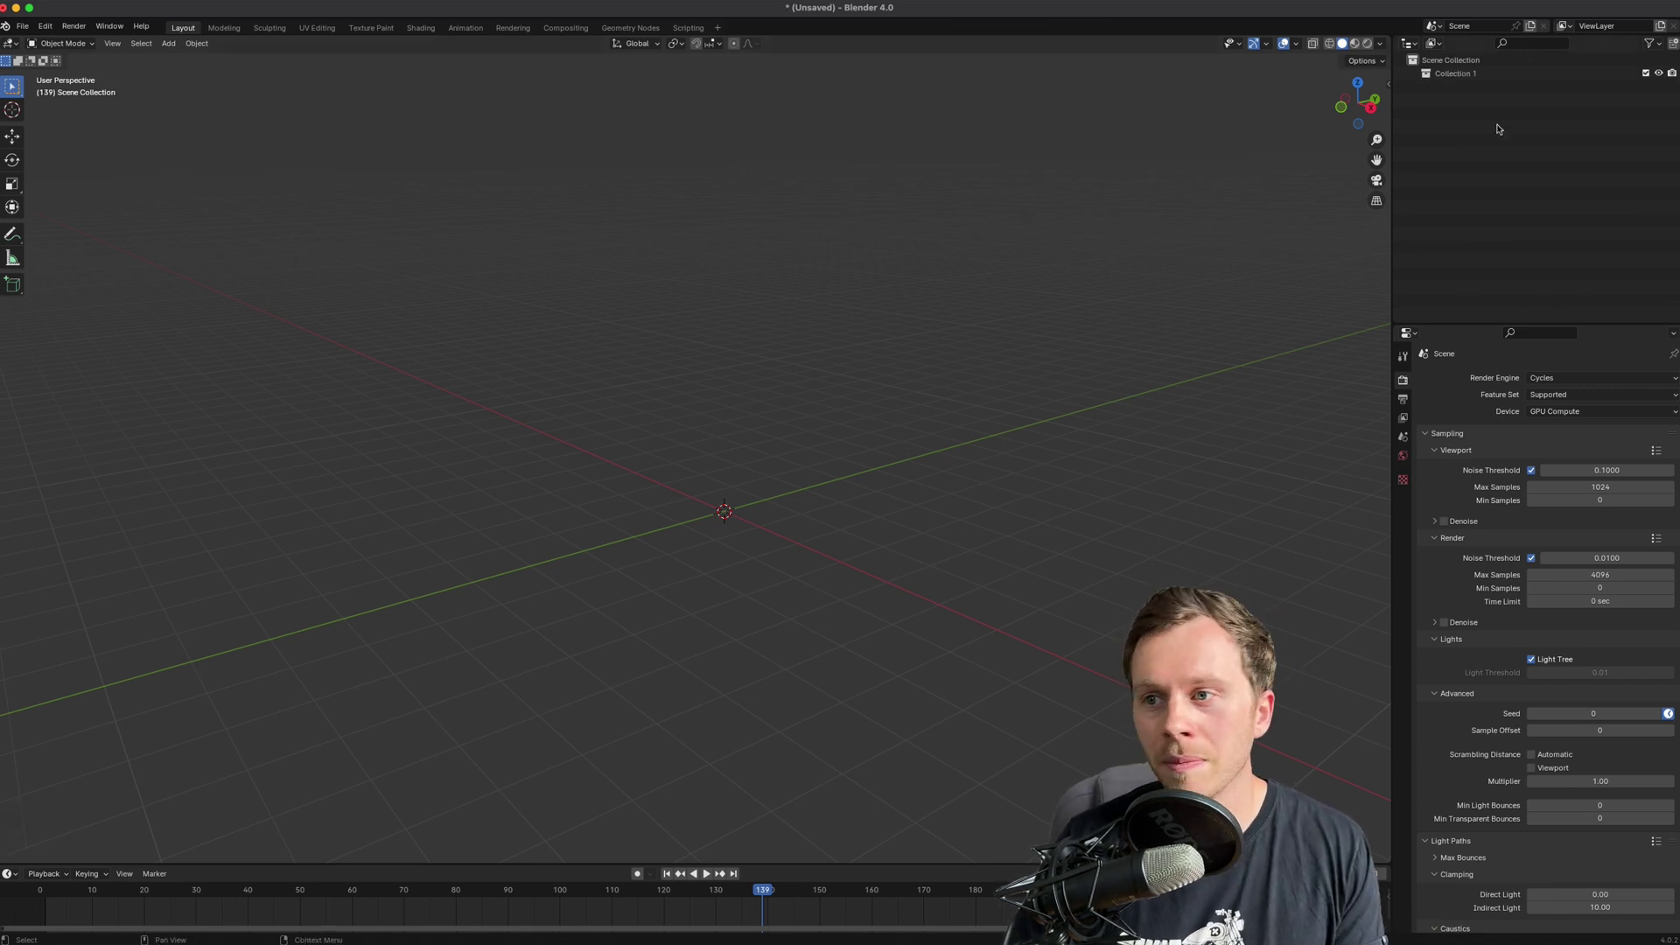
key("c")
key("c")
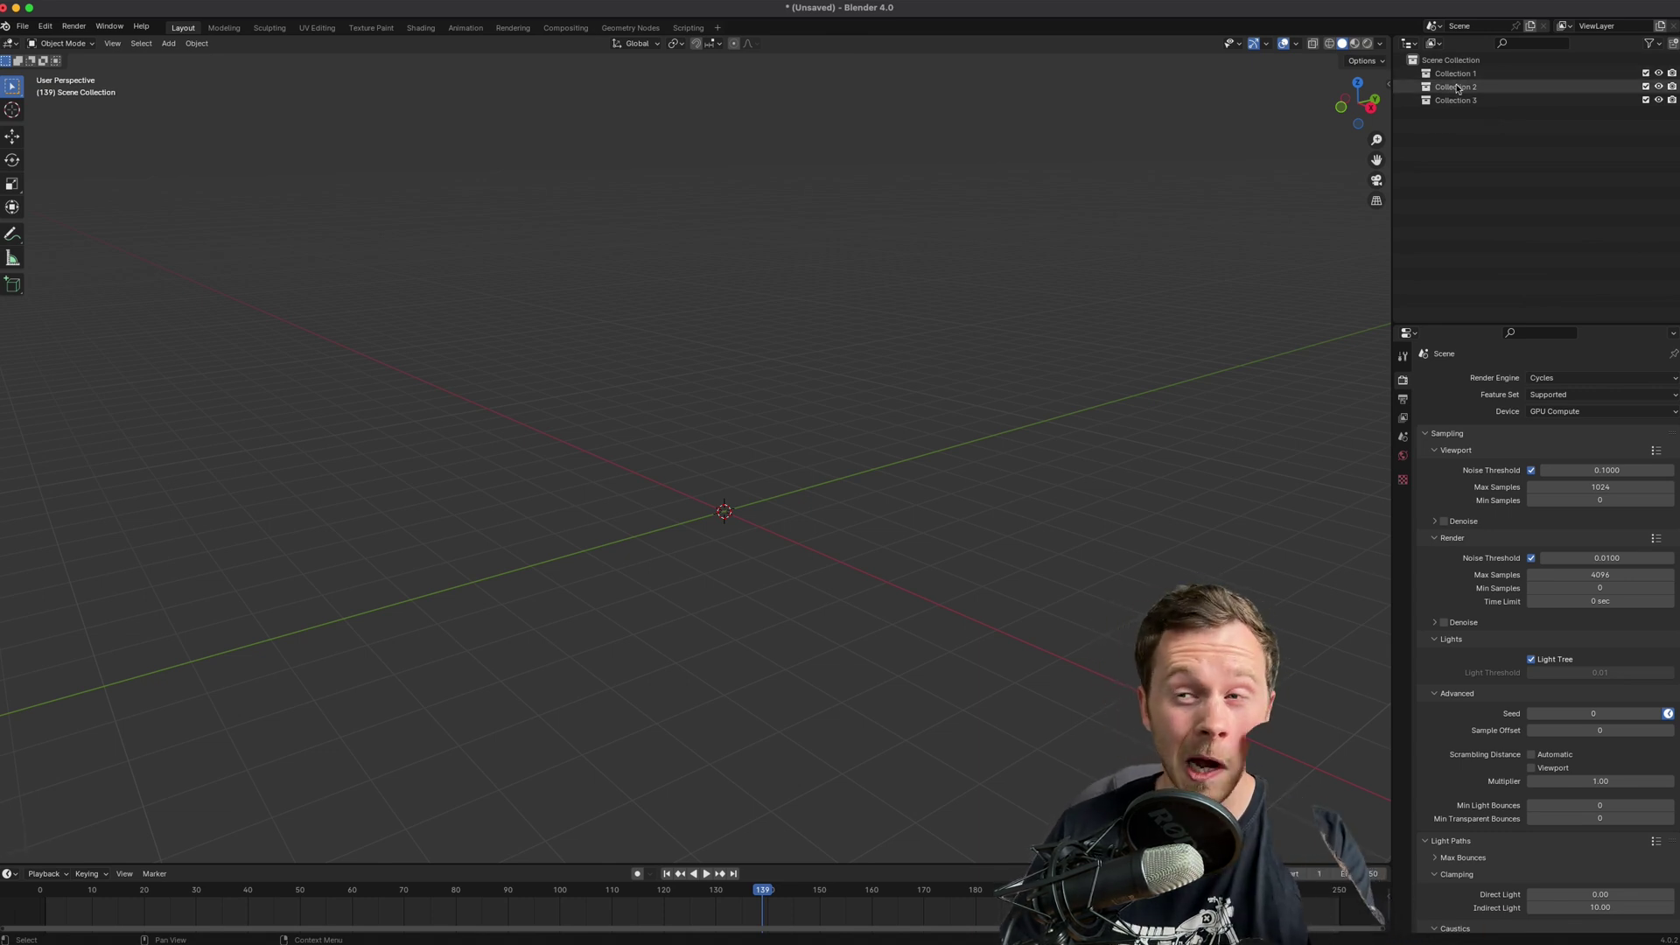
key("x")
key("x")
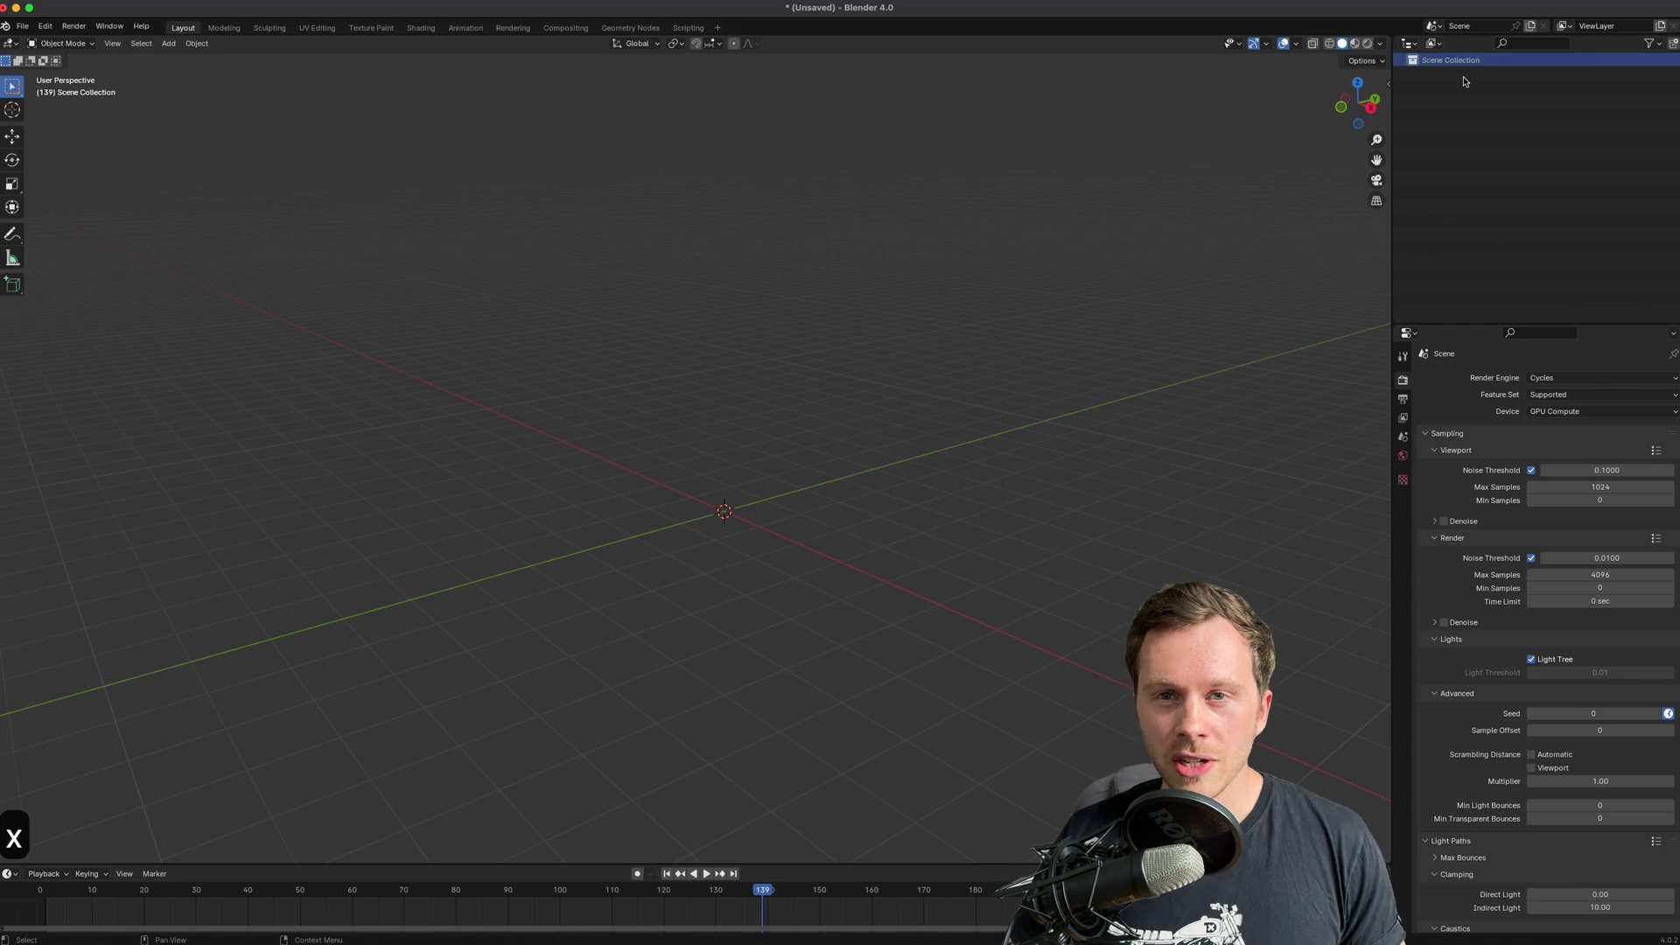
key("c")
key("c")
key("c")
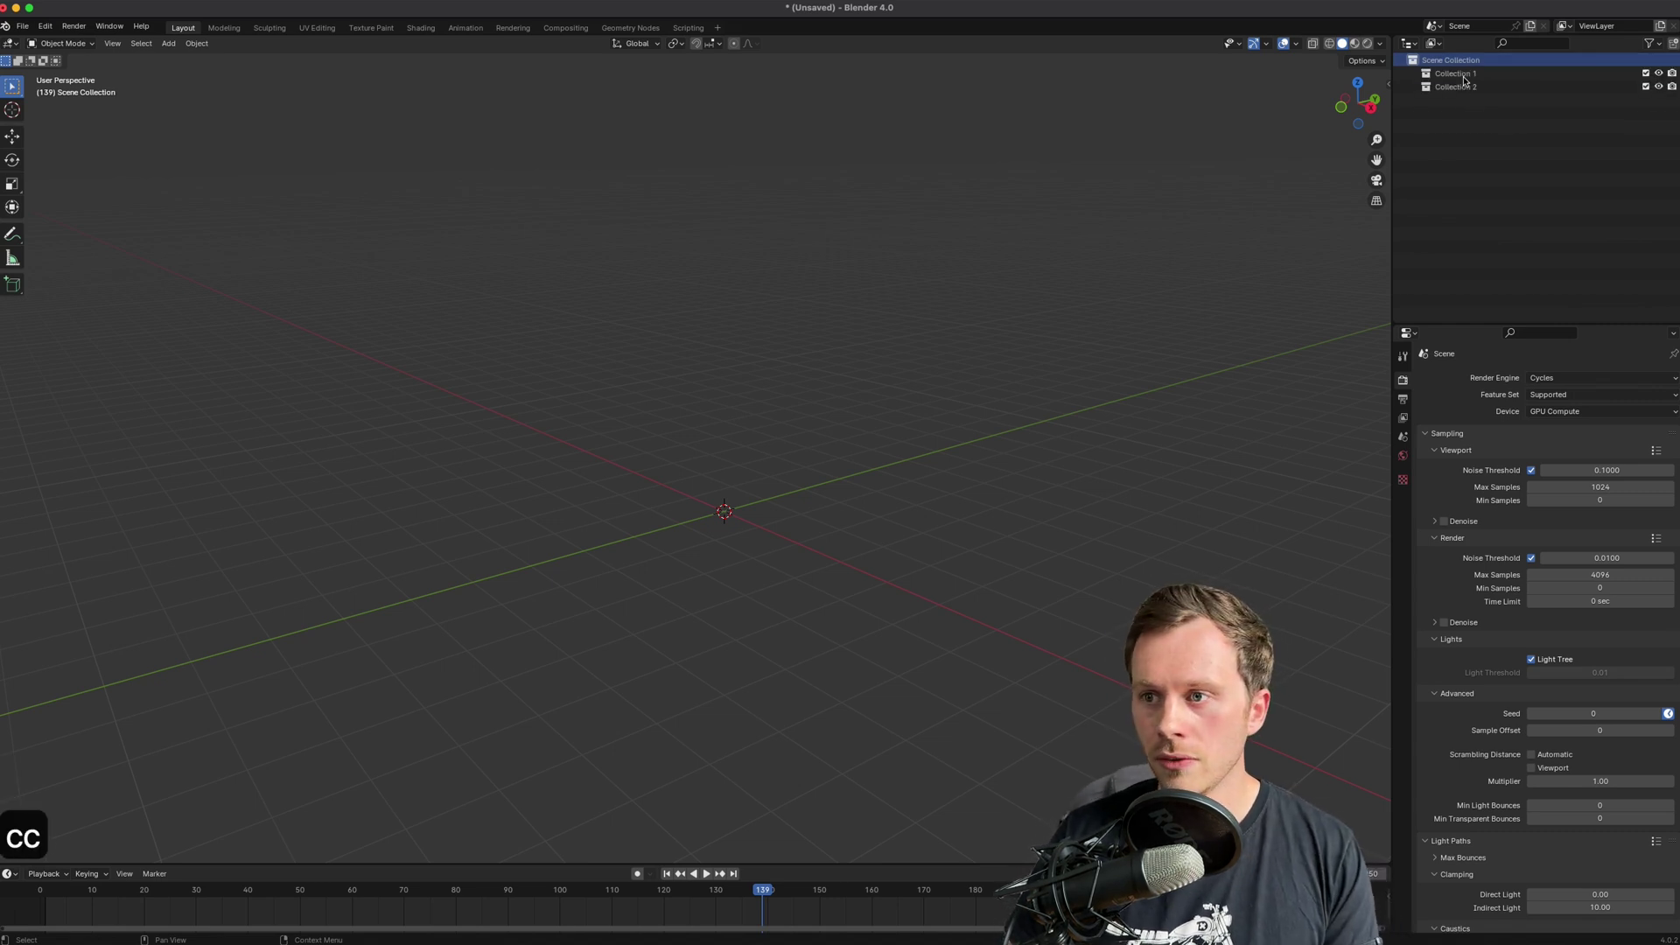
left_click(1470, 75)
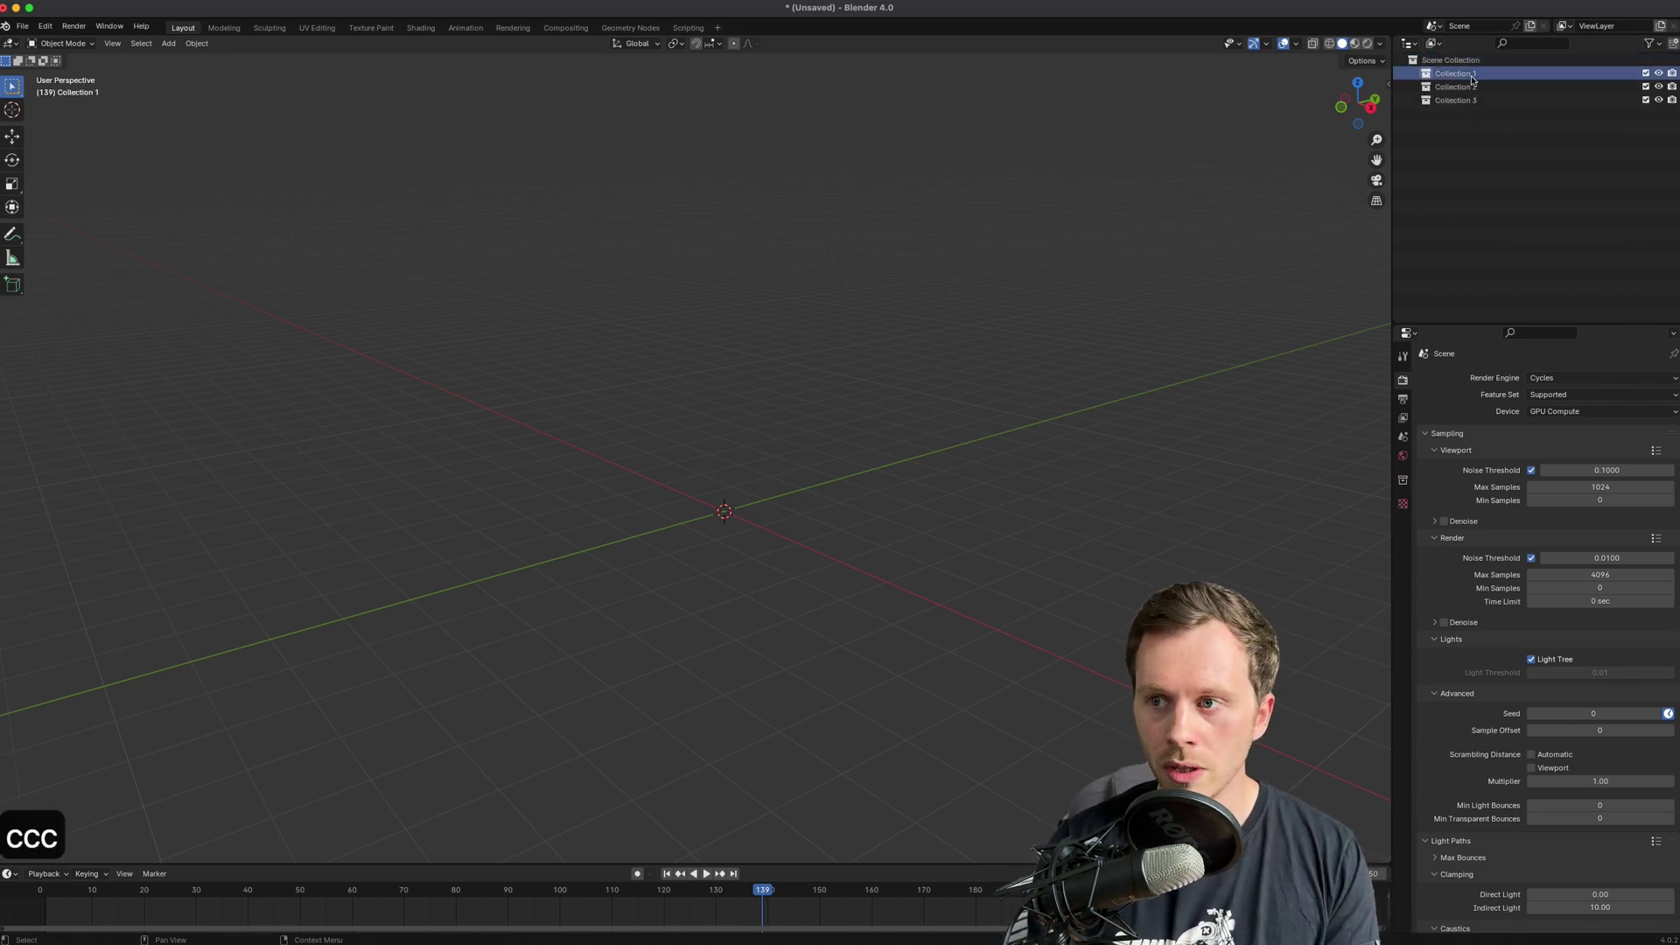
key("F2")
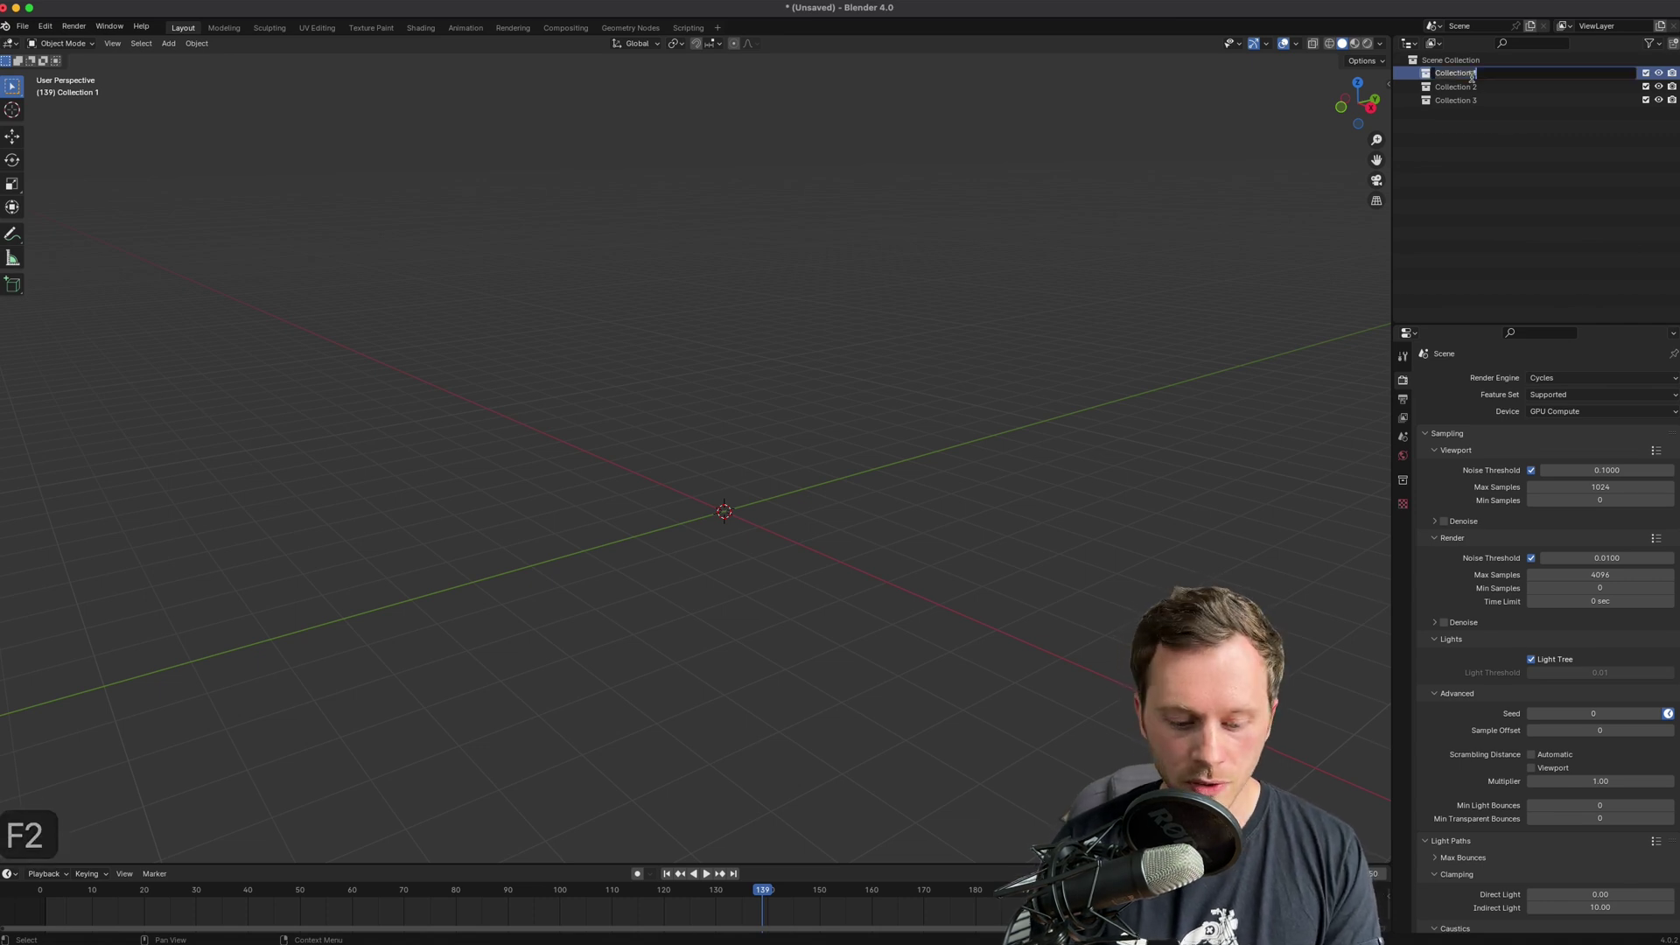
type("Scene")
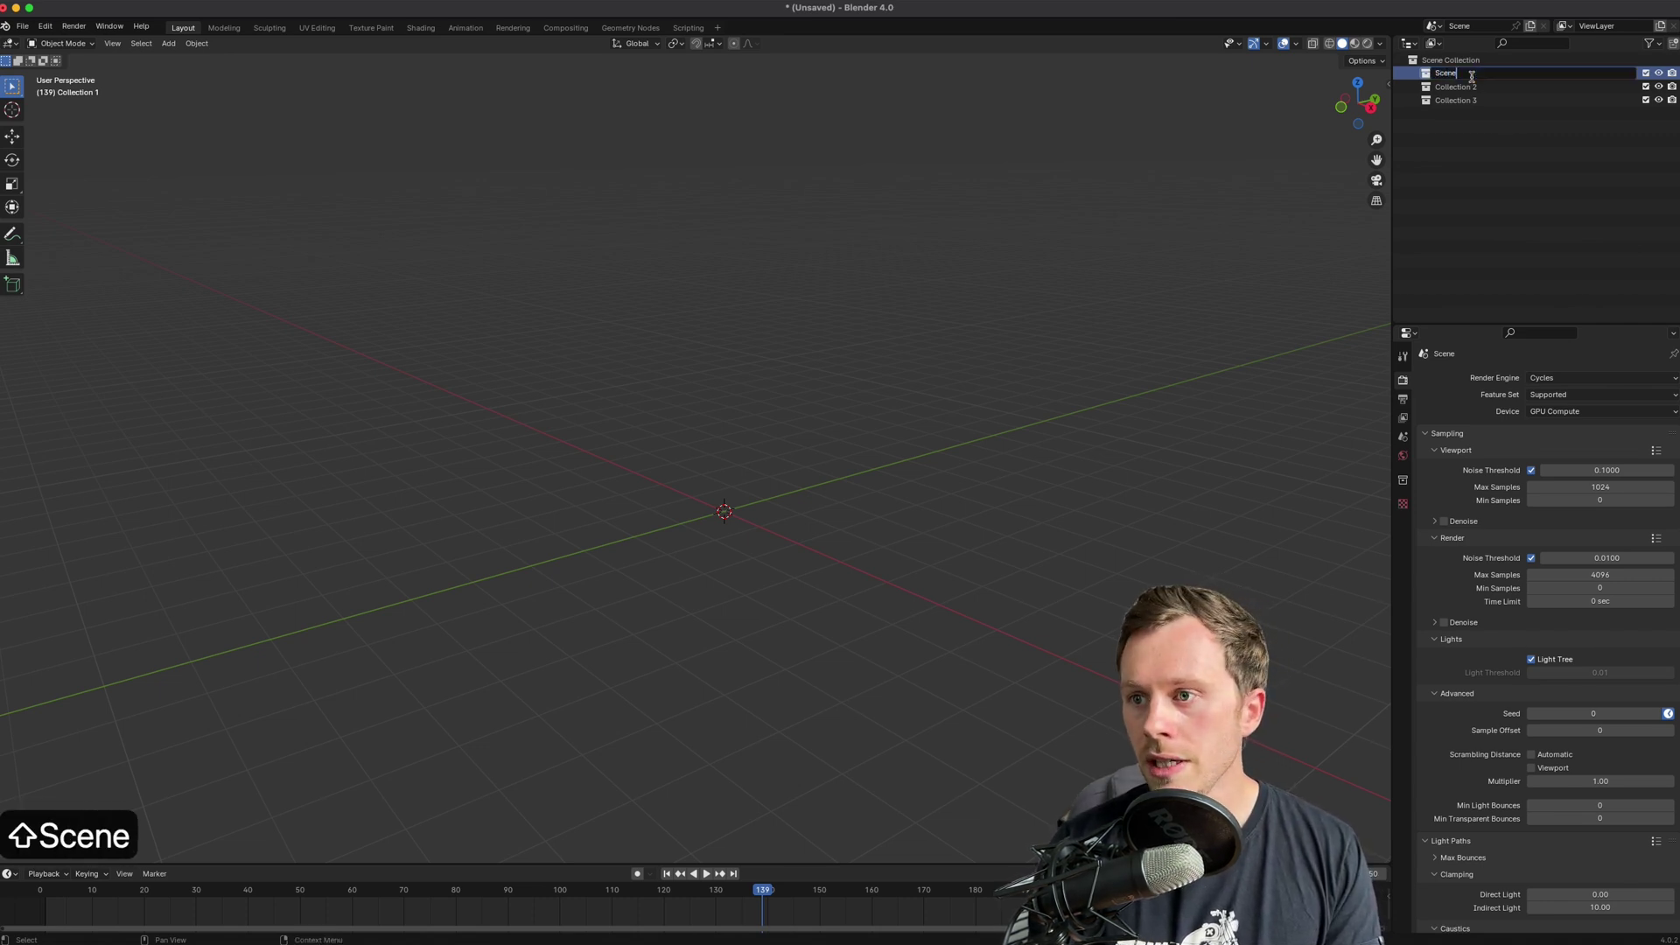
key("Return")
- Rename Collection 2 to 'Lighting' and Collection 3 to 'Camera'
left_click_drag(1477, 116, 1447, 74)
left_click(1466, 87)
key("F2")
type("Lightingh")
key("BackSpace")
key("Return")
left_click(1477, 102)
key("F2")
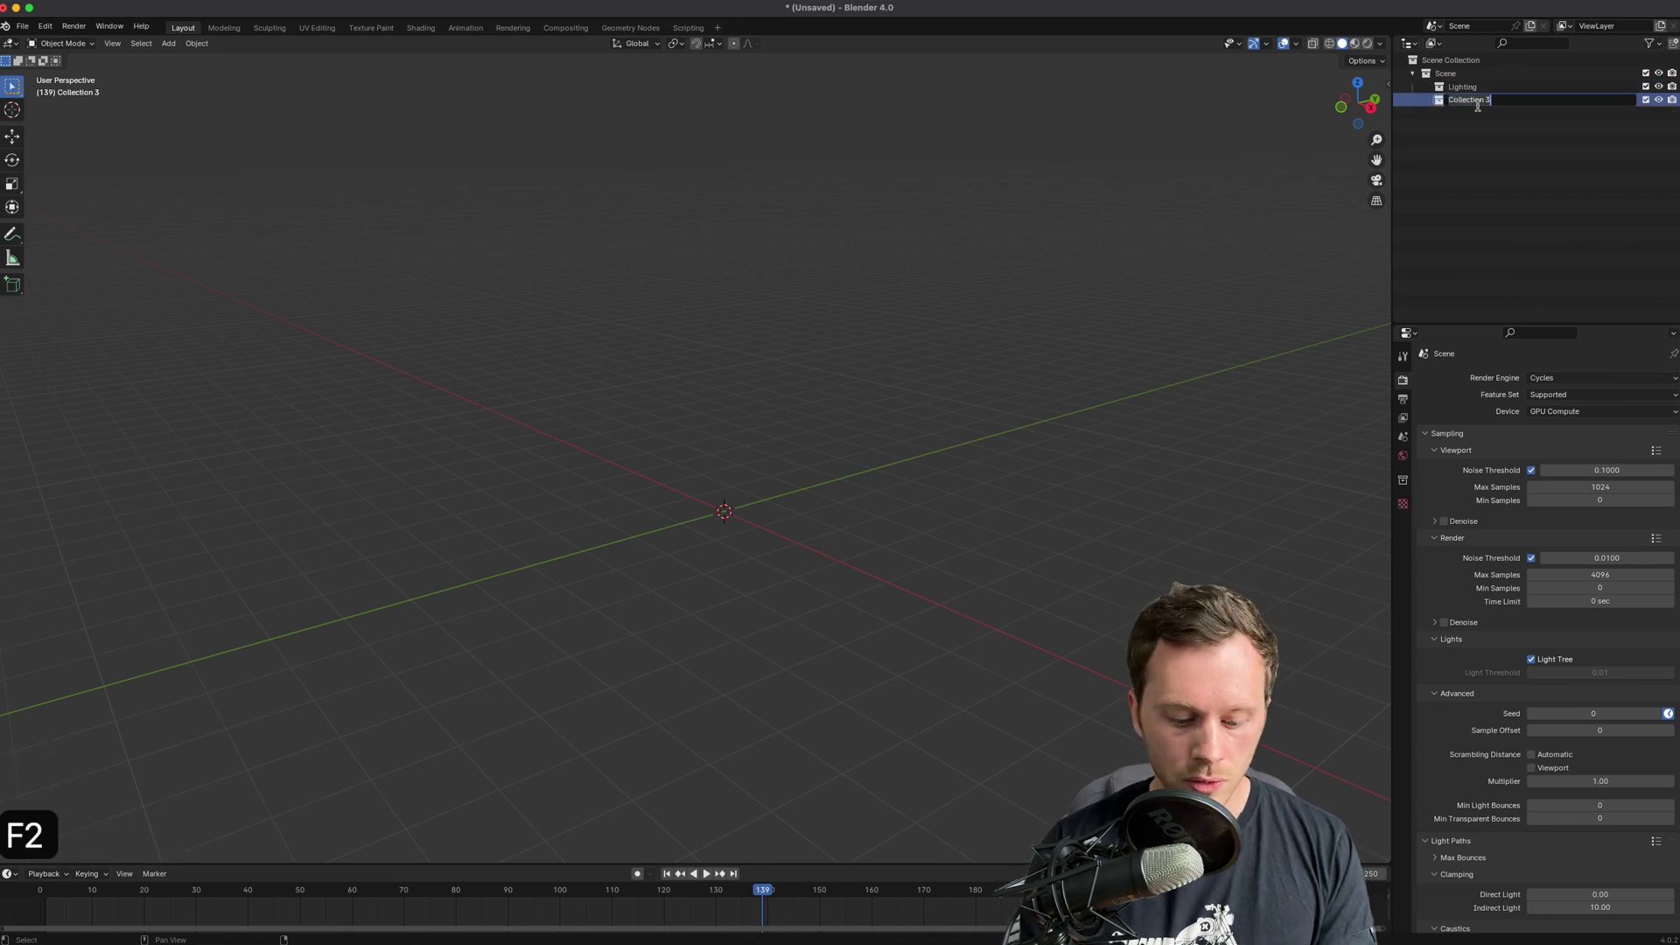
type("Camera")
key("Return")
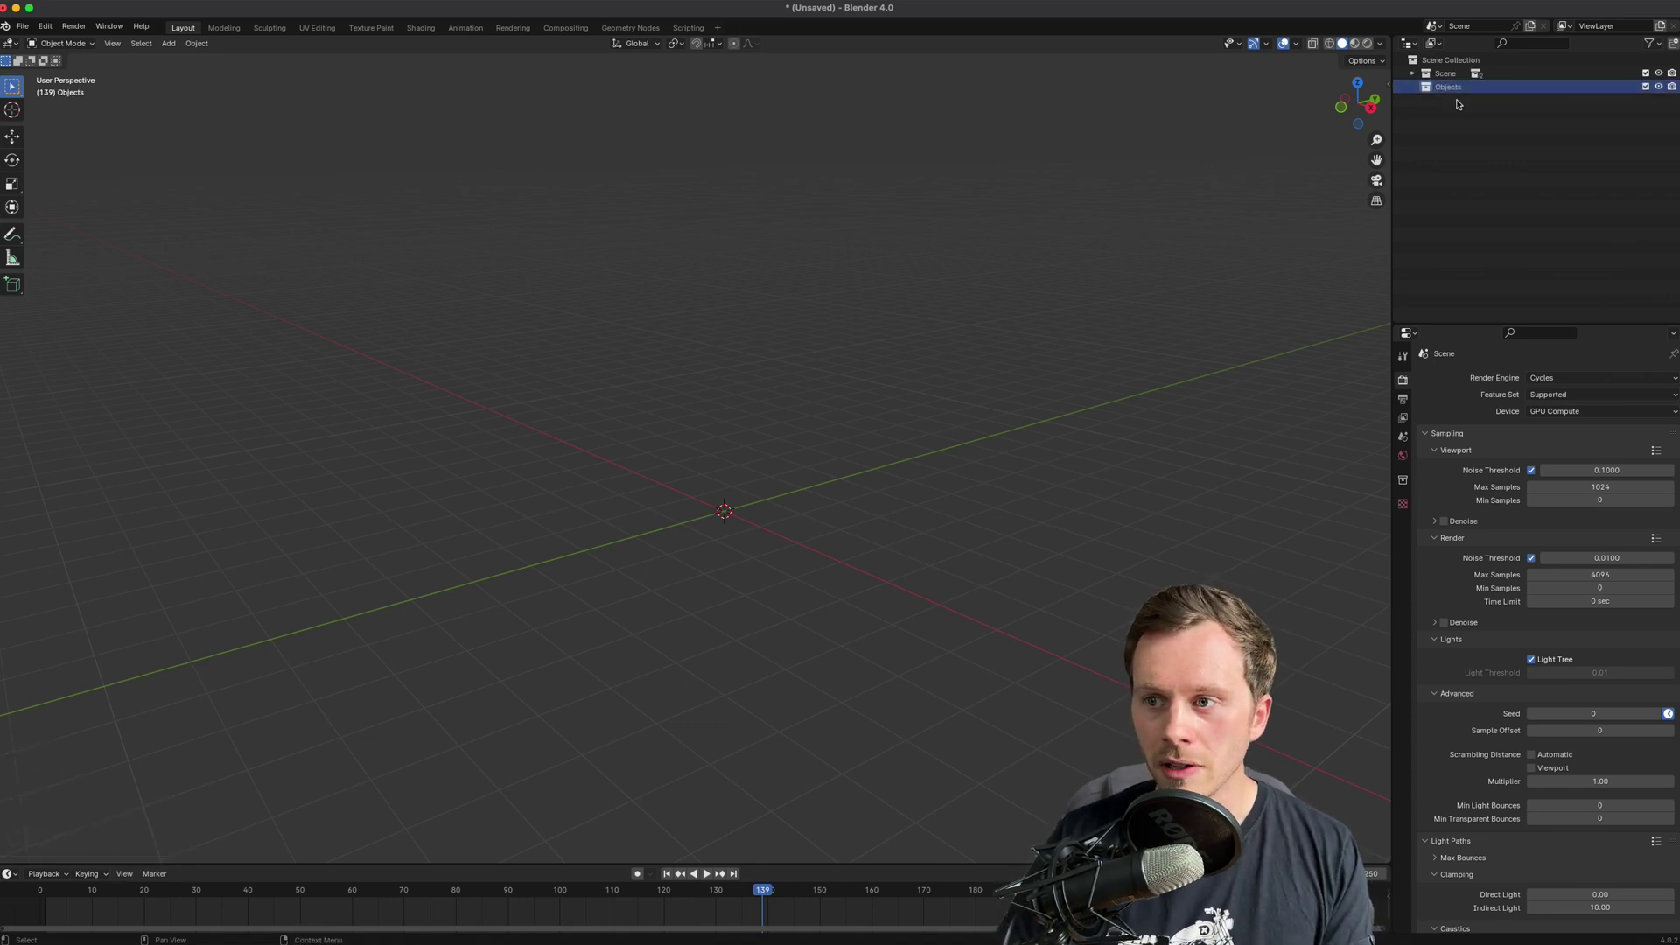
- Expand Scene to show Lighting and Camera inside, and make Camera the active collection
left_click(1412, 73)
left_click(1457, 86)
left_click(1468, 100)
mouse_move(828, 450)
middle_mouse_down()
mouse_move(855, 454)
mouse_move(831, 473)
middle_mouse_up()
- Add a camera to the Camera collection and move it along the X axis
key("shift+a")
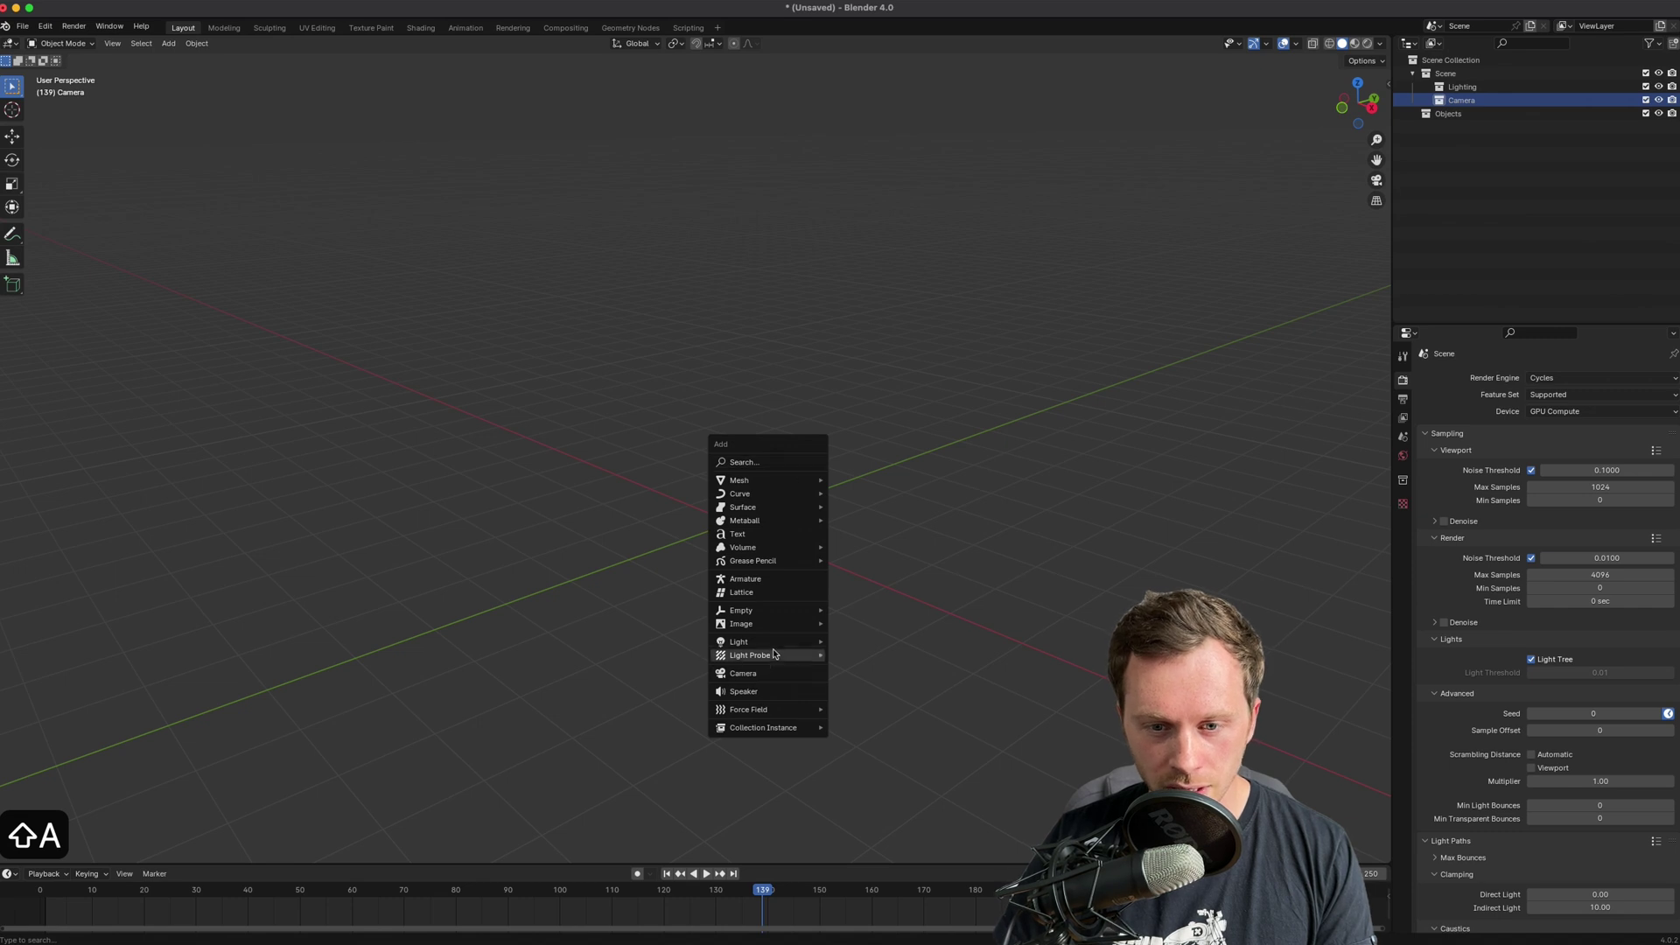
left_click(783, 673)
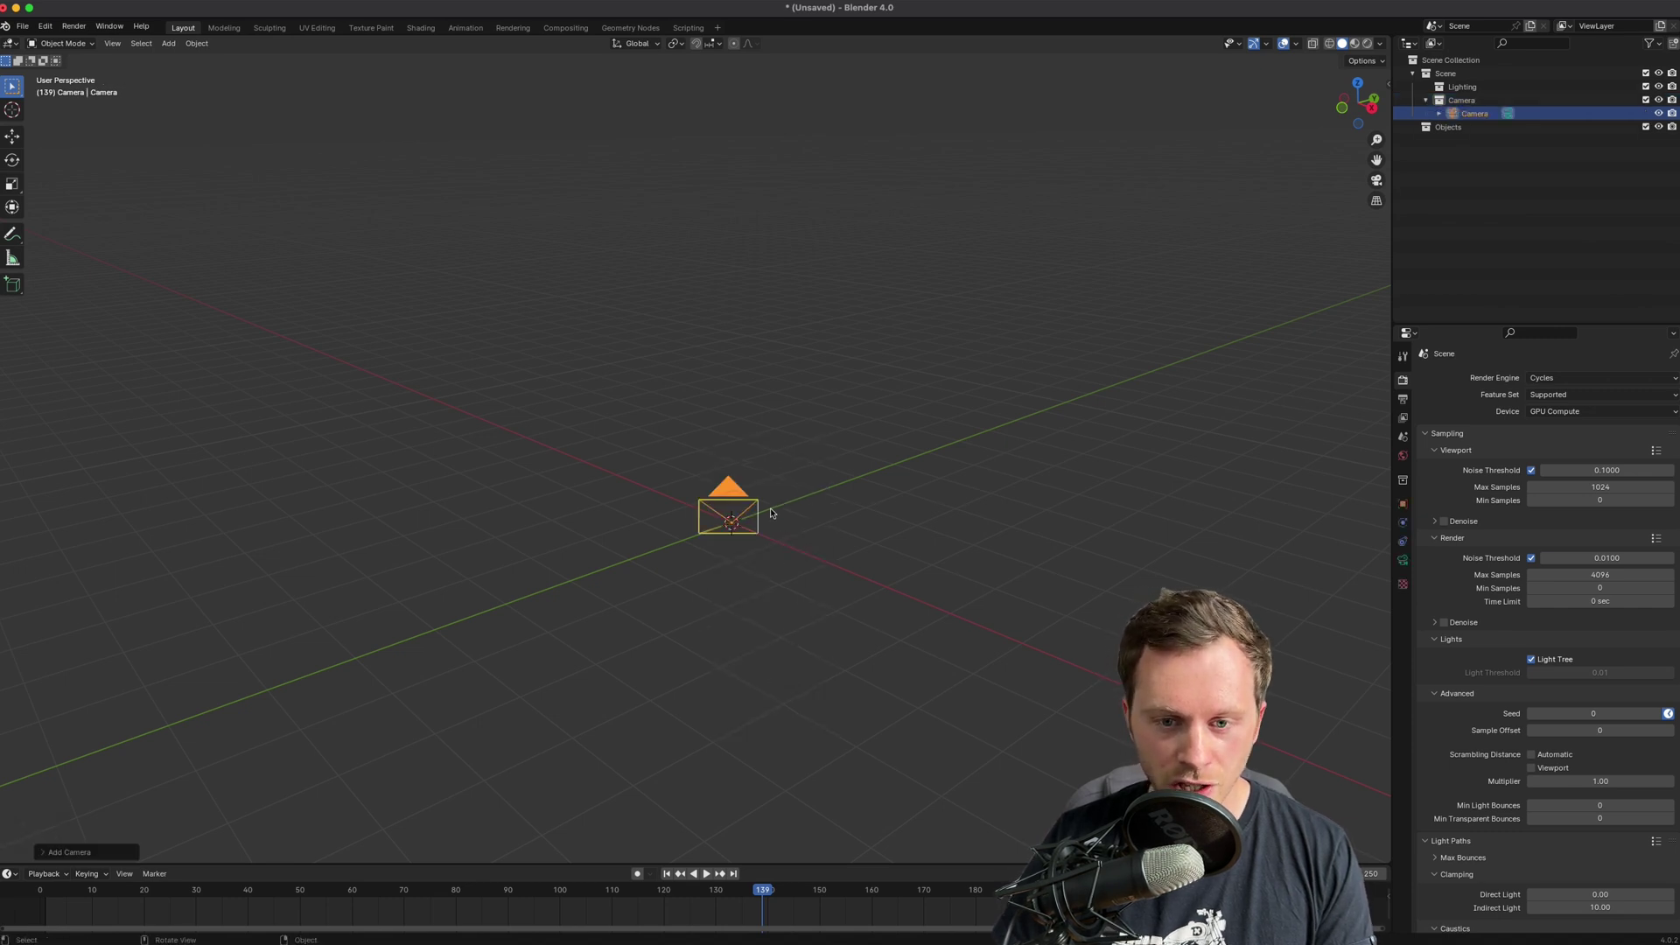
middle_click_drag(771, 517, 660, 525)
key("g")
key("x")
left_click(1116, 508)
middle_click_drag(1116, 507, 593, 477)
- Add a scaled-down Plain Axes empty at the origin and duplicate it in place
key("shift+a")
mouse_move(585, 411)
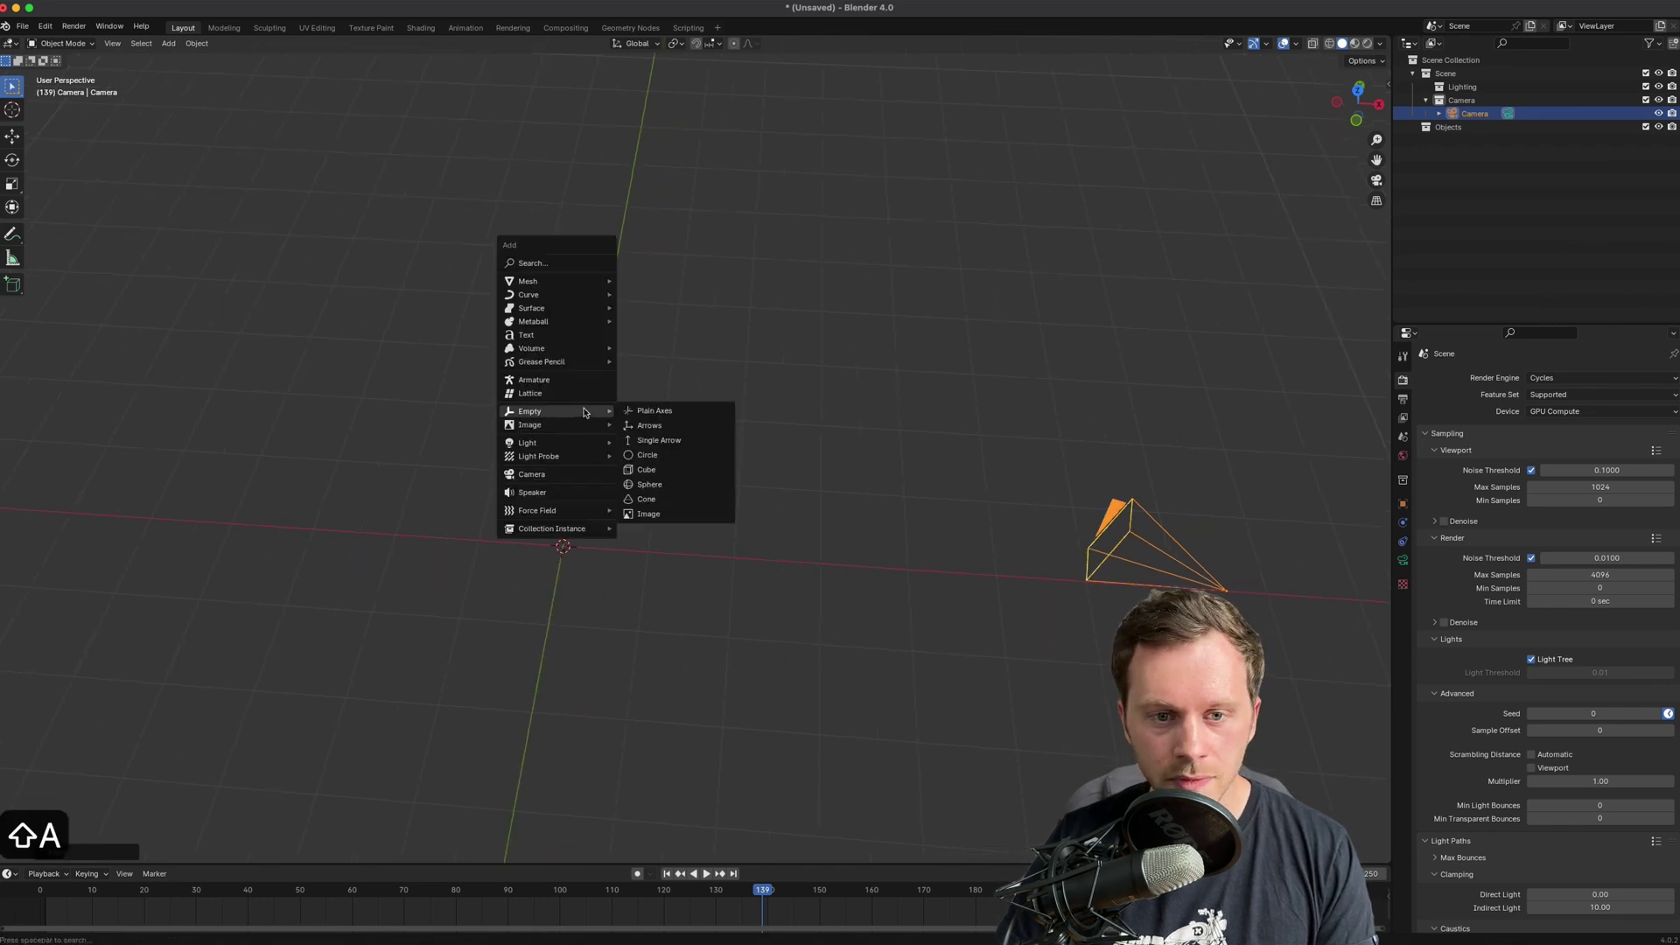
left_click(645, 409)
key("s")
left_click(656, 487)
middle_click_drag(656, 487, 647, 414)
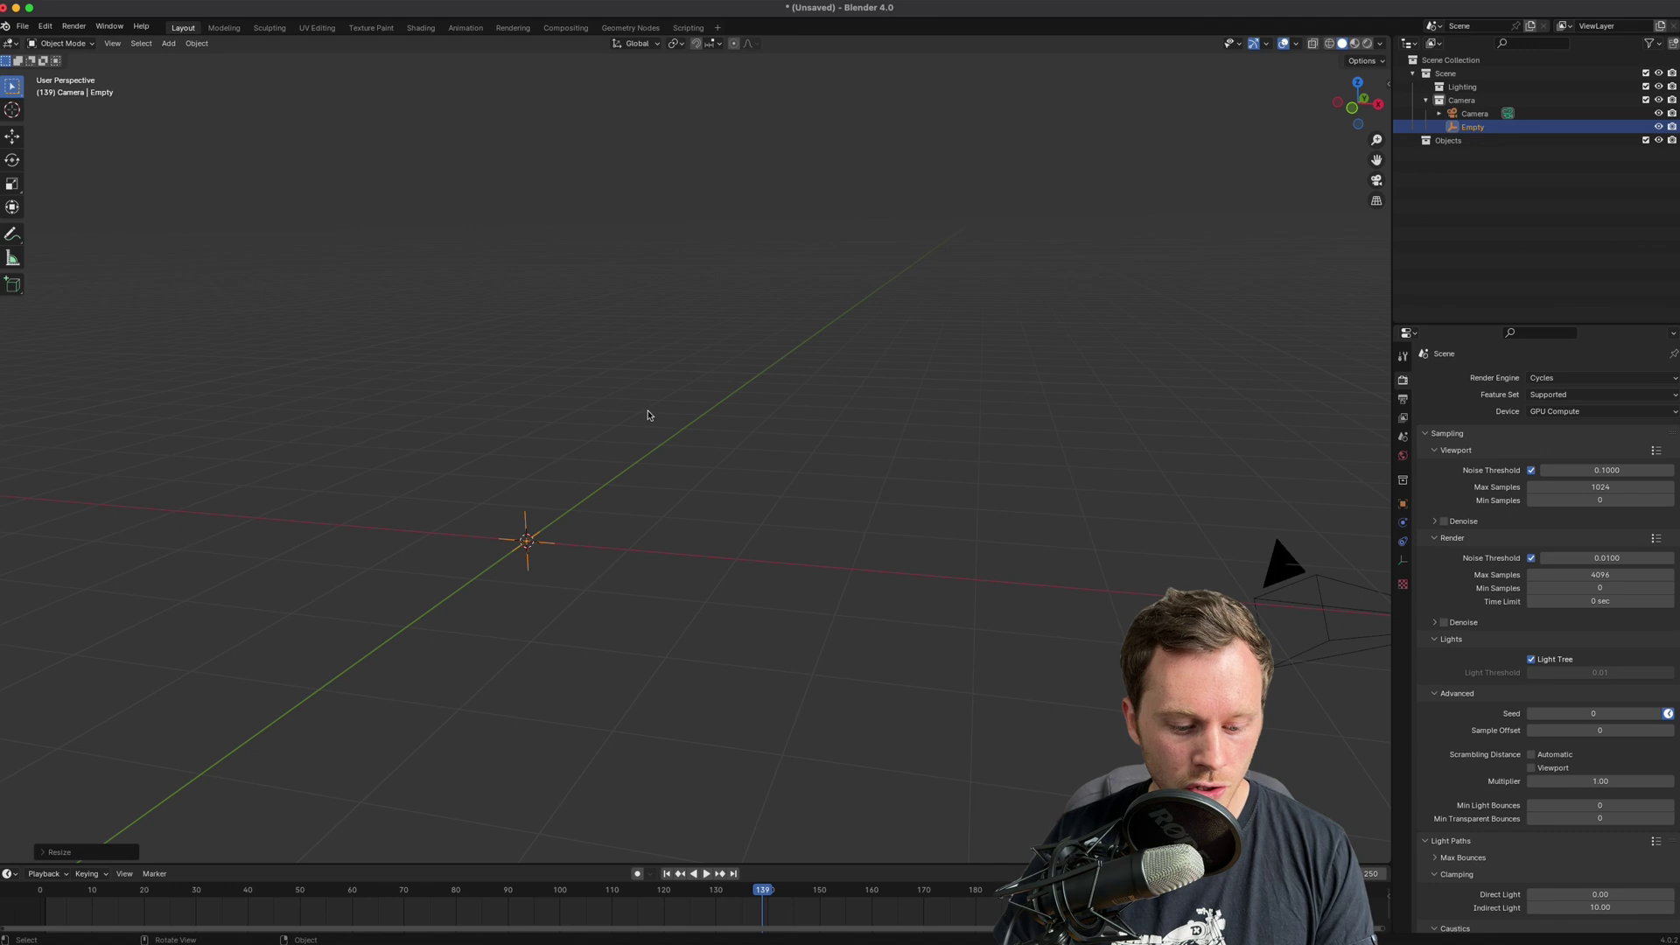
key("shift+d")
right_click(645, 471)
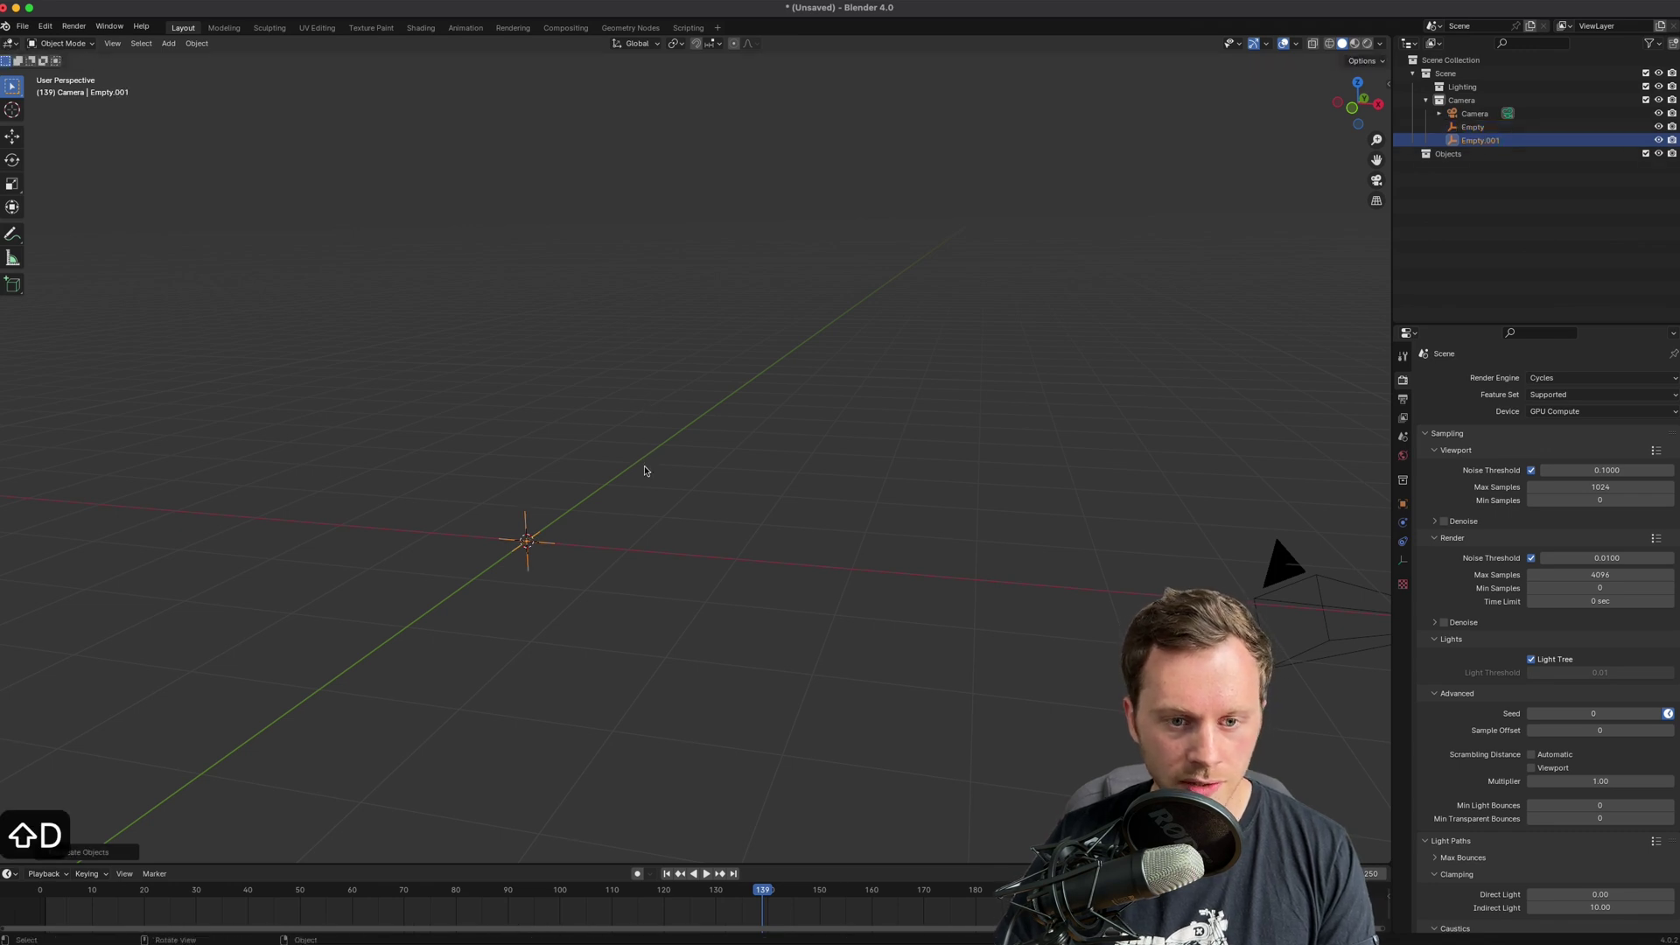
middle_click_drag(1027, 438, 979, 433)
- Rename the empties 'Camera Target' and 'Camera Focus', then select the camera
left_click(1474, 127)
key("F2")
type("Camera Target")
key("Return")
left_click(1479, 140)
key("F2")
type("Camera Focus")
key("Return")
left_click(1194, 556)
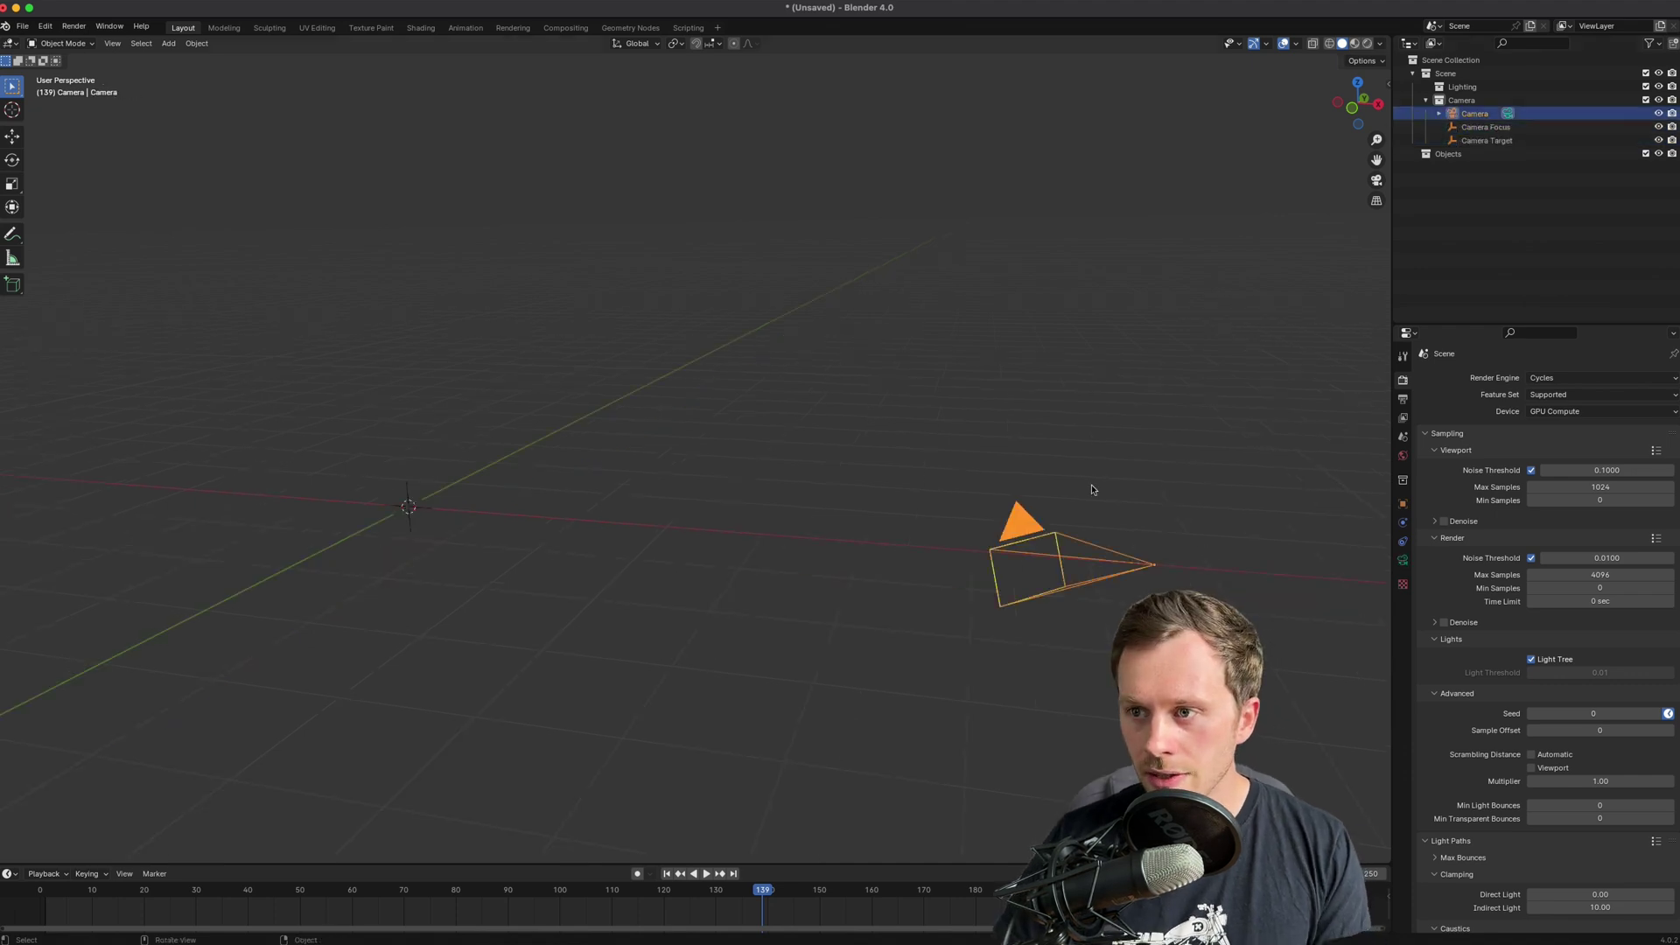
- Add a Track To constraint to the camera targeting Camera Target
middle_click_drag(1085, 489, 997, 464)
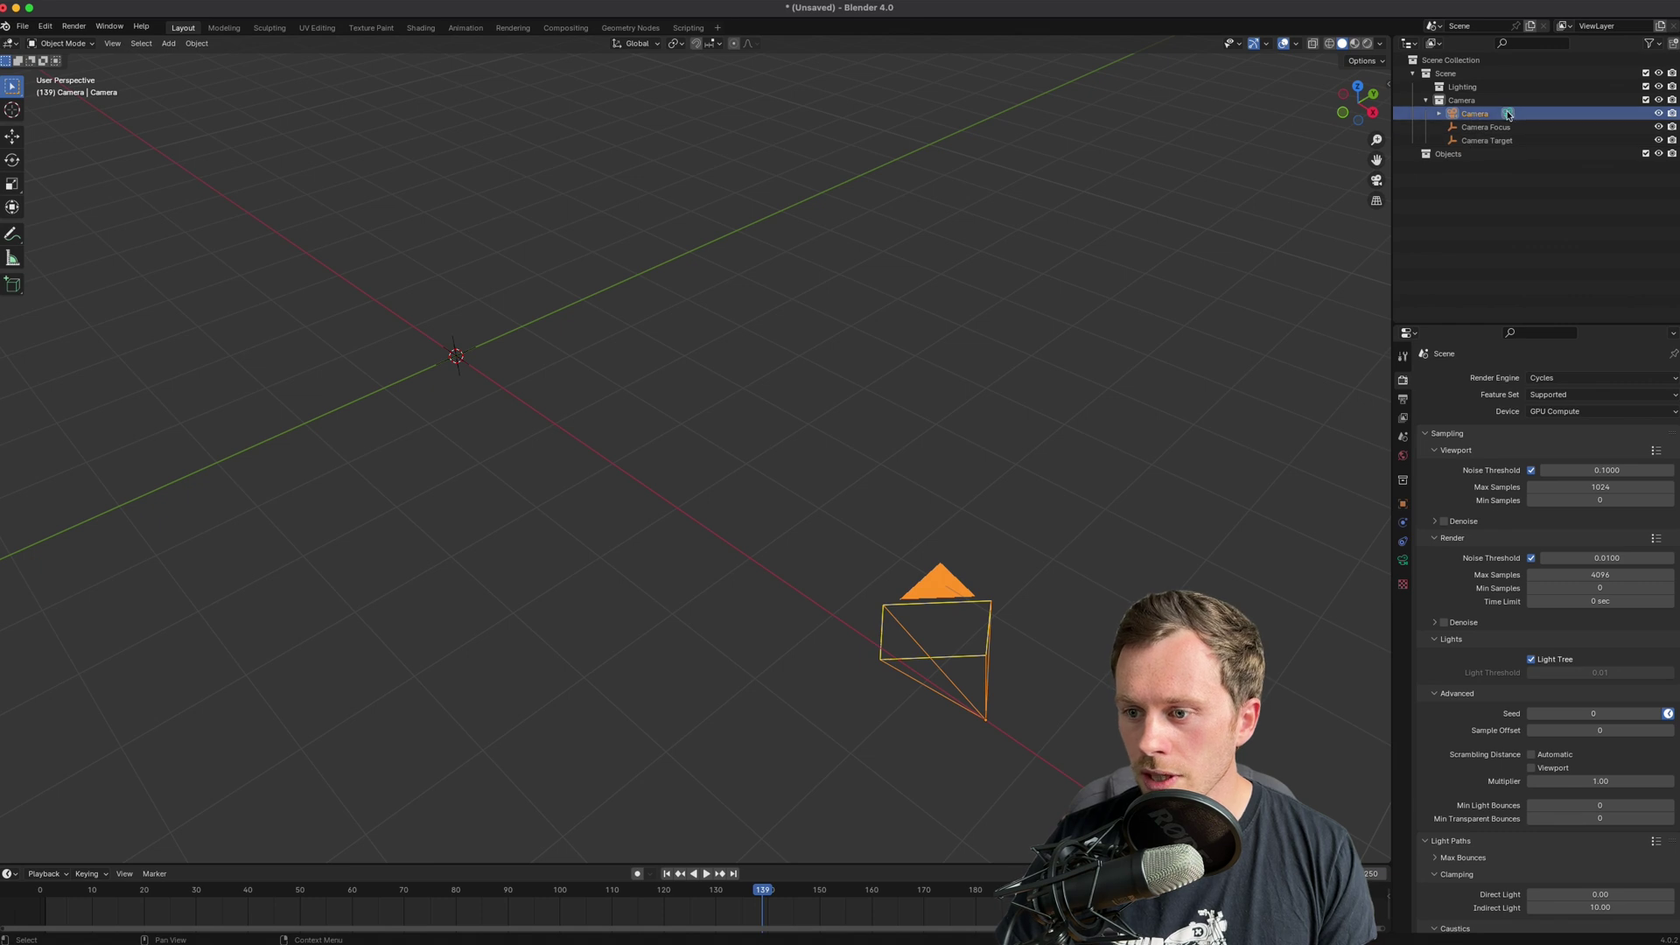
left_click(1402, 541)
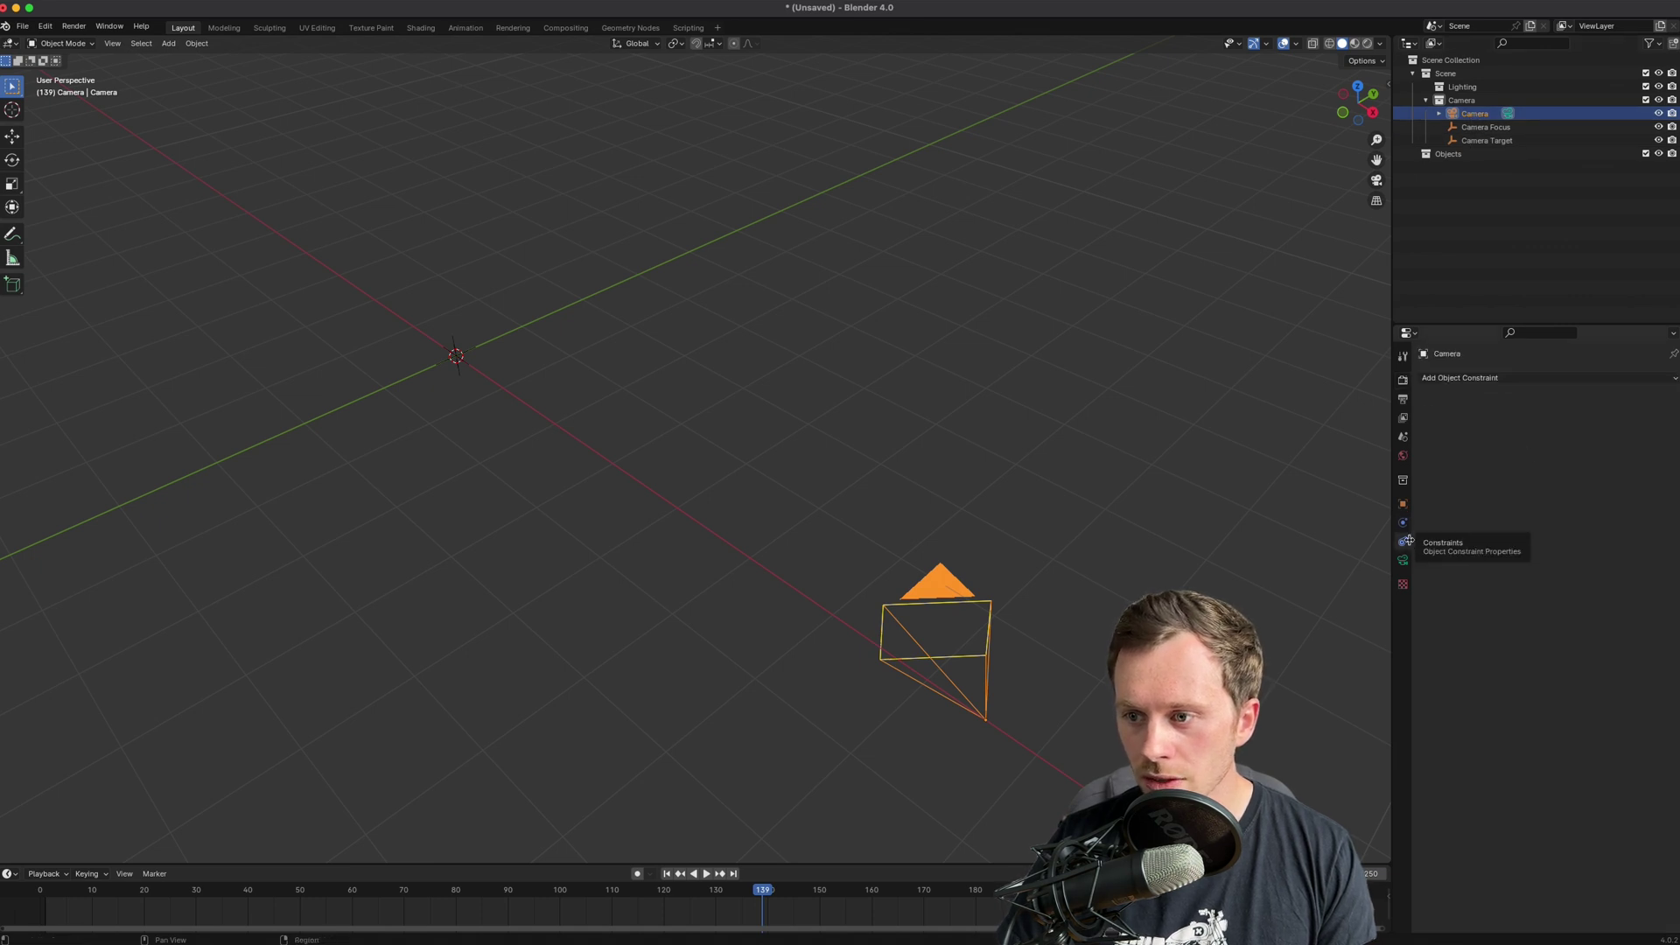
left_click(1575, 378)
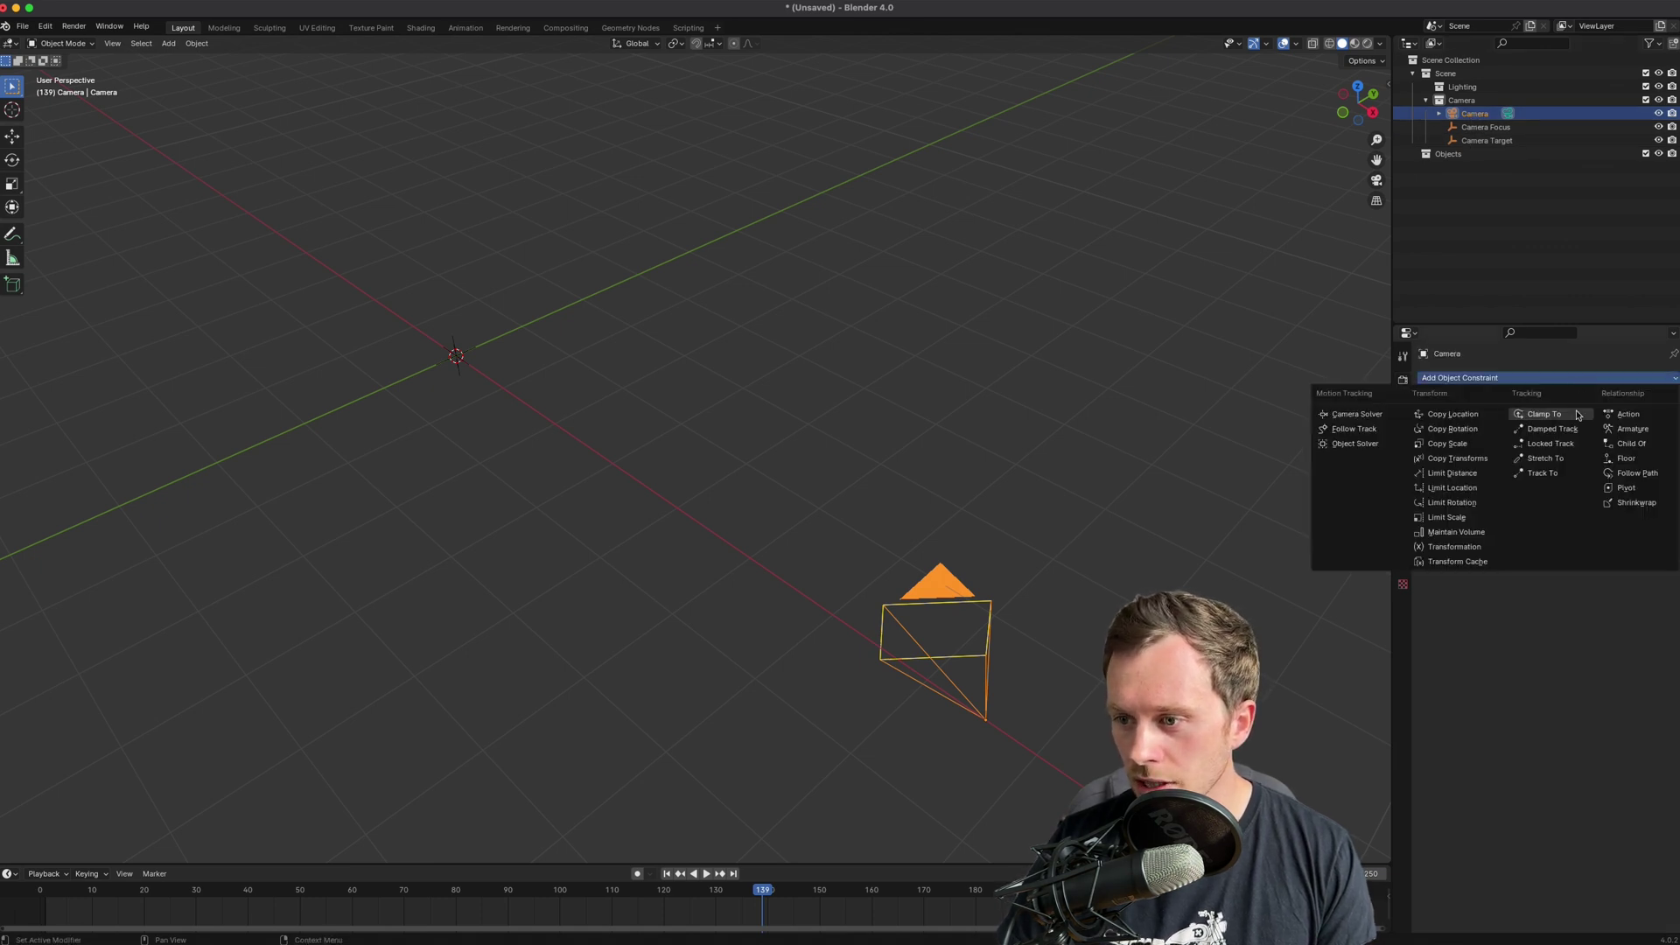
left_click(1564, 475)
left_click(1648, 421)
left_click(1492, 140)
- Move the camera up and right of centre, then reposition Camera Target
left_click(1054, 479)
key("KP_1")
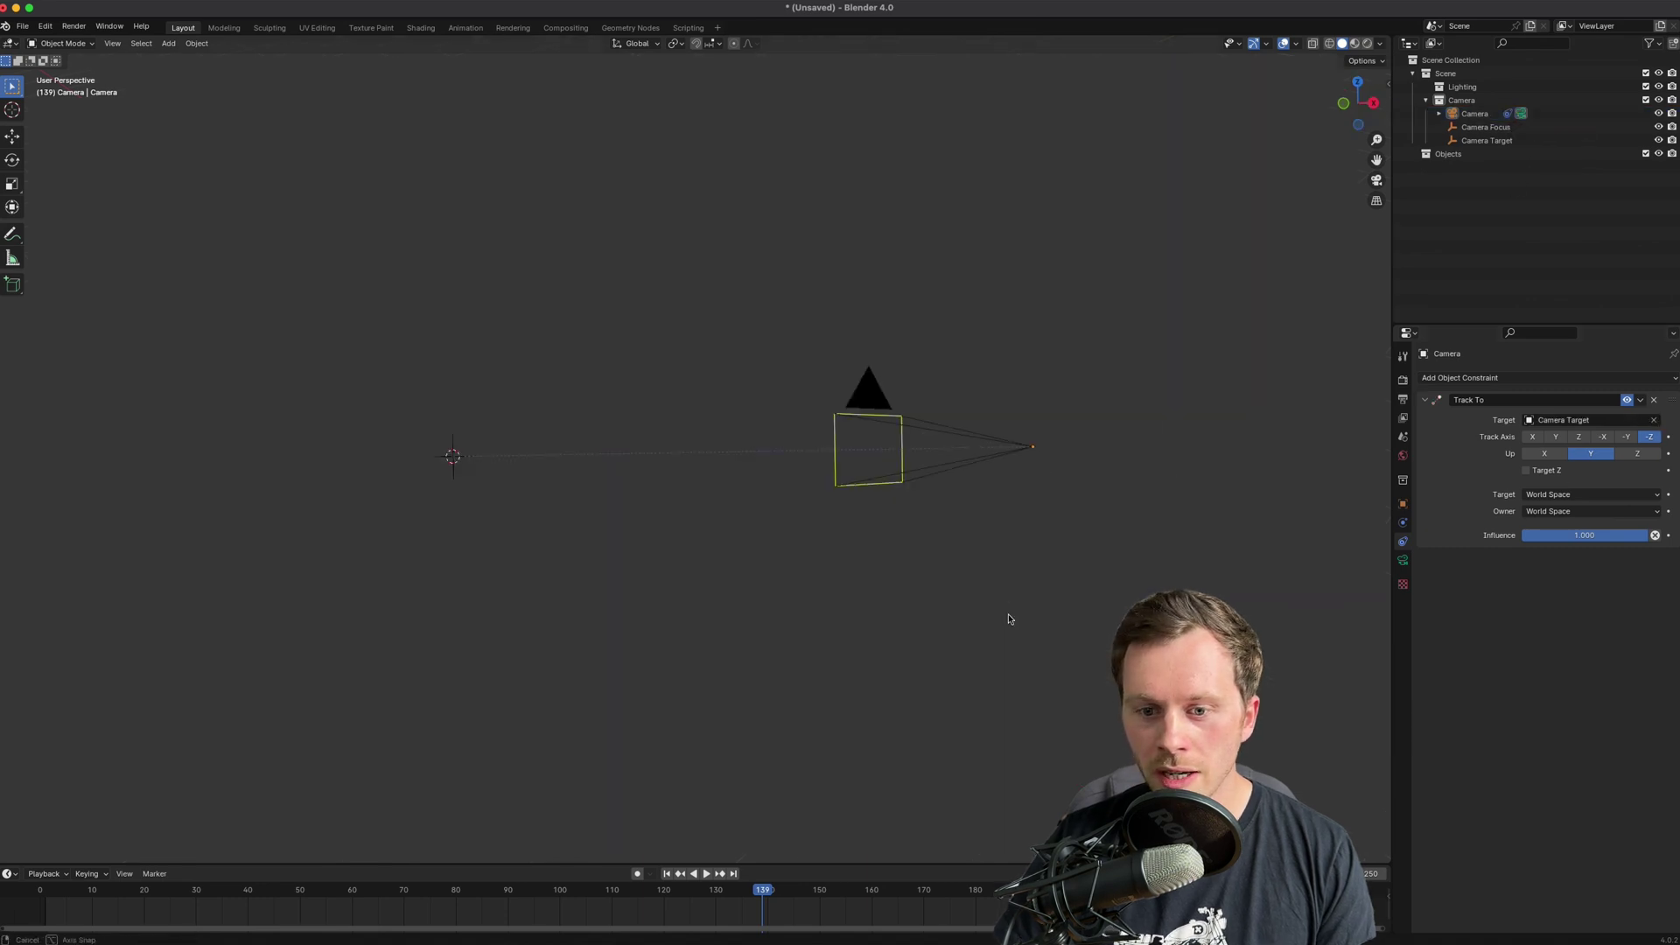
left_click(987, 471)
middle_click_drag(991, 474, 1006, 525)
key("g")
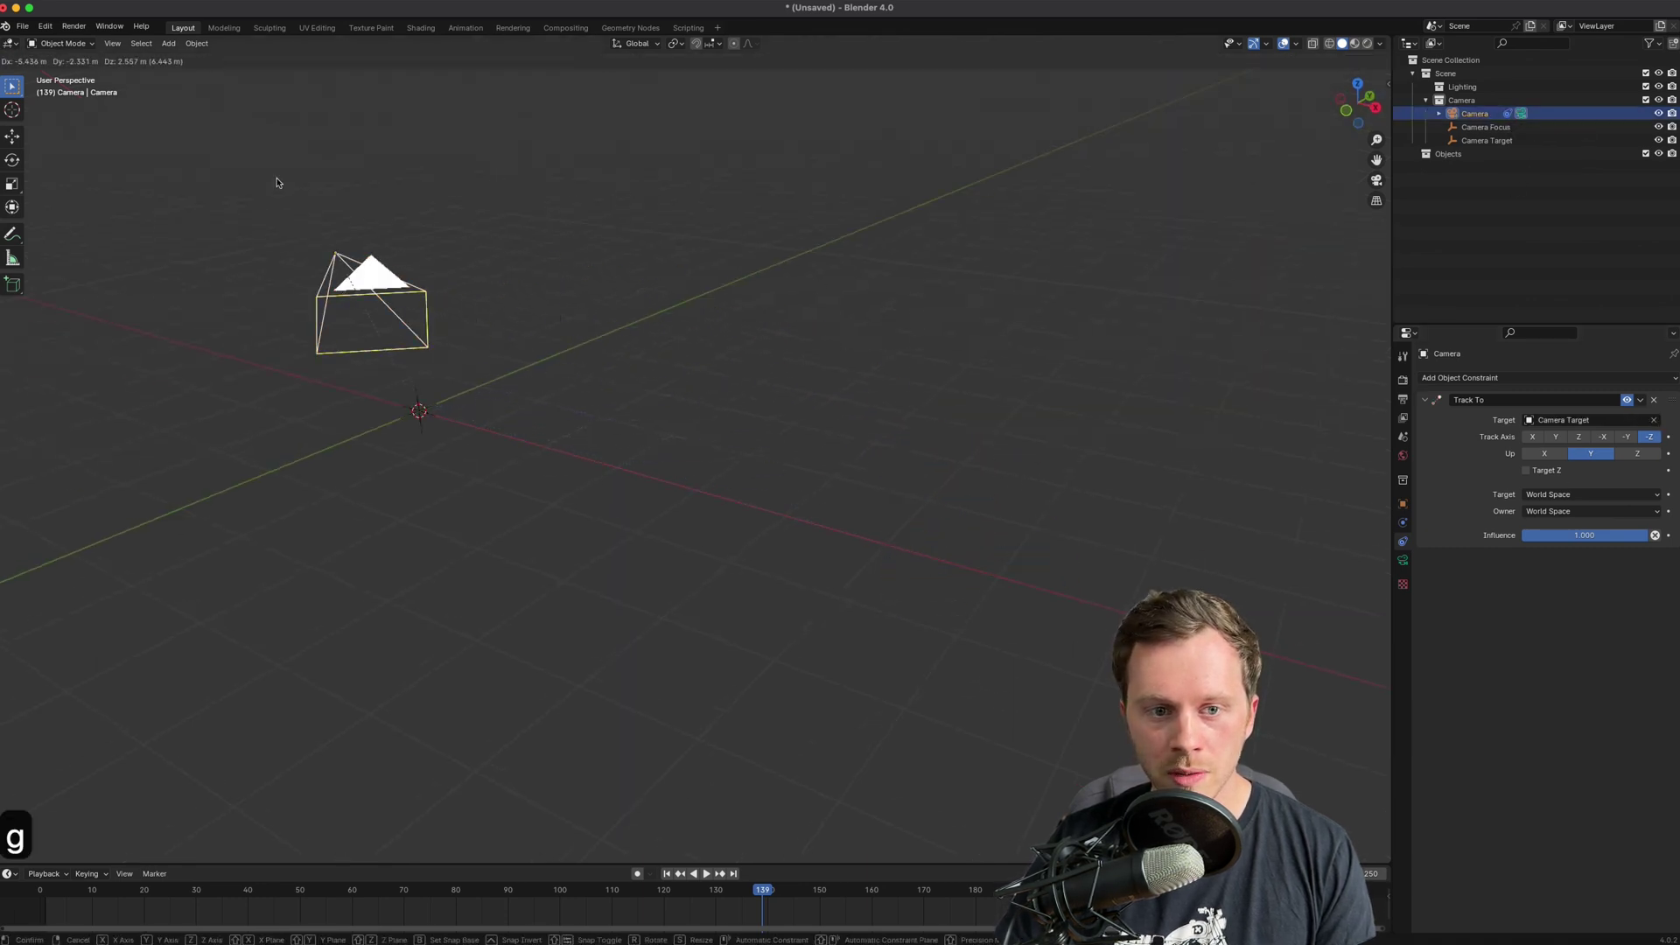
left_click(258, 195)
middle_click_drag(258, 195, 771, 425)
key("g")
left_click(922, 523)
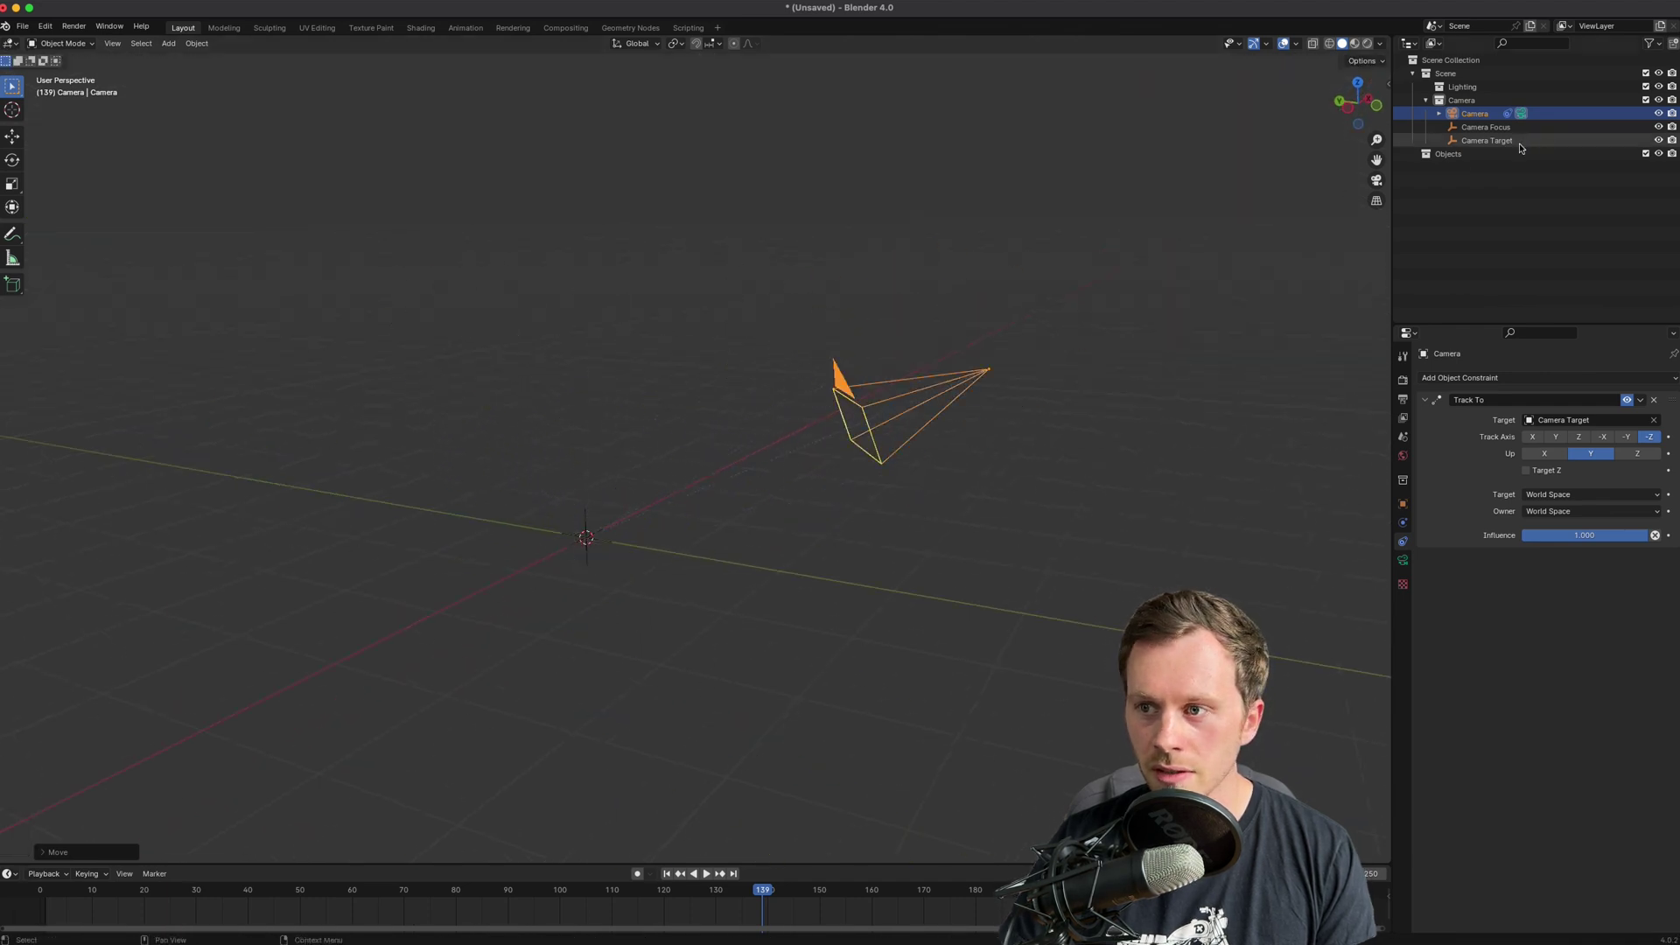
left_click(1486, 140)
key("g")
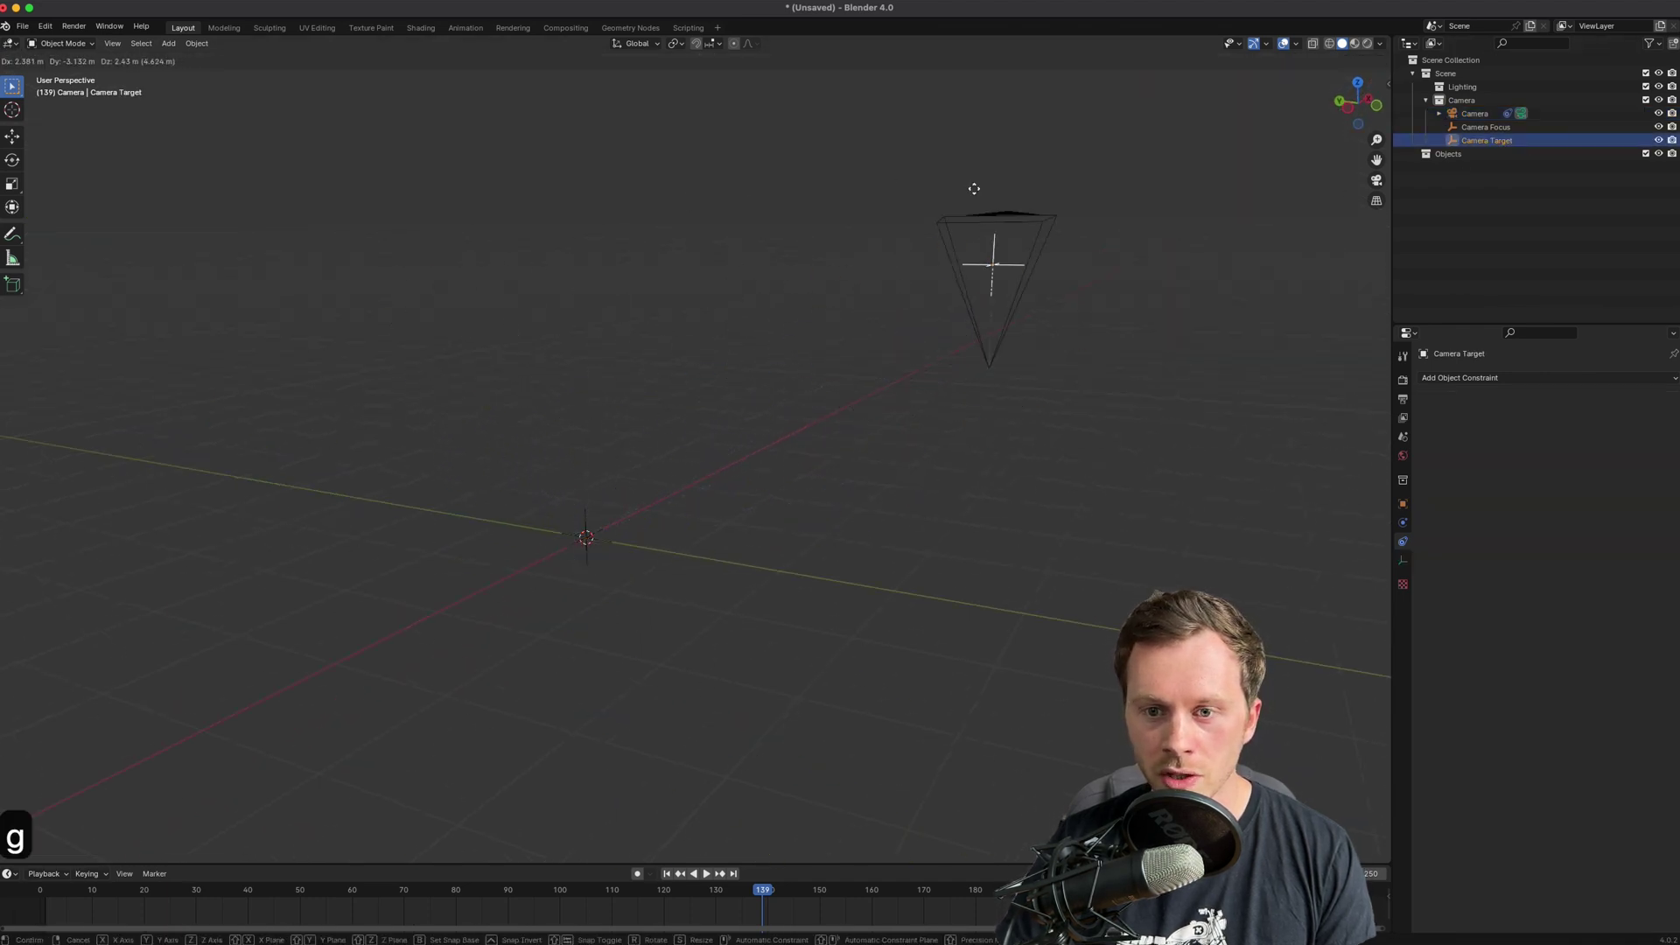
left_click(783, 432)
- Slide the camera along global Y, then reposition it within the XY plane
middle_click_drag(783, 431, 896, 458)
left_click(893, 455)
key("g")
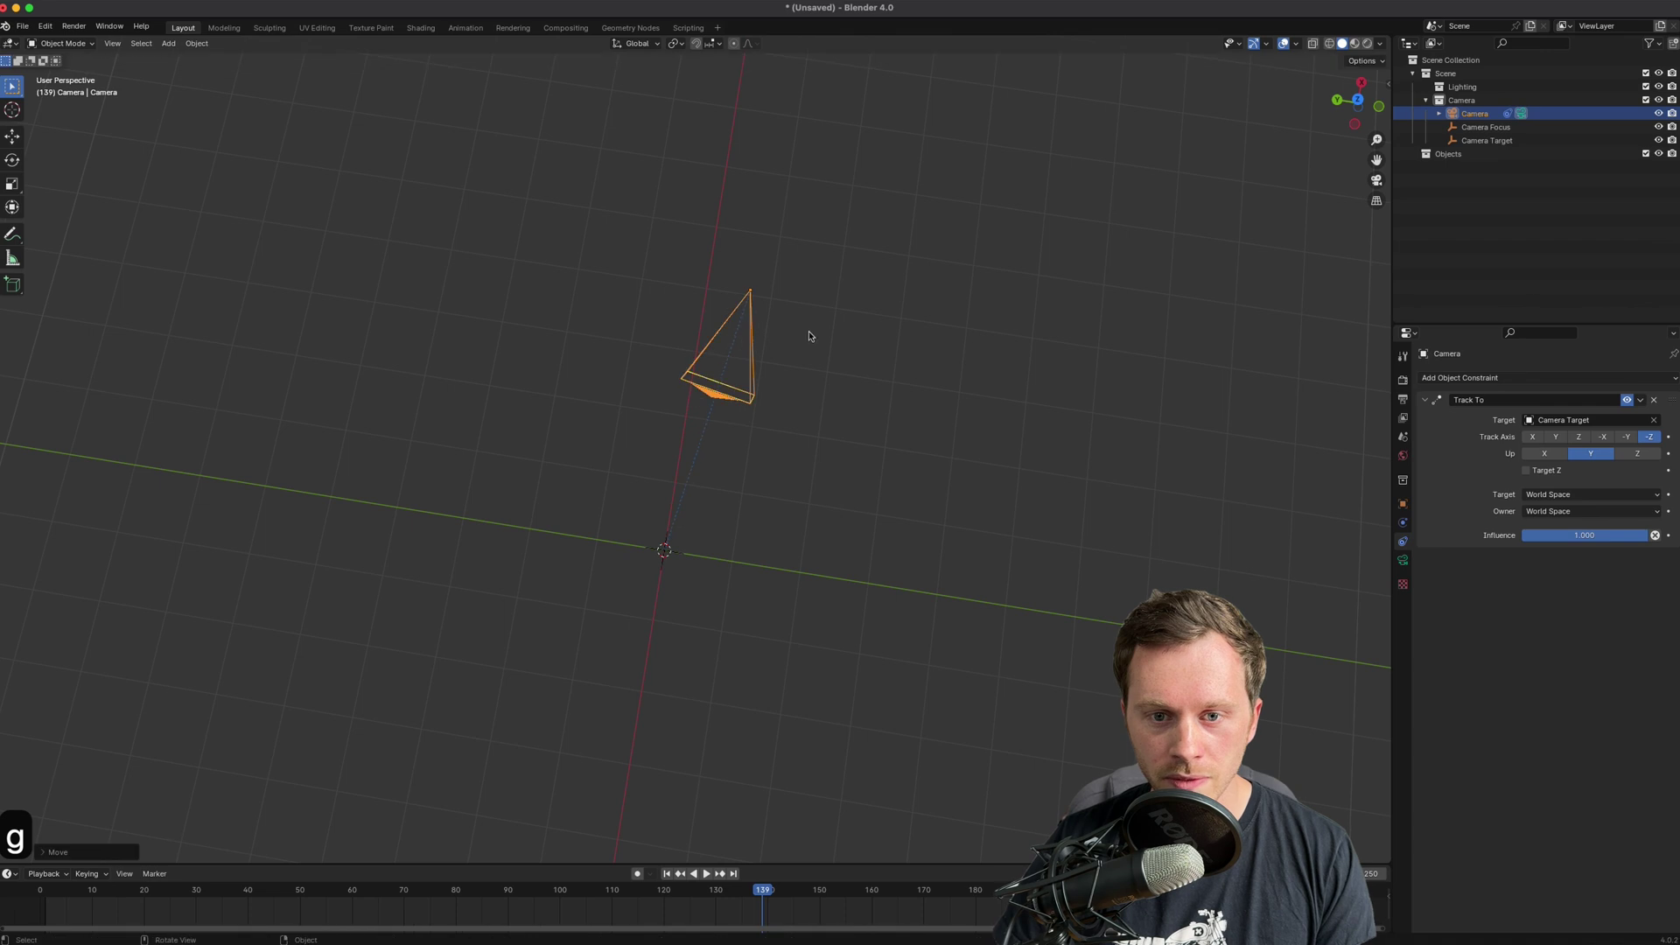
key("x")
key("y")
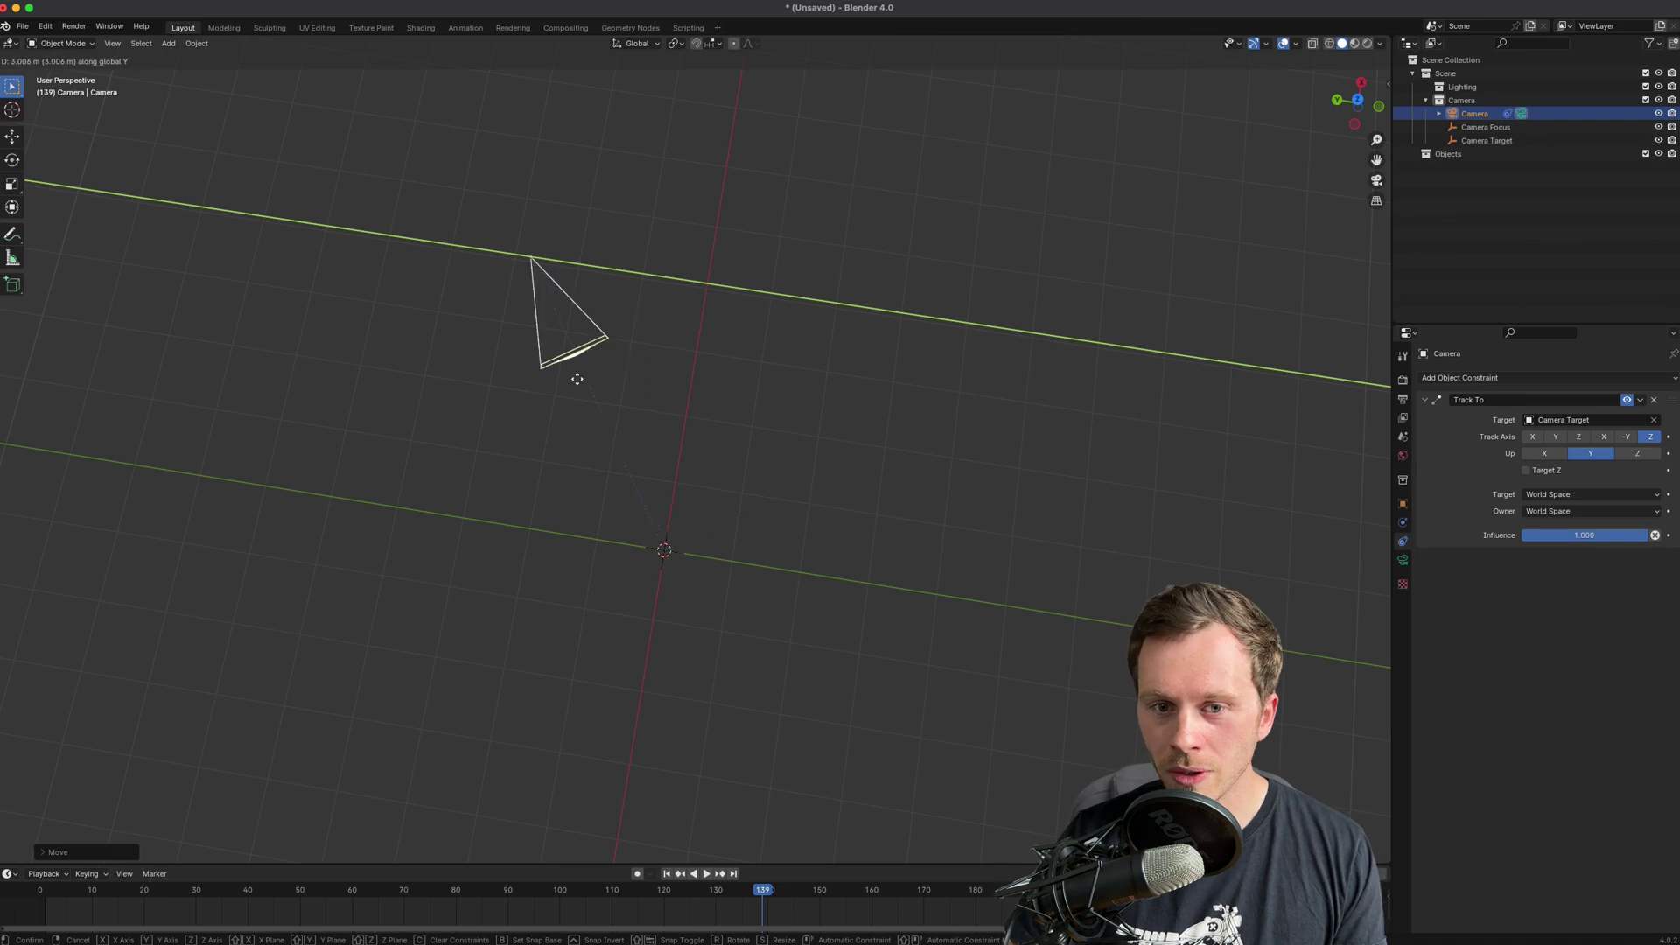
left_click(1077, 503)
middle_click_drag(1077, 503, 882, 440)
key("g")
key("shift+z")
left_click(913, 525)
middle_click_drag(913, 525, 958, 413)
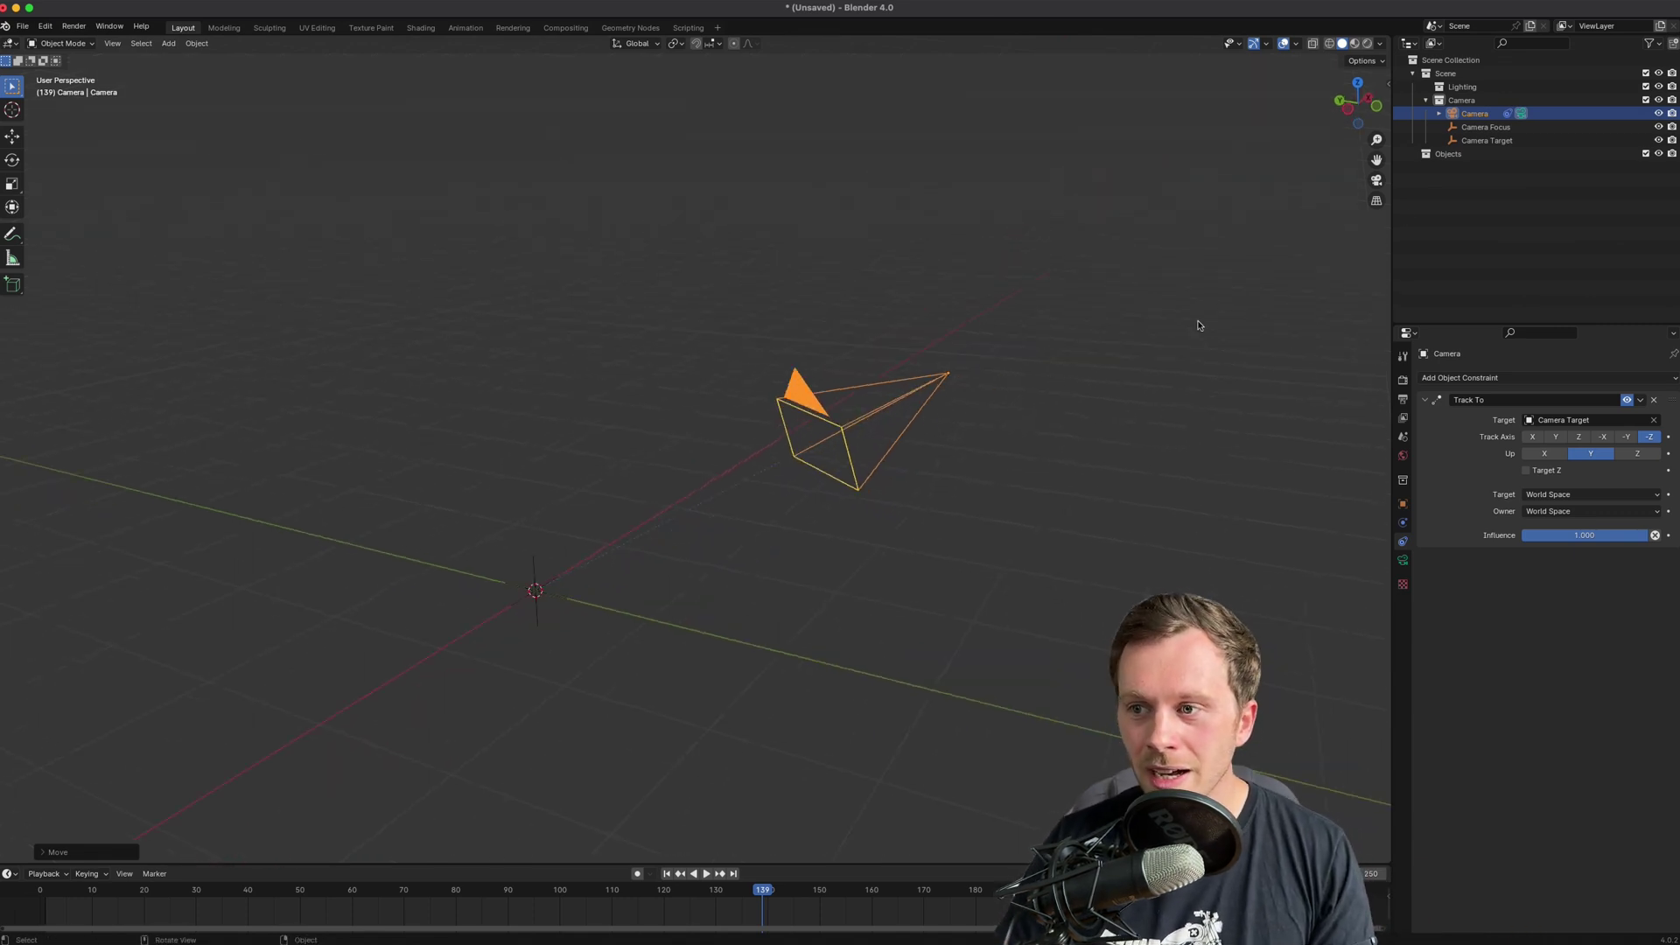
- Enable the camera's depth of field with Camera Focus as the focus object
left_click(1404, 559)
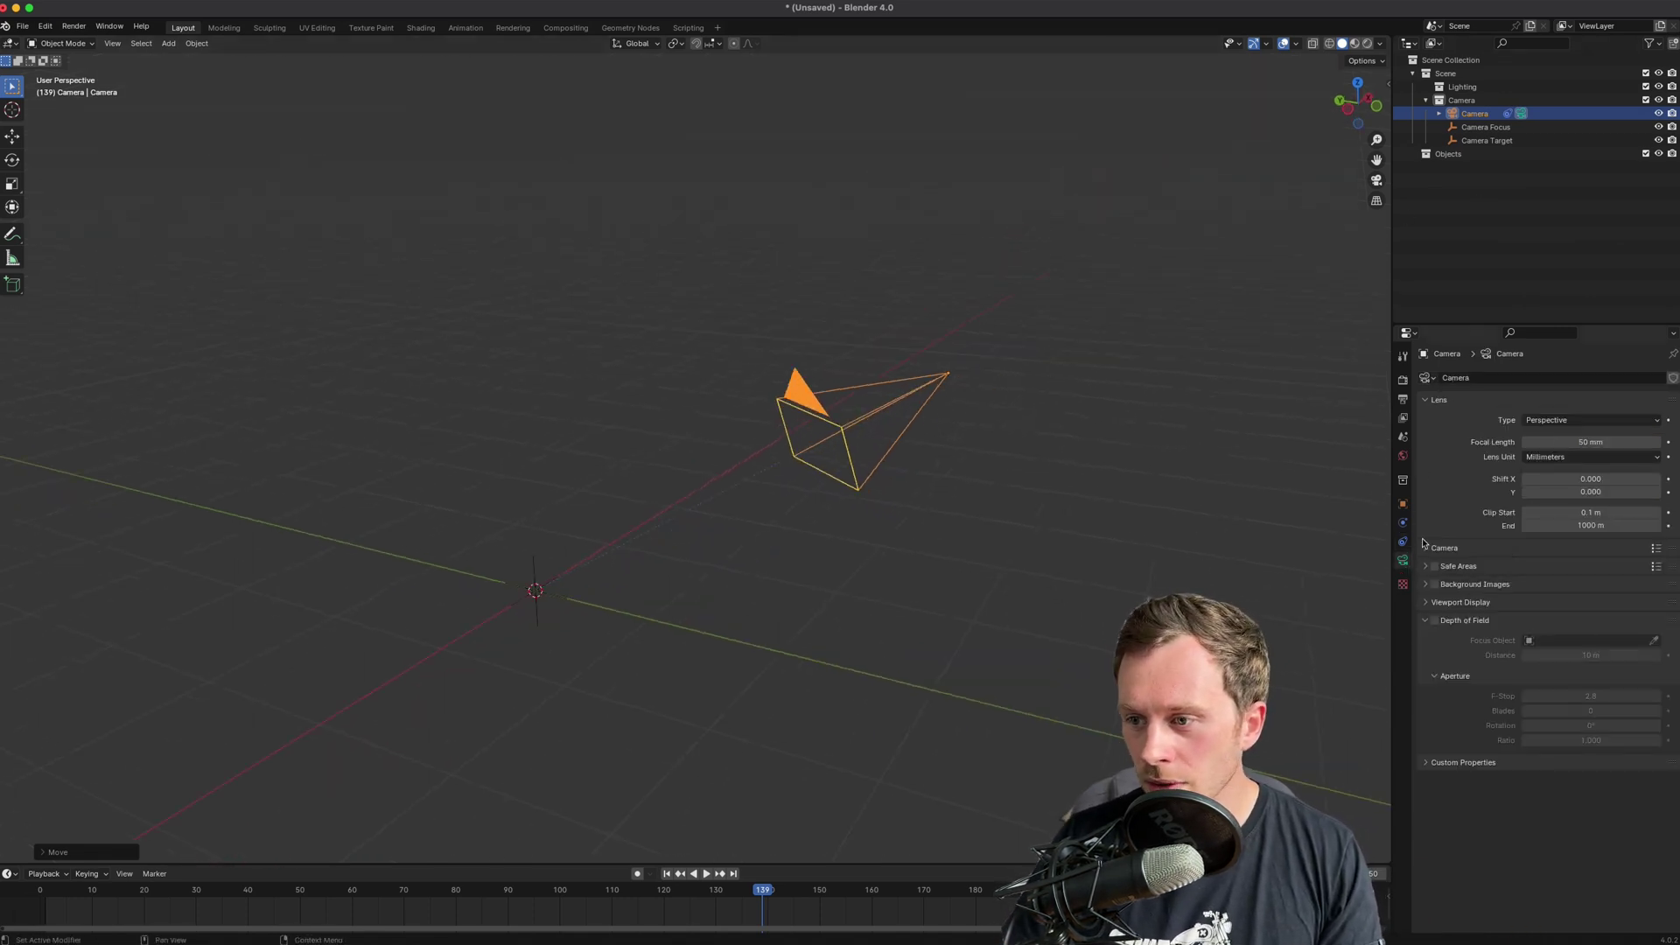
left_click(1439, 621)
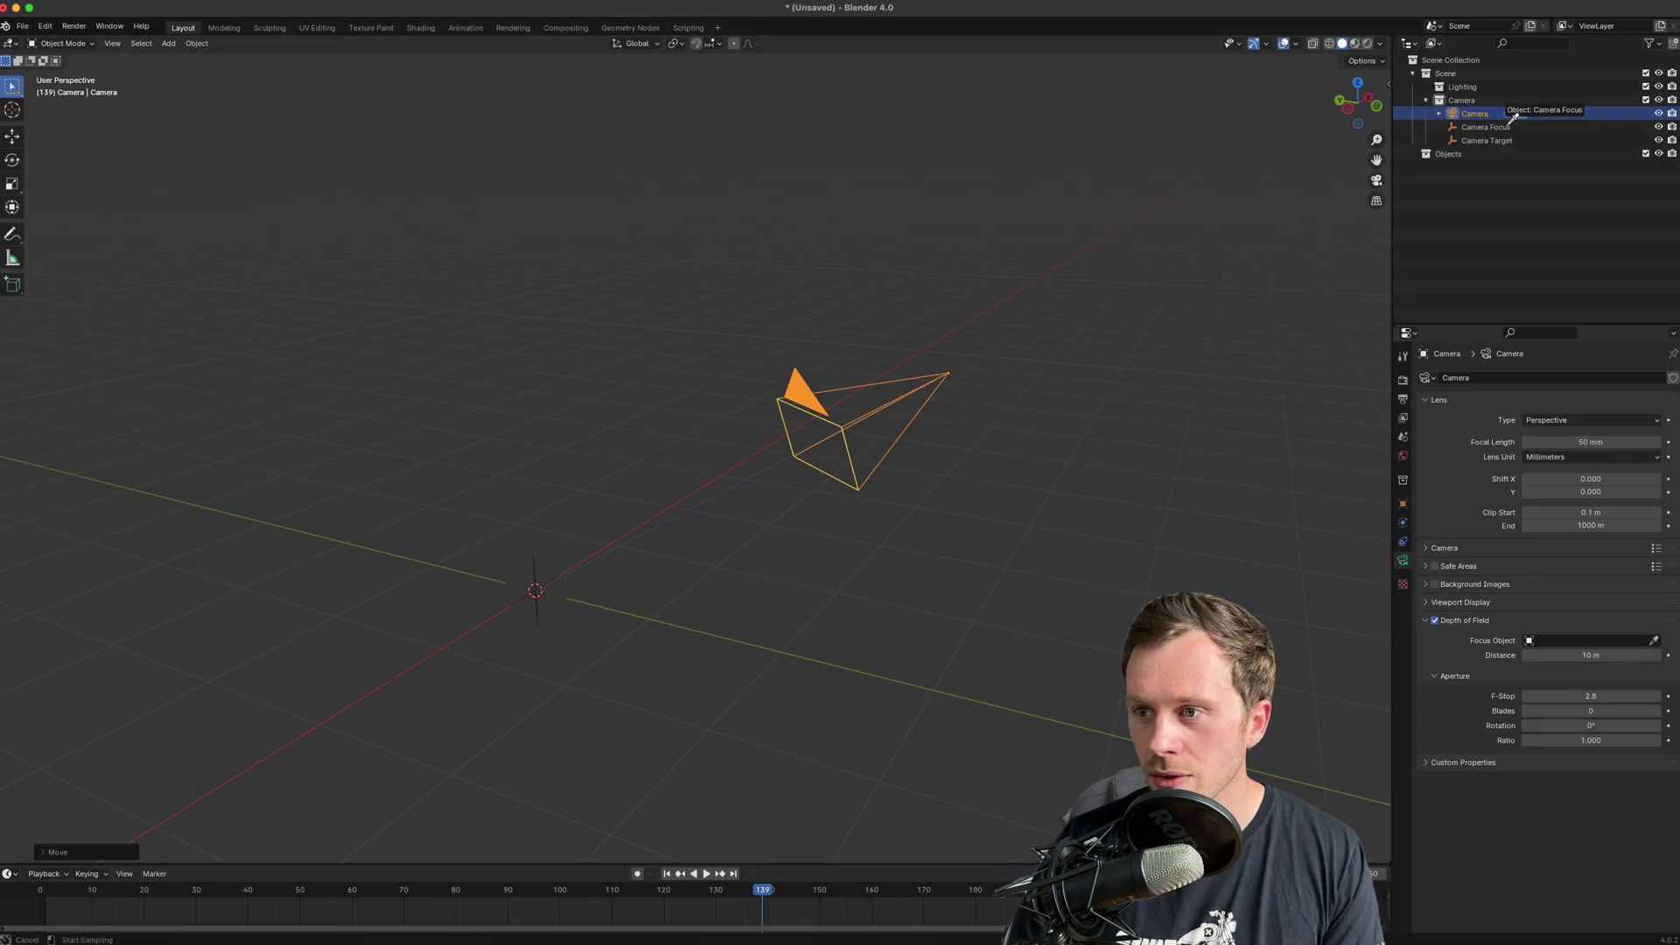
left_click(1487, 127)
- Move the Camera Focus empty away from the origin
middle_click_drag(874, 560, 343, 564)
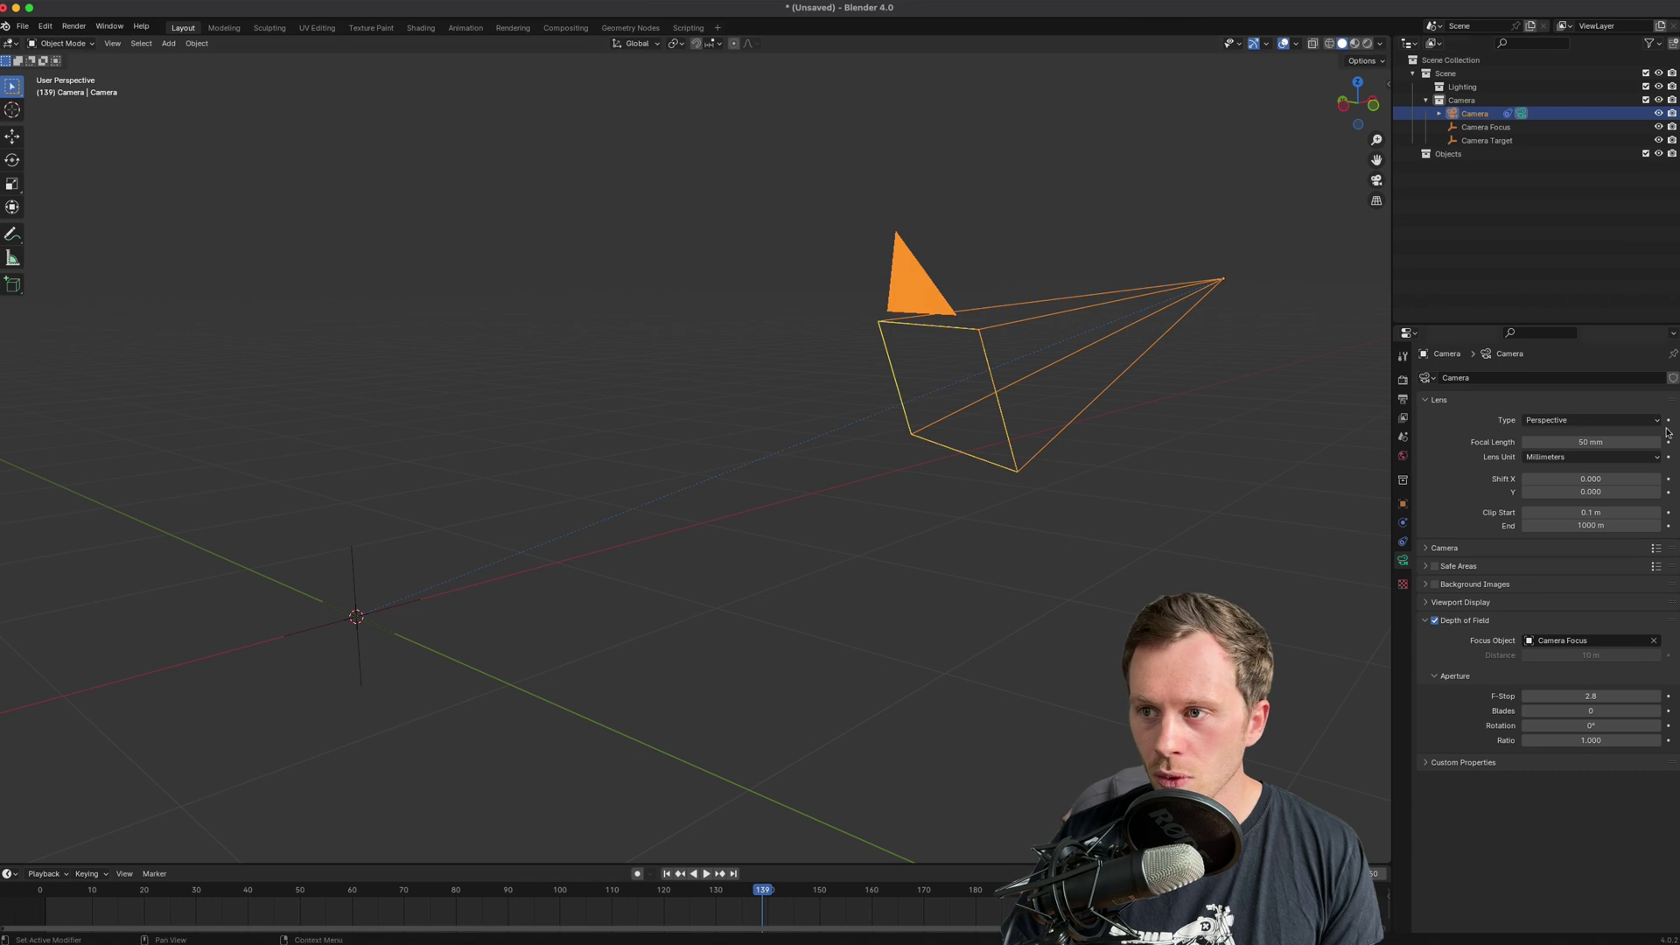
left_click(1485, 126)
key("g")
left_click(655, 391)
middle_click_drag(648, 402, 601, 454)
scroll(505, 474, "up", 2)
key("shift+a")
- Add a small test cube raised along Z
mouse_move(595, 301)
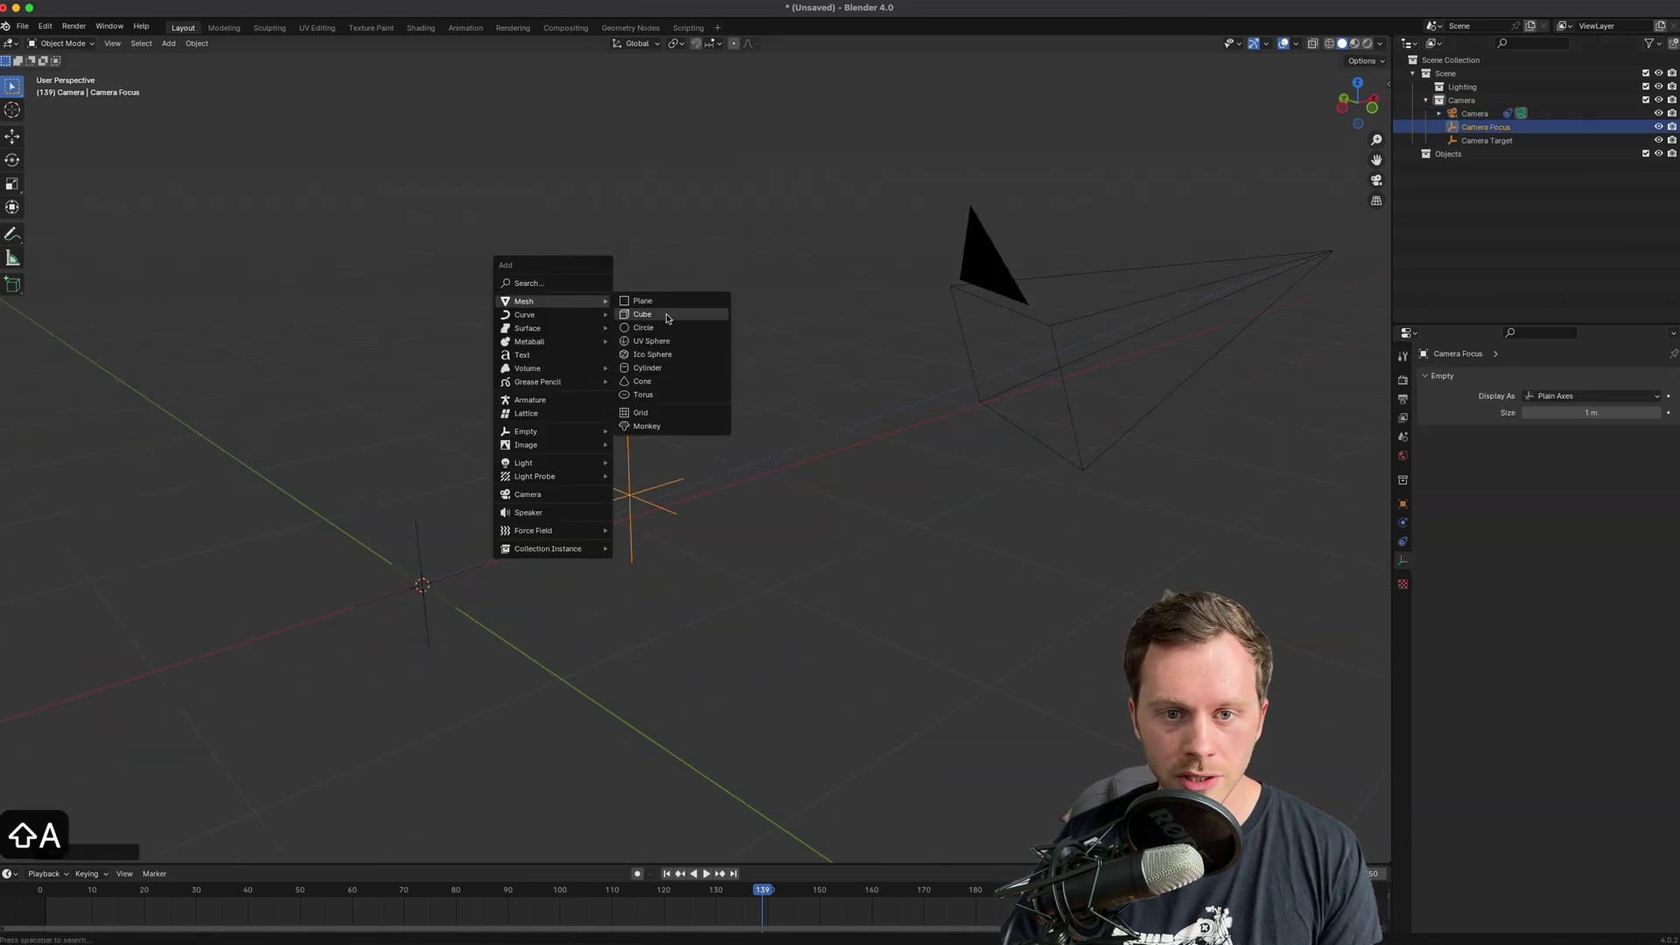
left_click(667, 317)
key("s")
left_click(510, 438)
key("g")
key("z")
left_click(589, 469)
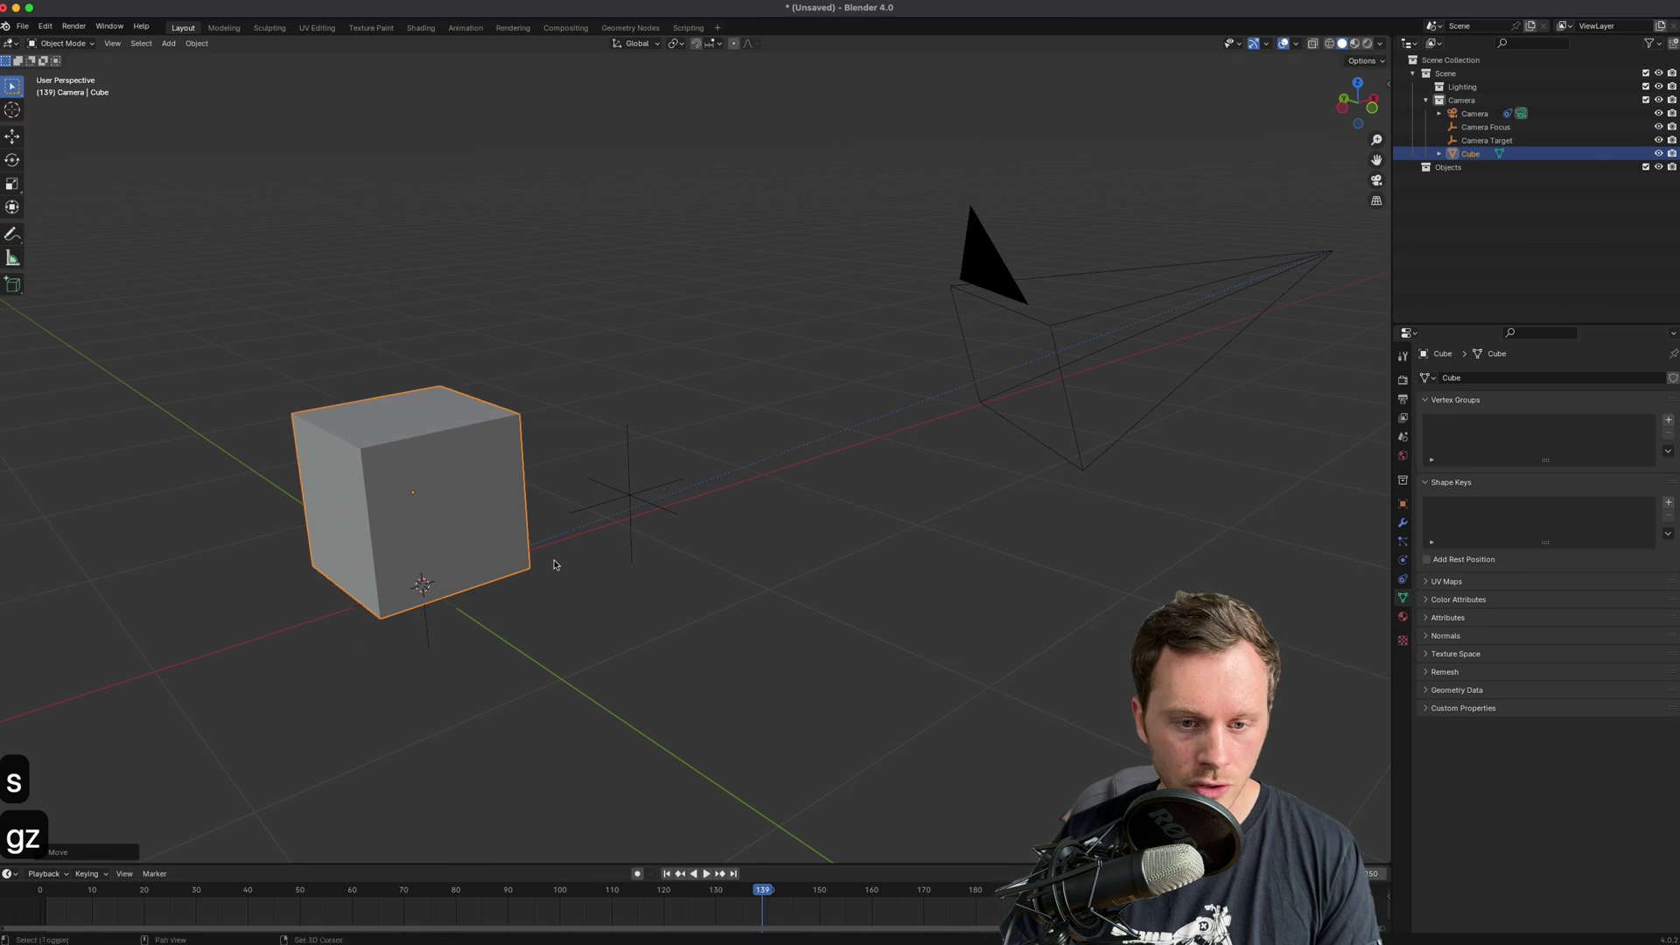
- View the scene through the camera in rendered shading
key("shift+a")
mouse_move(554, 564)
left_click(700, 525)
left_click(1376, 180)
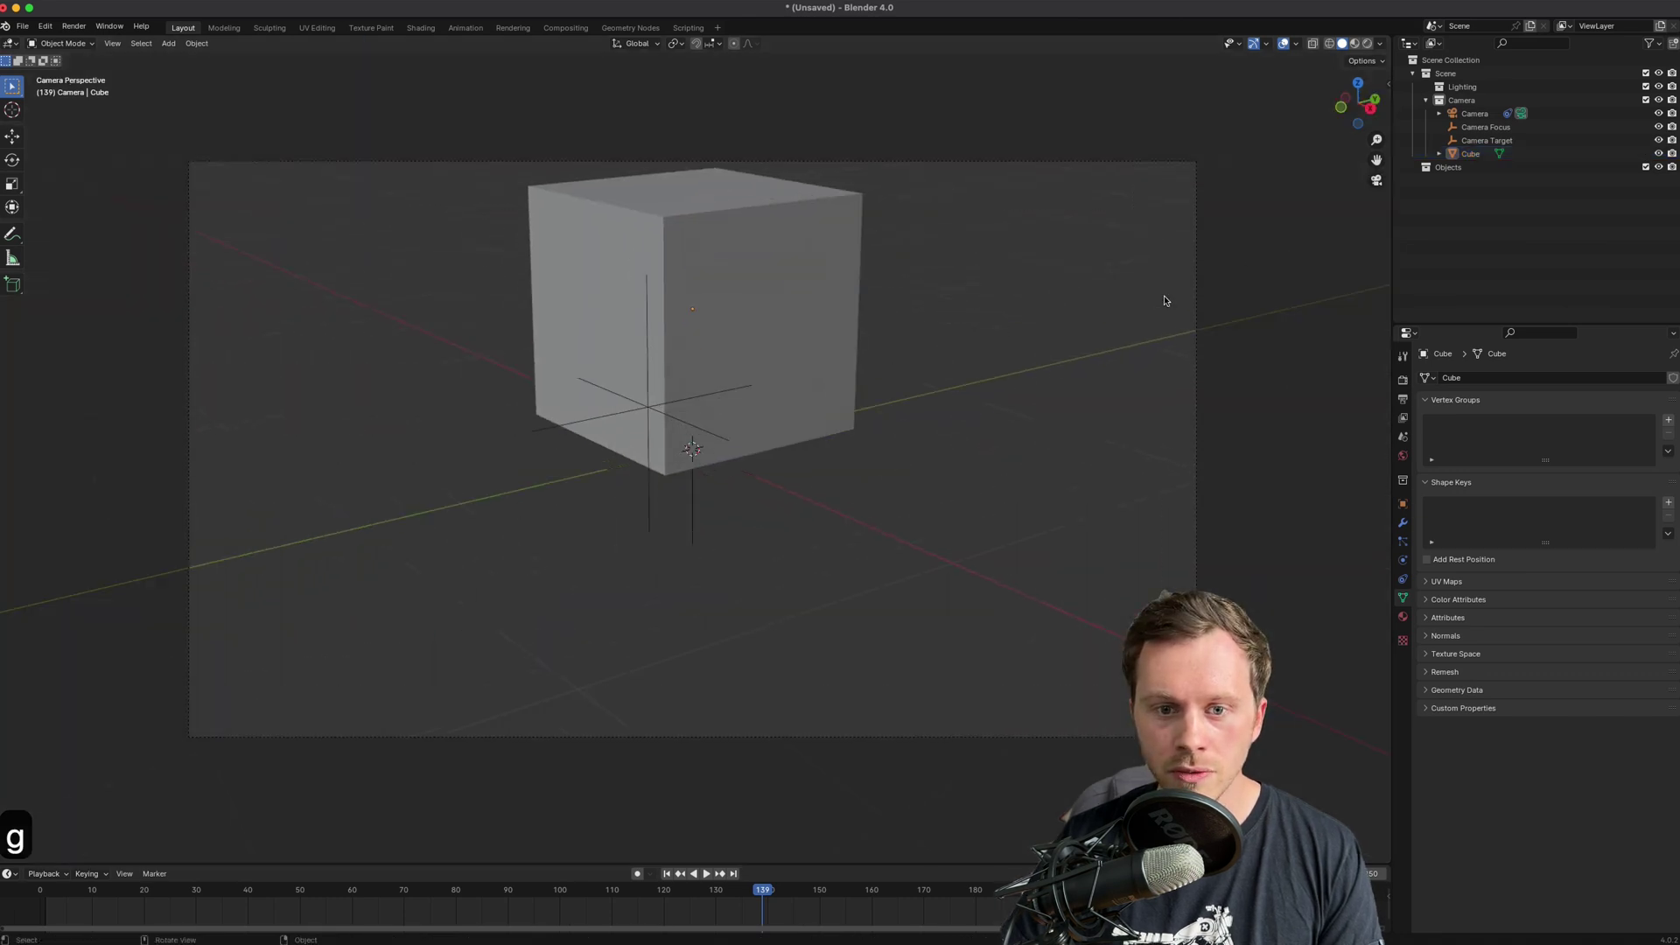
scroll(1211, 274, "up", 3, "shift")
left_click(1367, 44)
- Add an enlarged floor plane and a point light for testing
key("shift+a")
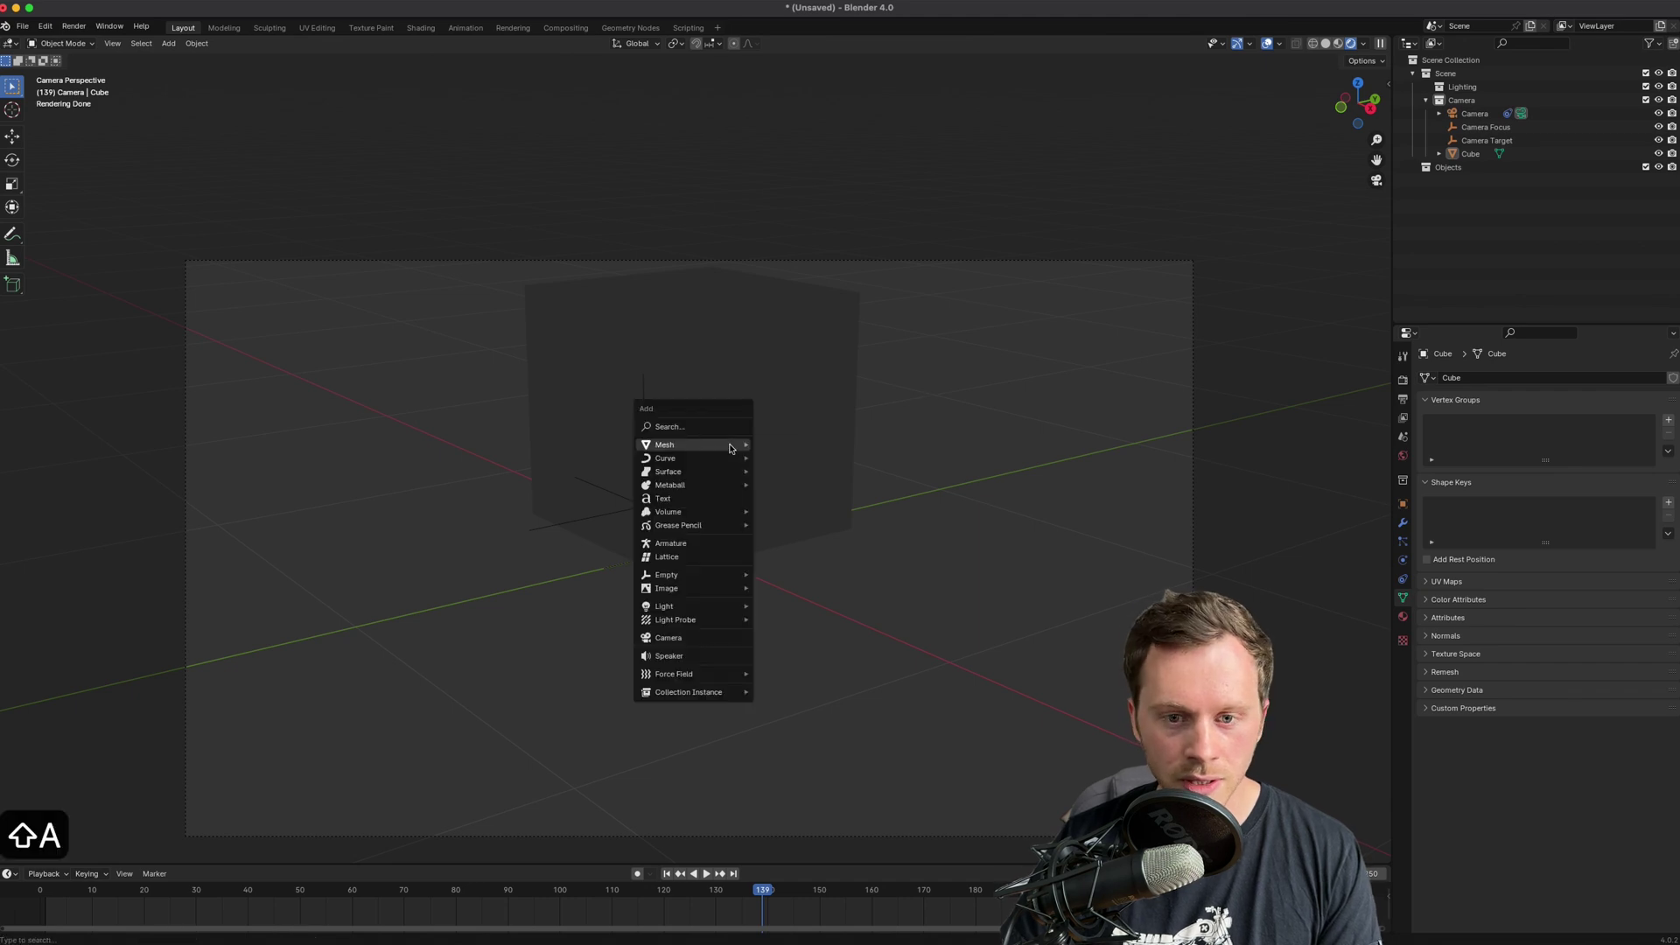
left_click(769, 438)
key("s")
left_click(1046, 552)
key("g")
key("z")
left_click(910, 428)
key("shift+a")
mouse_move(840, 586)
left_click(971, 588)
key("g")
left_click(694, 400)
- Set the camera's F-Stop to 0.1 for shallow focus
scroll(723, 349, "up", 2)
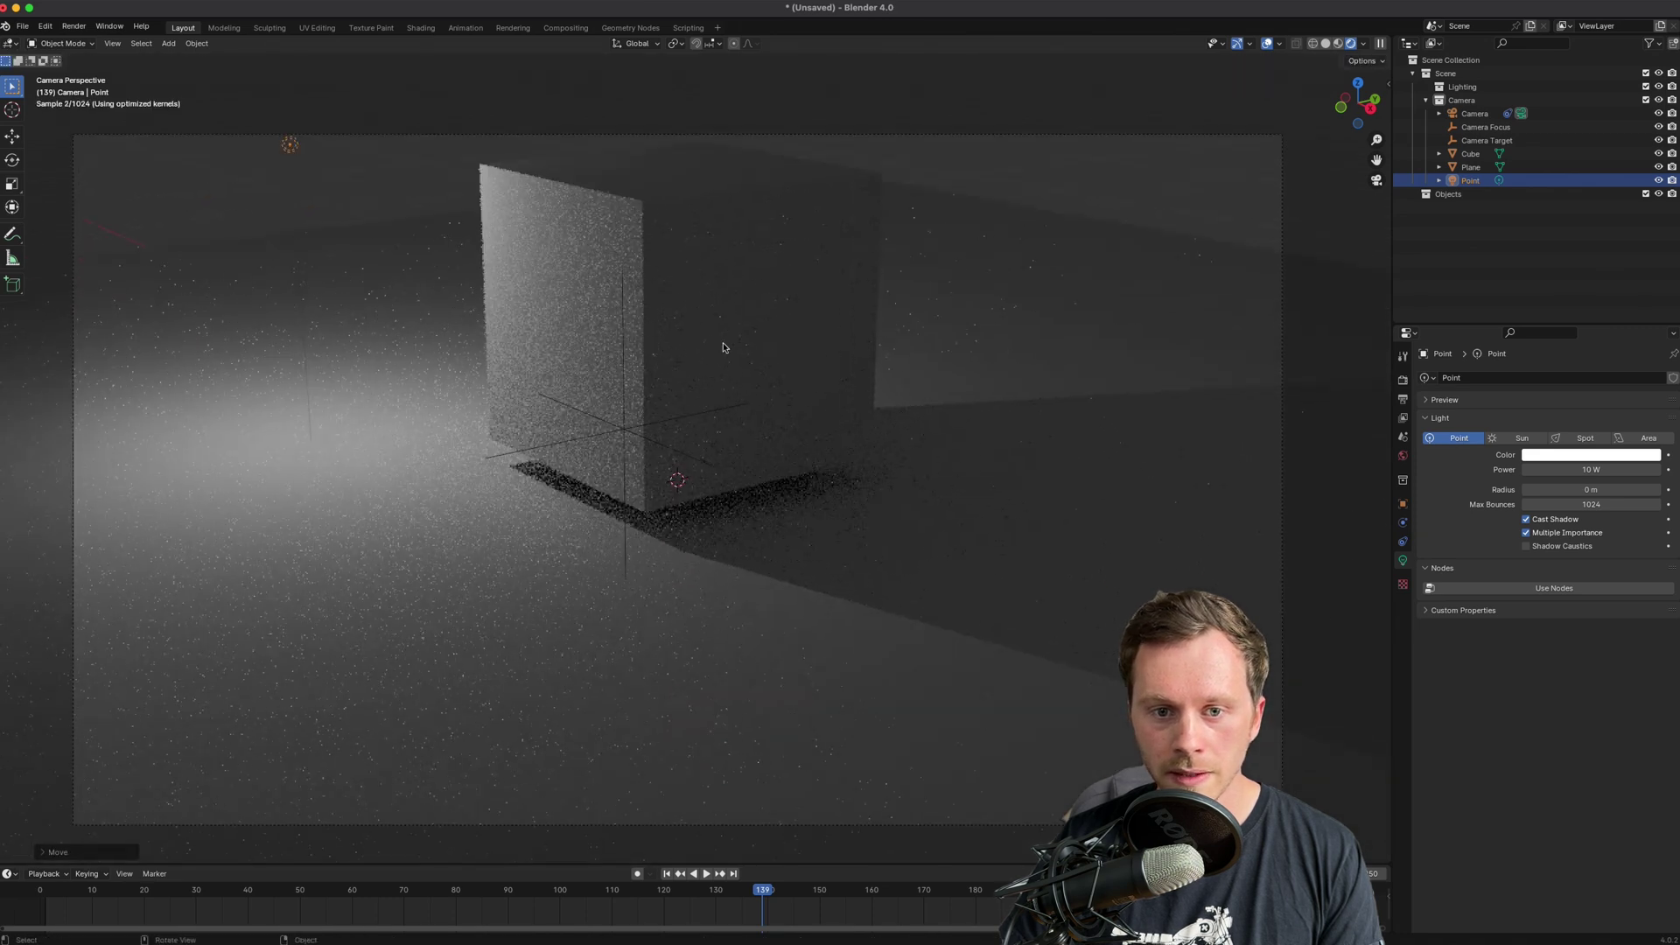
left_click(1485, 127)
left_click(1463, 115)
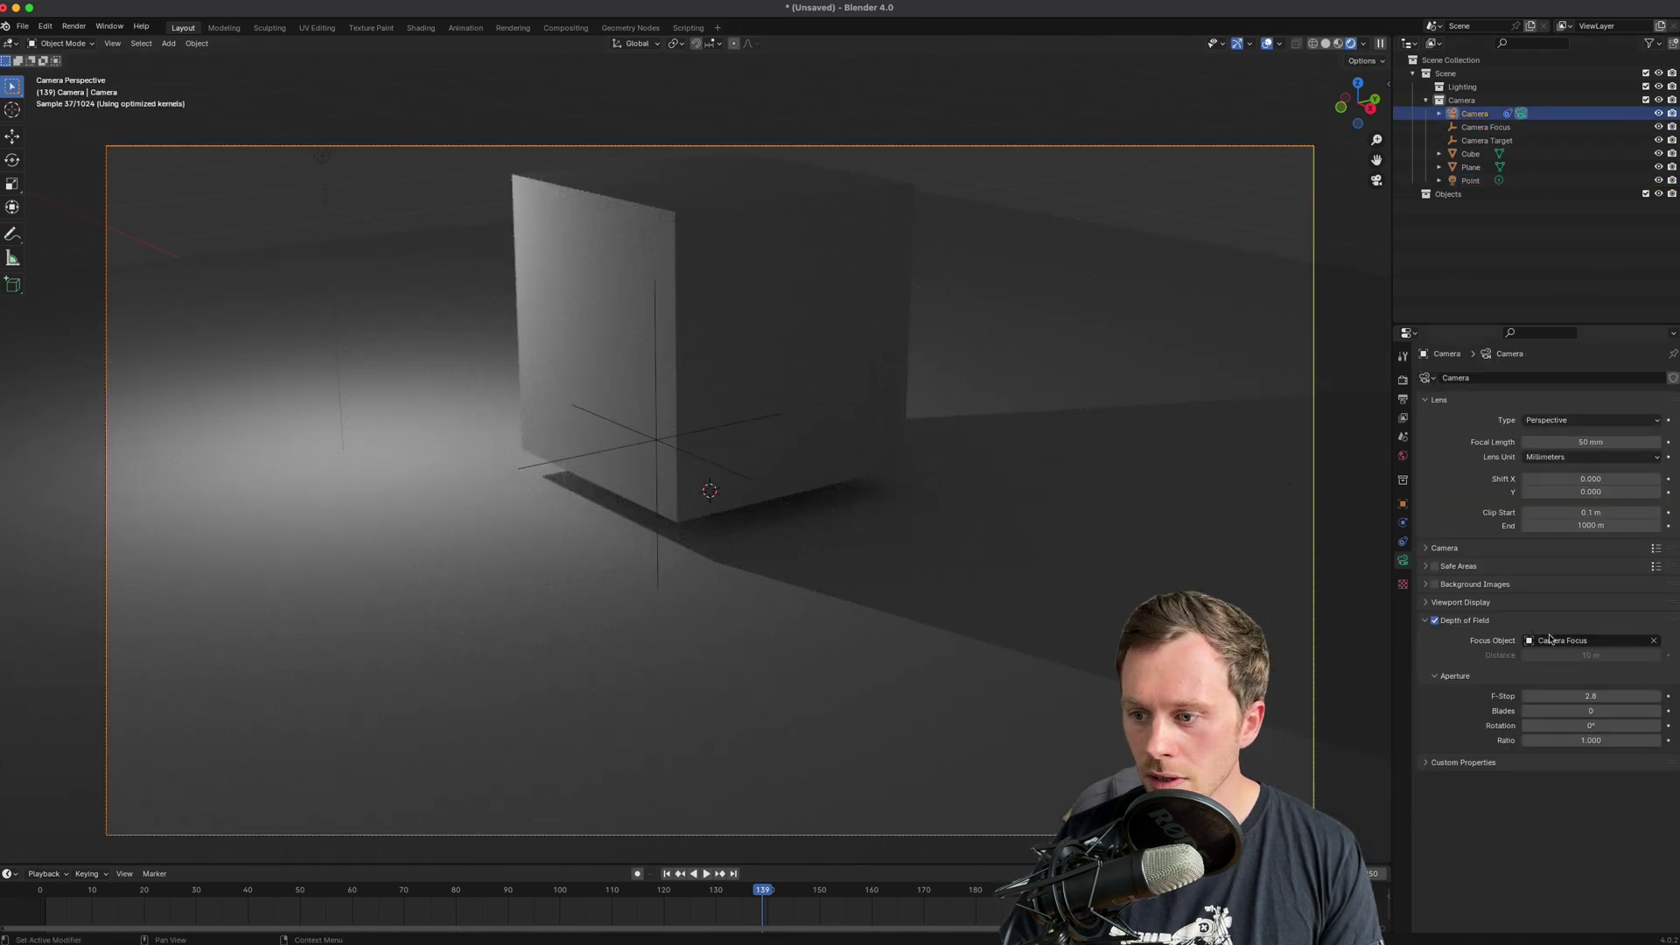
left_click_drag(1608, 690, 1531, 693)
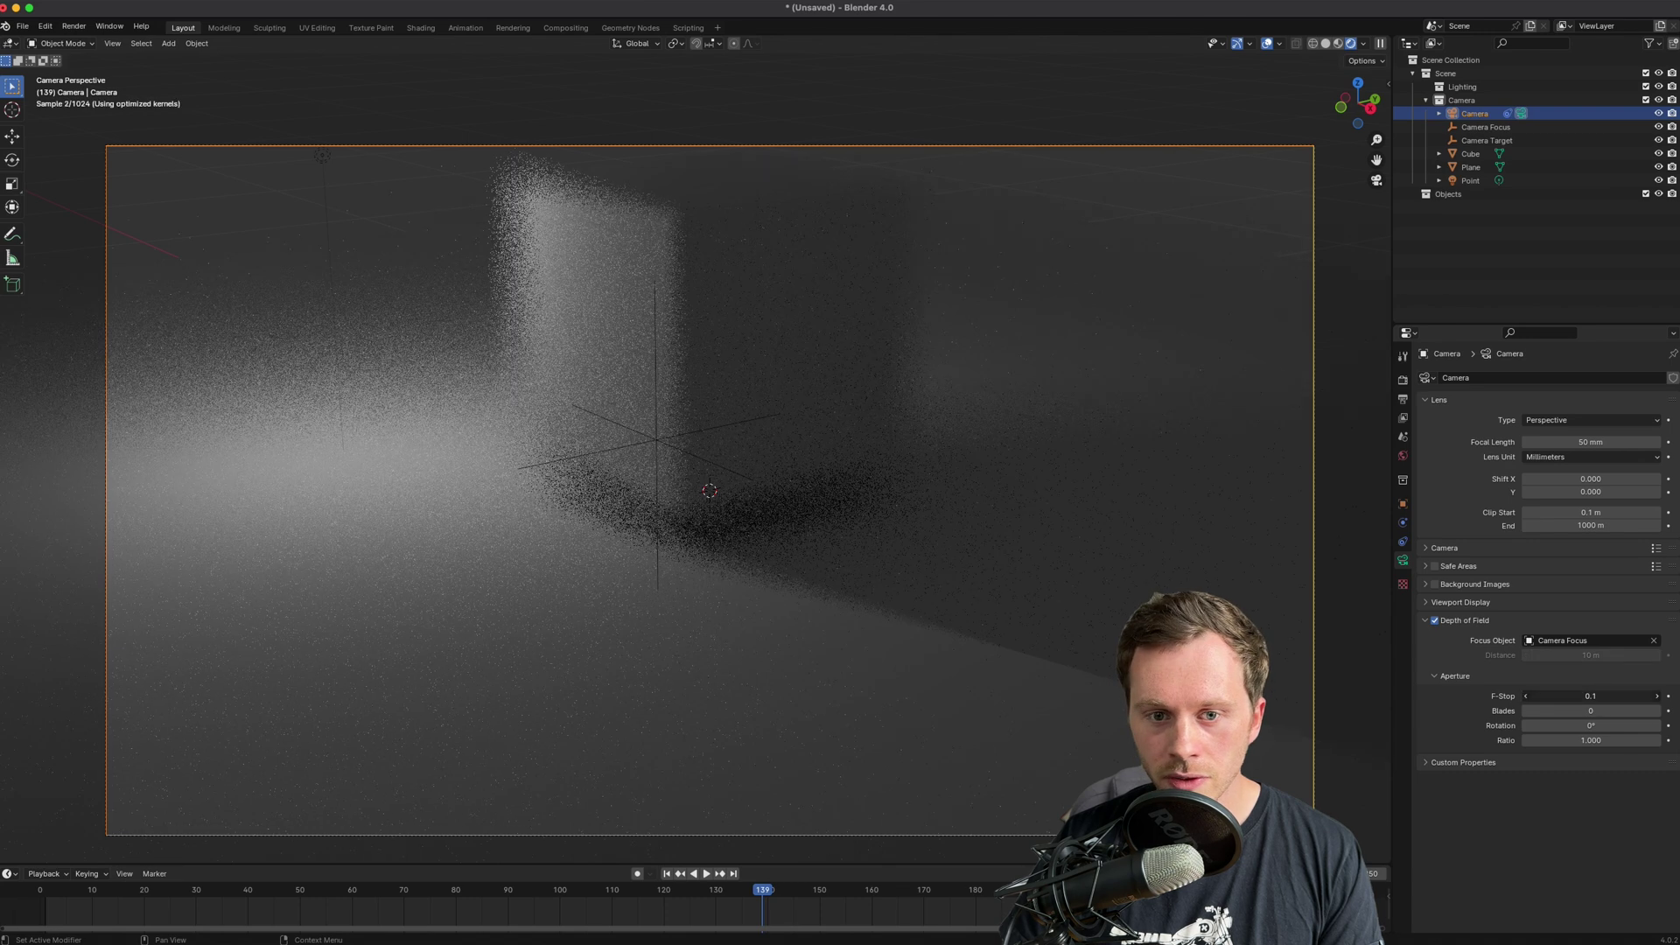
- Move Camera Focus along the ground plane to the cube's edge and check the camera view
left_click(669, 429)
left_click(1496, 127)
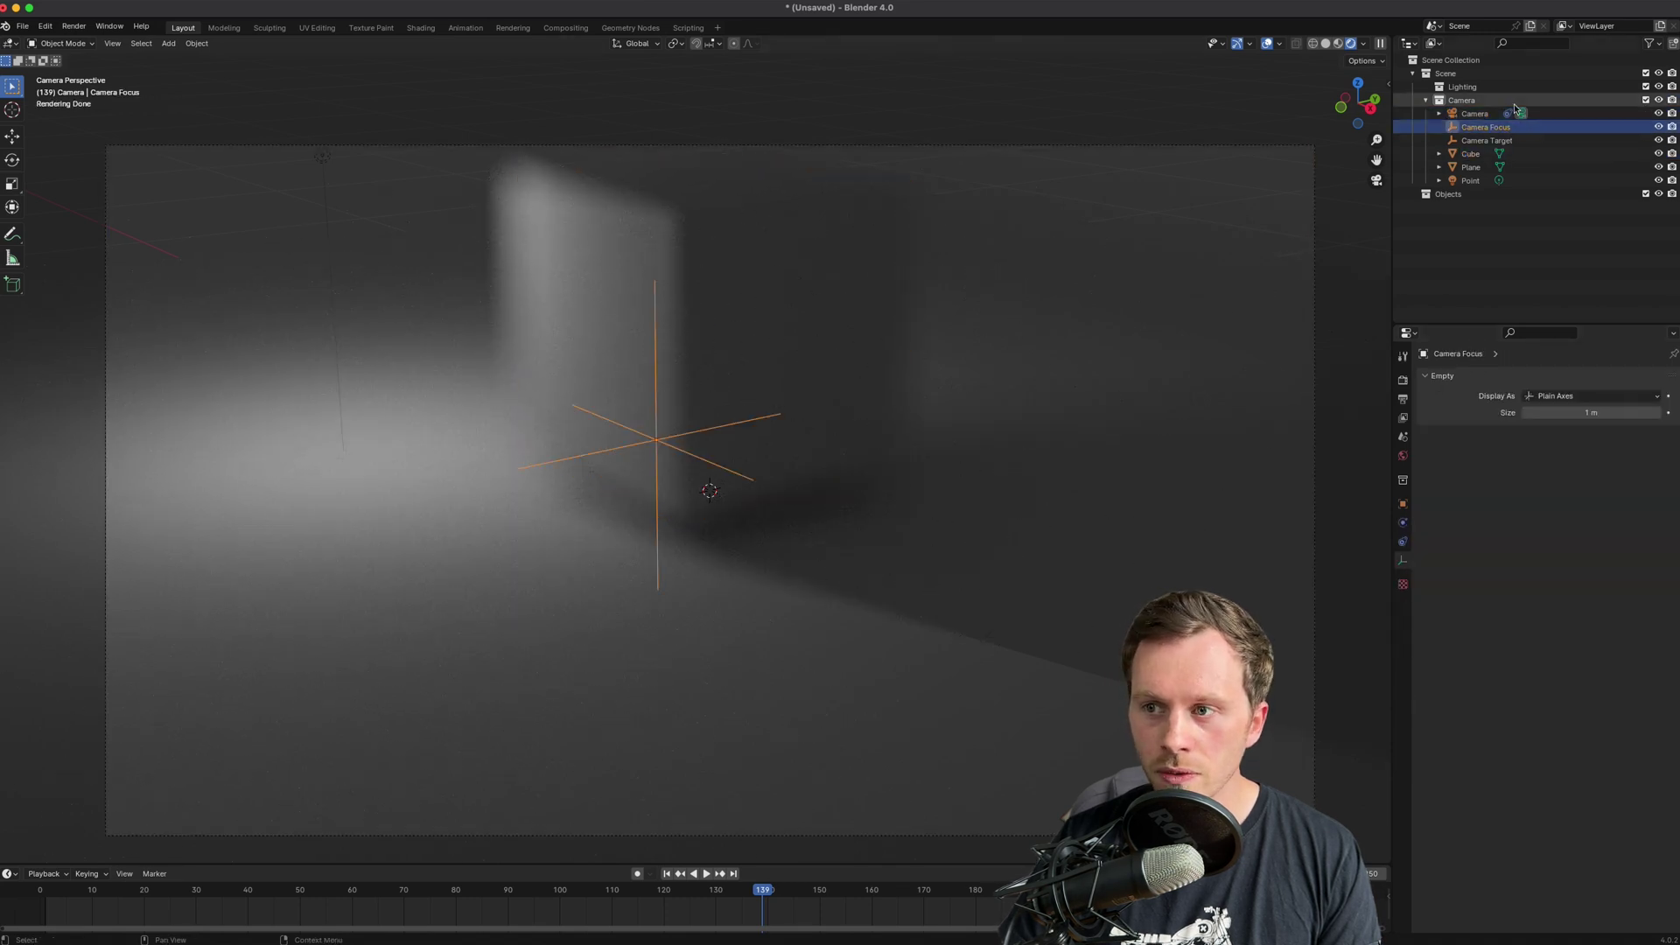
key("g")
key("shift+z")
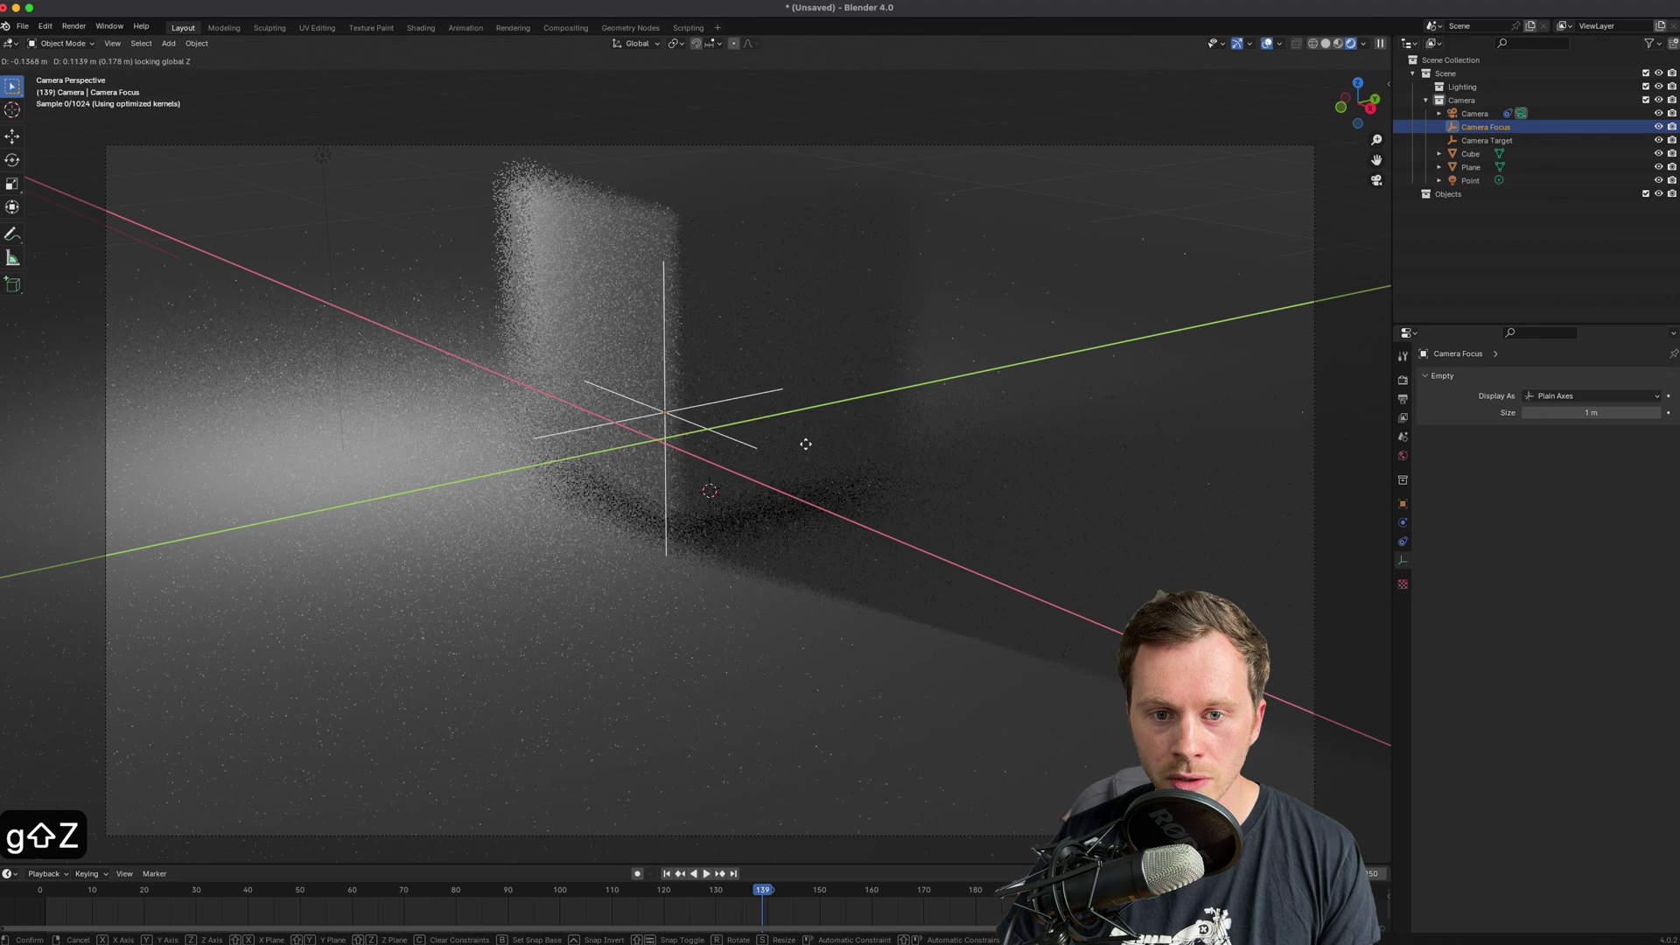
left_click(814, 408)
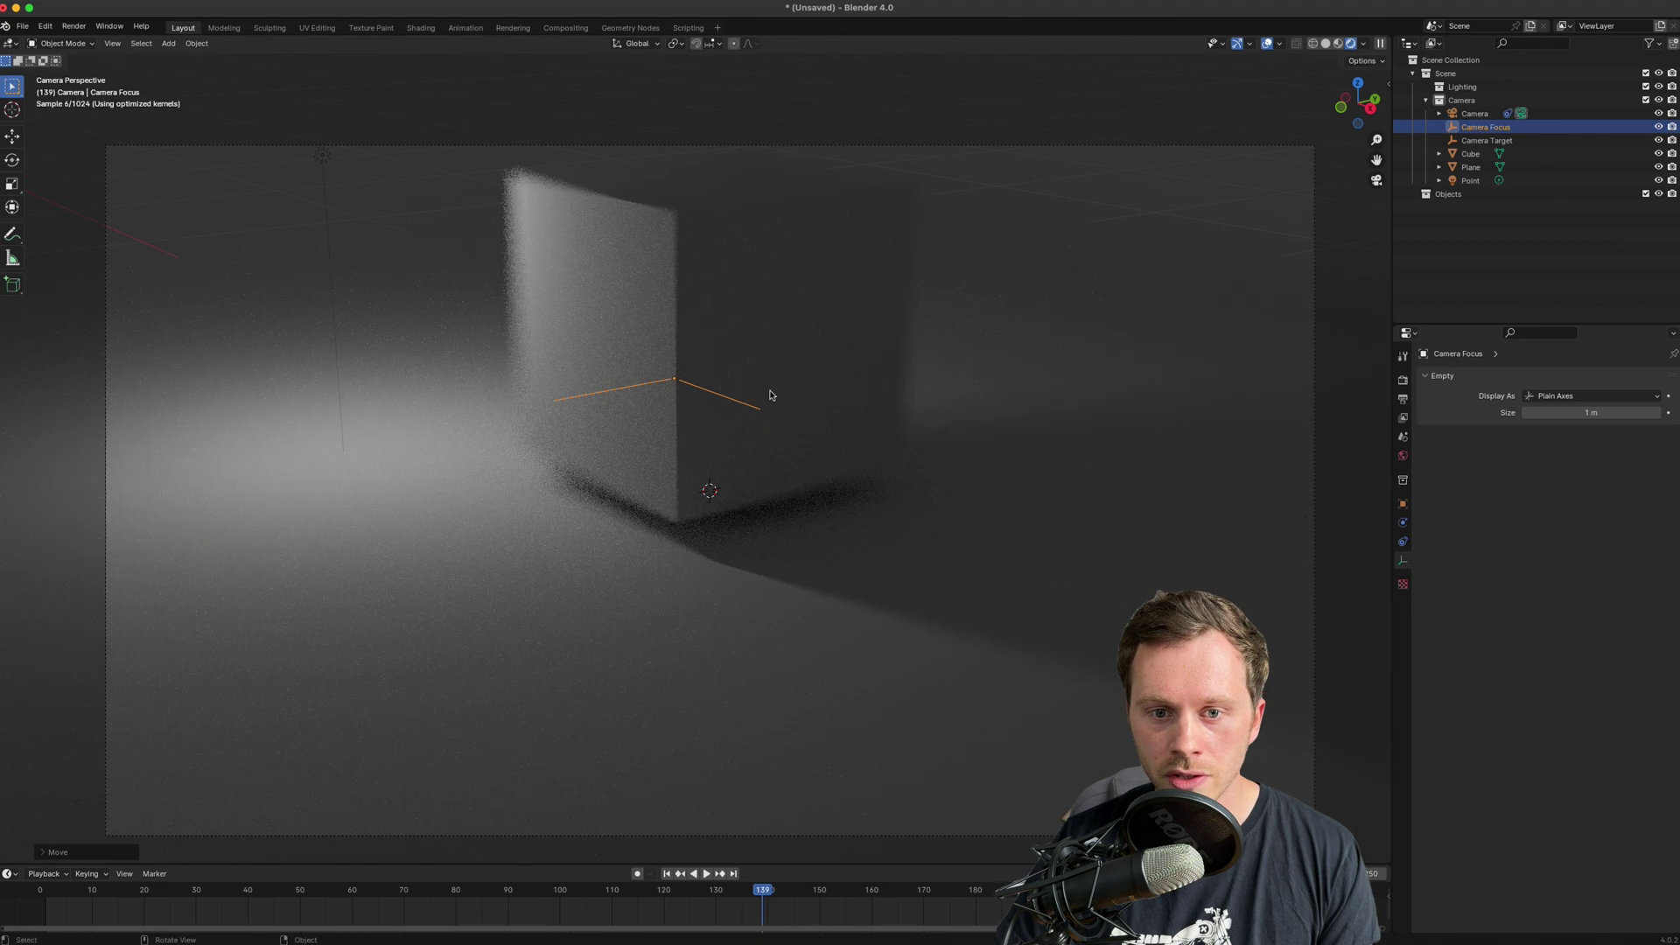
middle_click_drag(688, 367, 862, 416)
key("g")
key("shift+z")
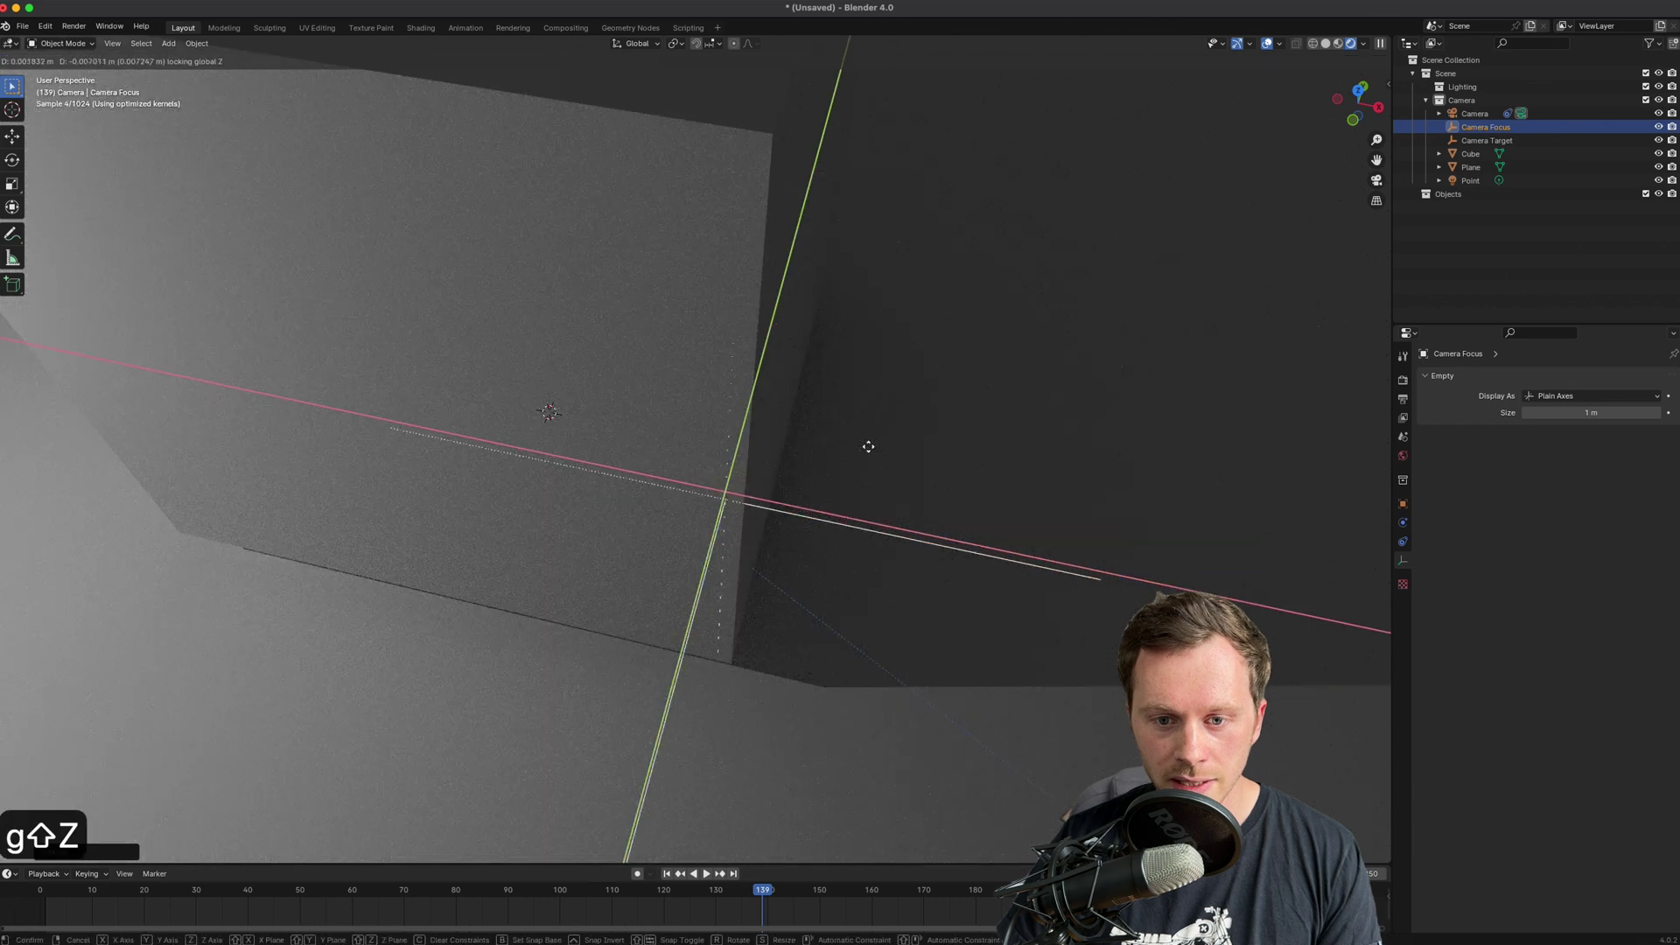
left_click(878, 463)
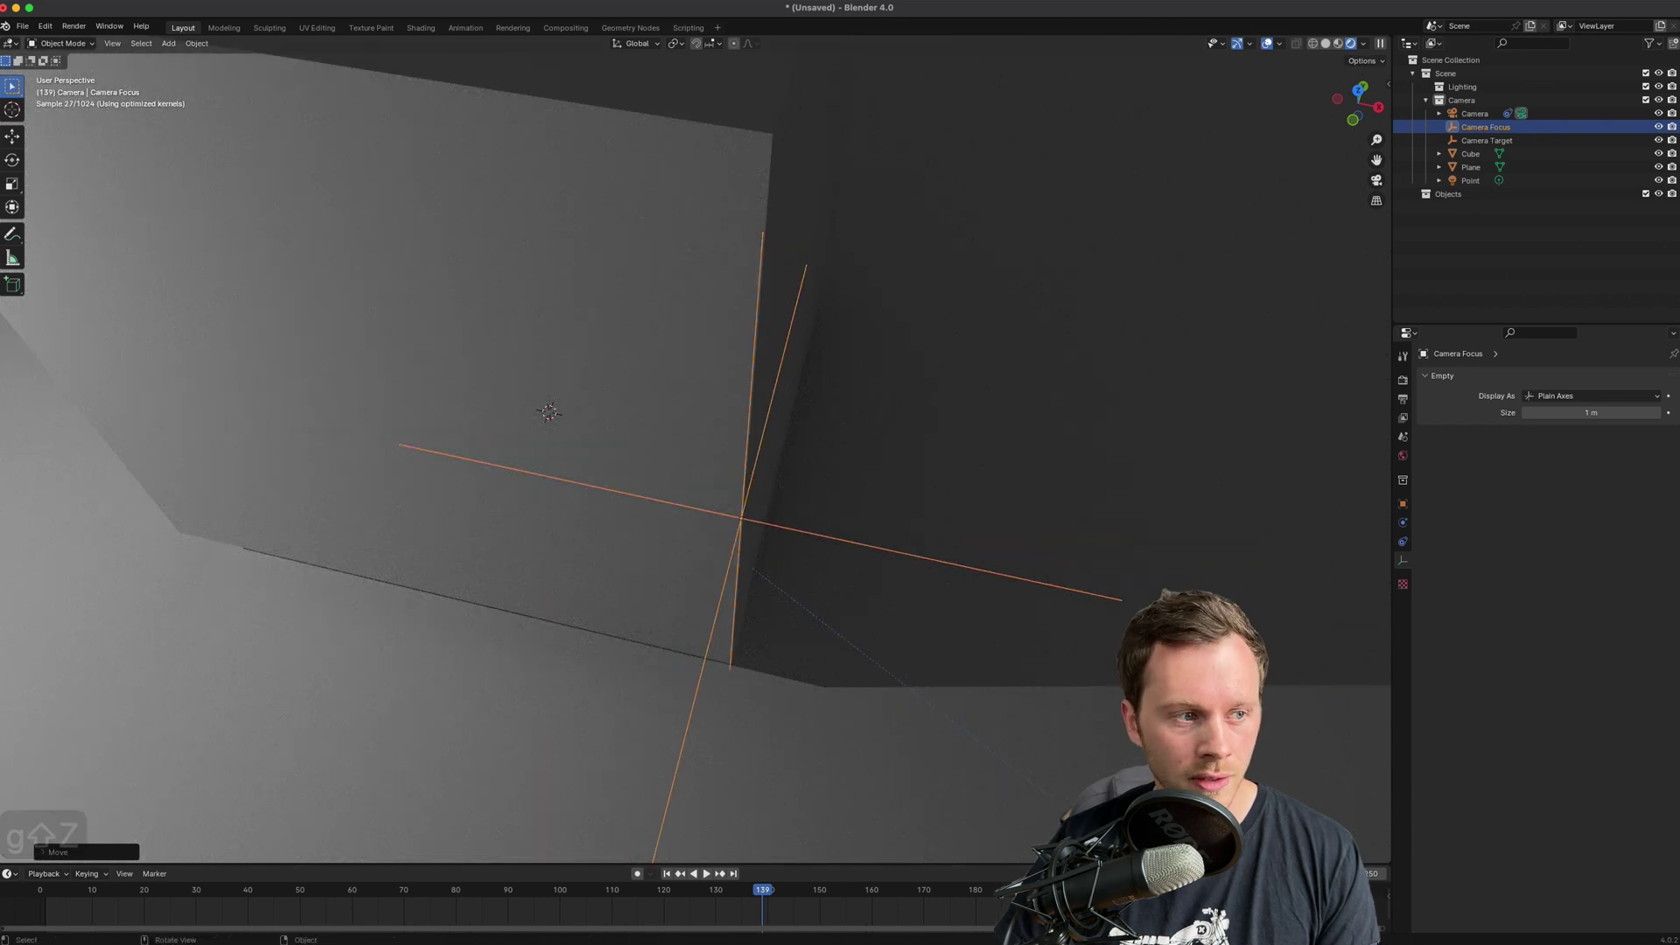
key("KP_0")
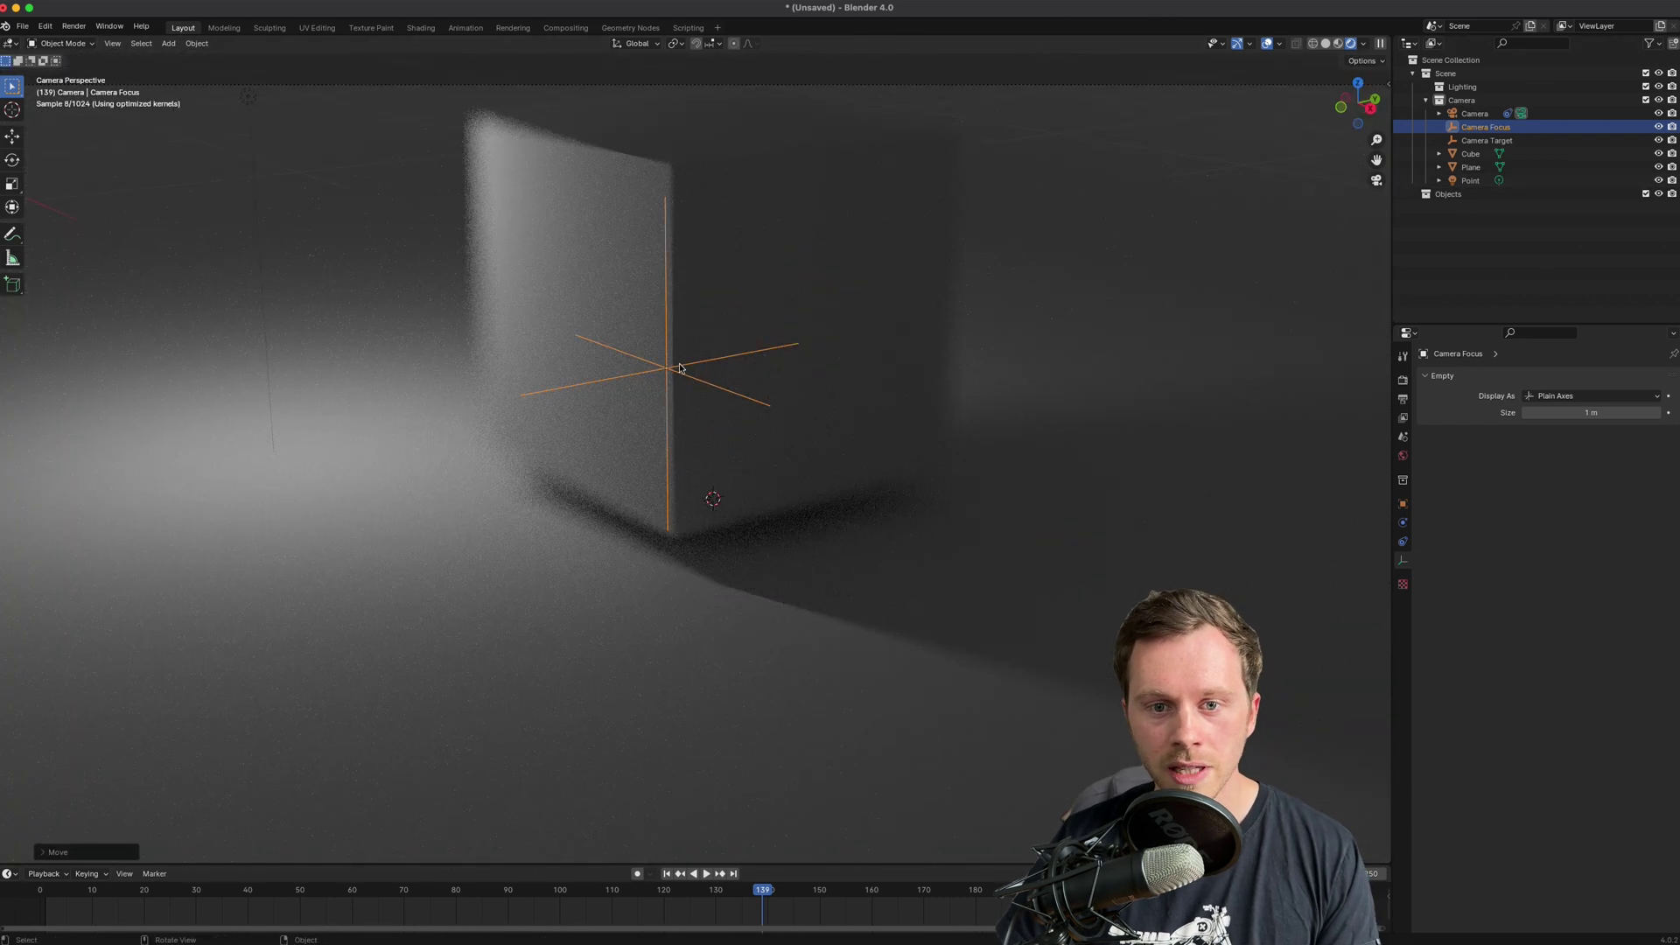
- Delete the test Cube, floor Plane and Point light
left_click(954, 369)
left_click(976, 383)
scroll(1020, 356, "down", 3)
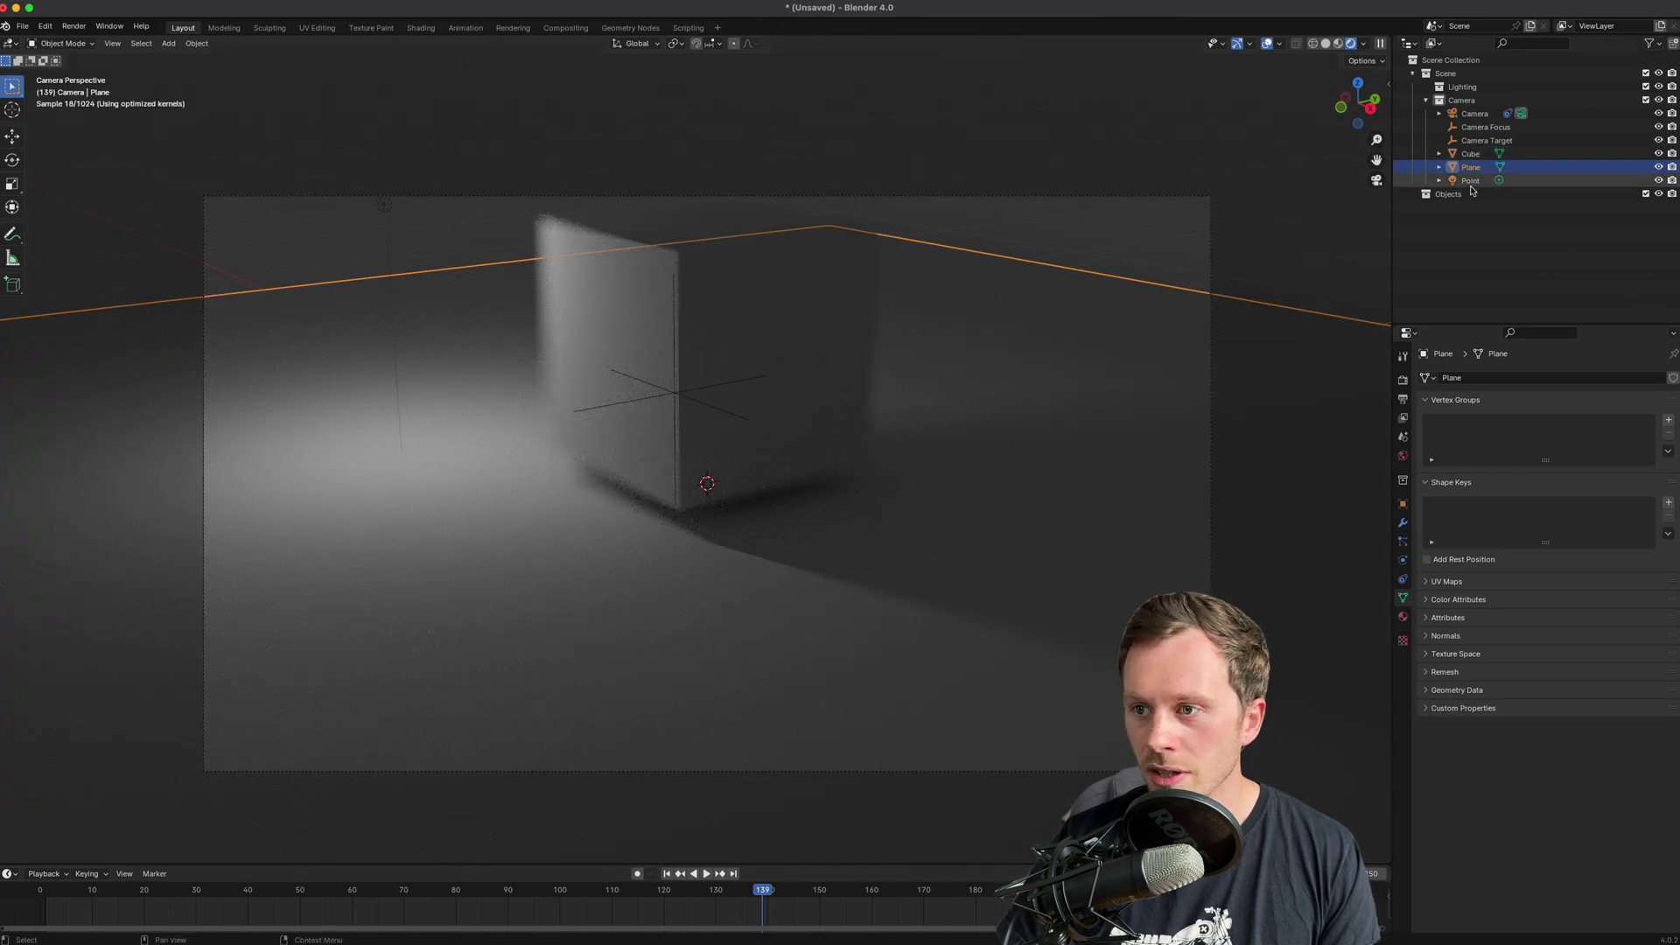
middle_click_drag(982, 360, 586, 355)
left_click(586, 356)
key("x")
left_click(589, 353)
left_click(584, 395)
key("x")
left_click(585, 386)
- Select the Camera and Camera Focus in the outliner and collapse the Camera's children
left_click(1474, 113)
left_click(1485, 127)
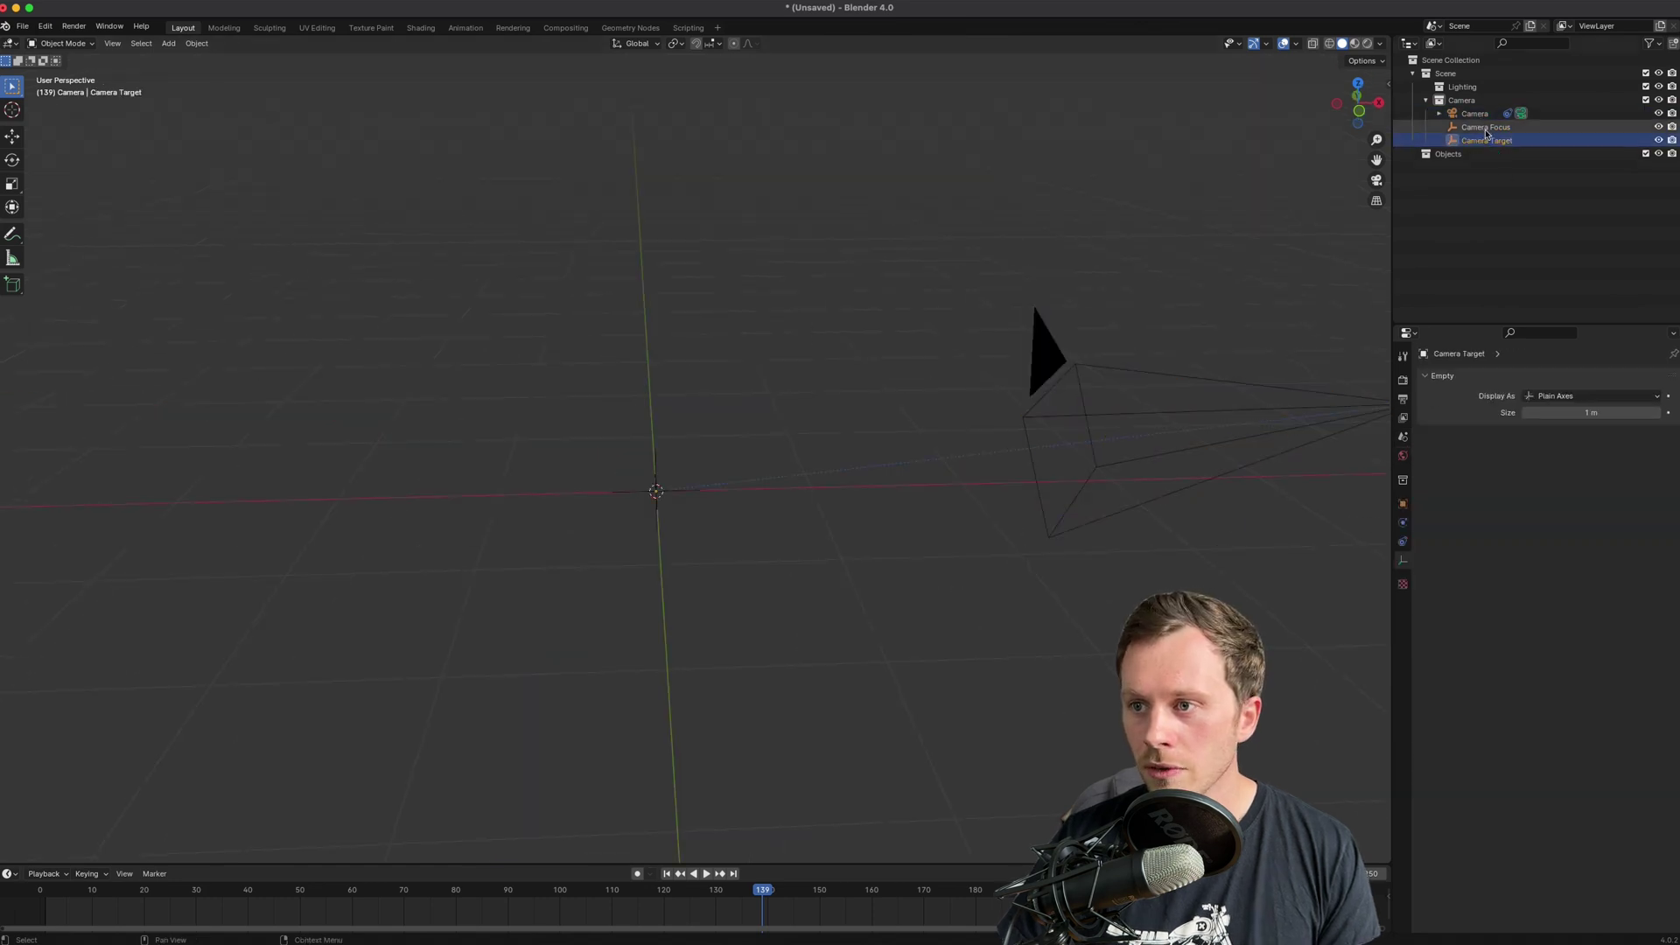
left_click(1439, 114)
left_click(1439, 114)
middle_click_drag(1032, 367, 717, 346)
- Add a Bezier curve and snap the 3D cursor to its left control point
key("shift+a")
mouse_move(735, 220)
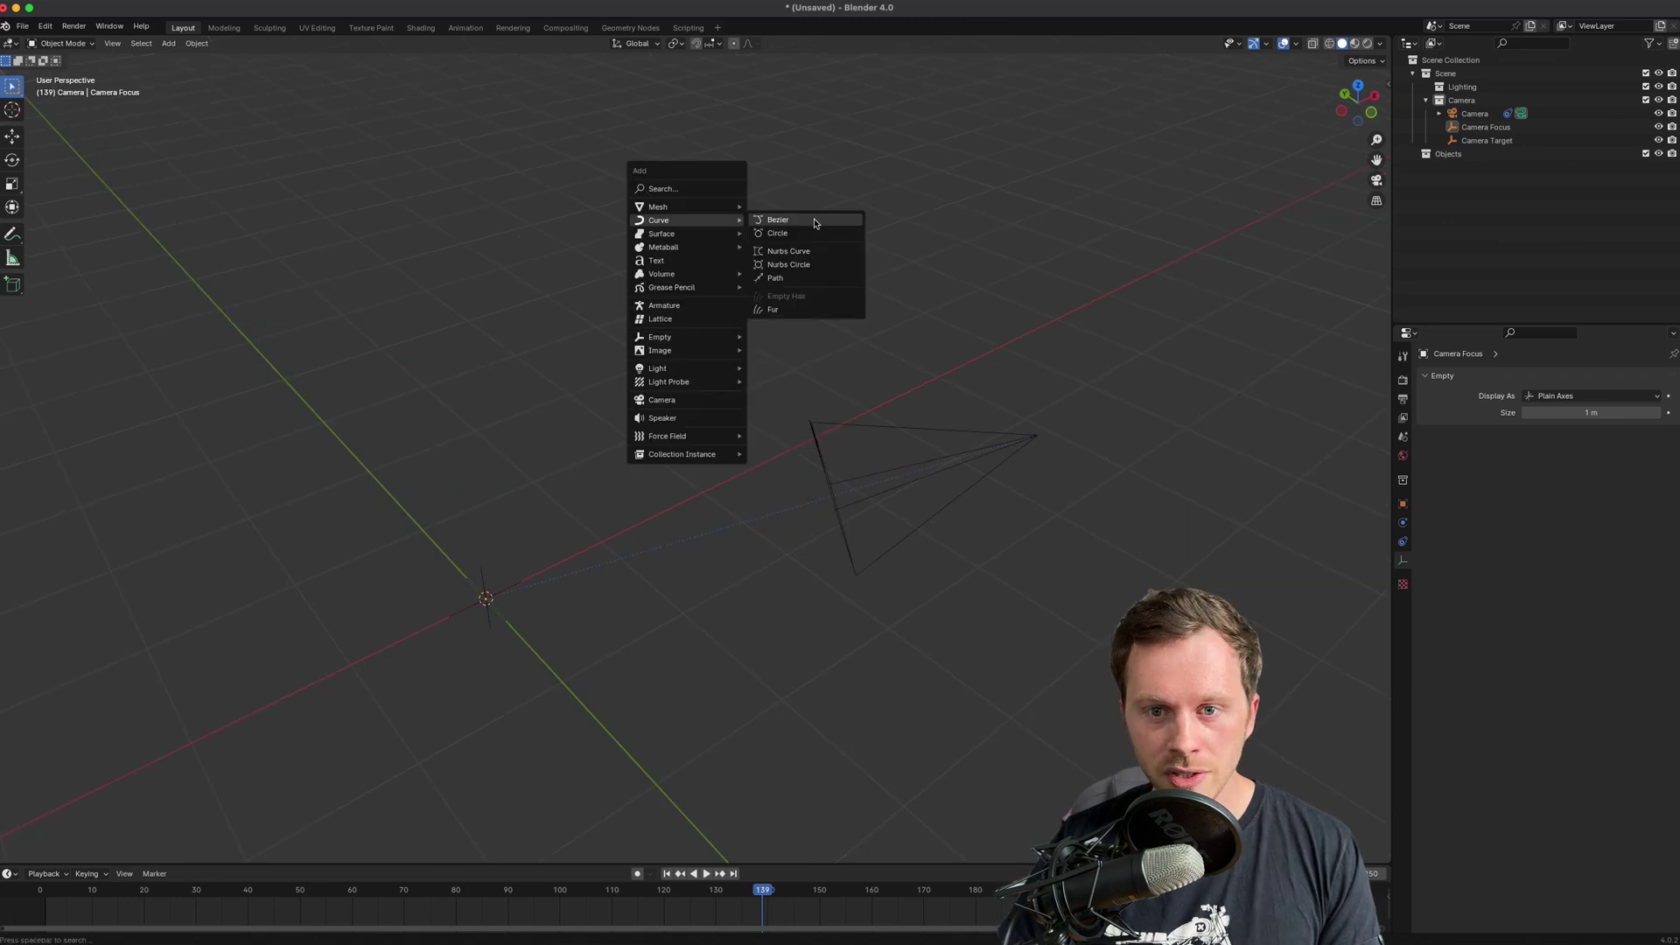
left_click(814, 223)
middle_click_drag(761, 349, 738, 501)
key("Tab")
left_click_drag(403, 544, 466, 581)
middle_click_drag(480, 552, 465, 499)
key("shift+s")
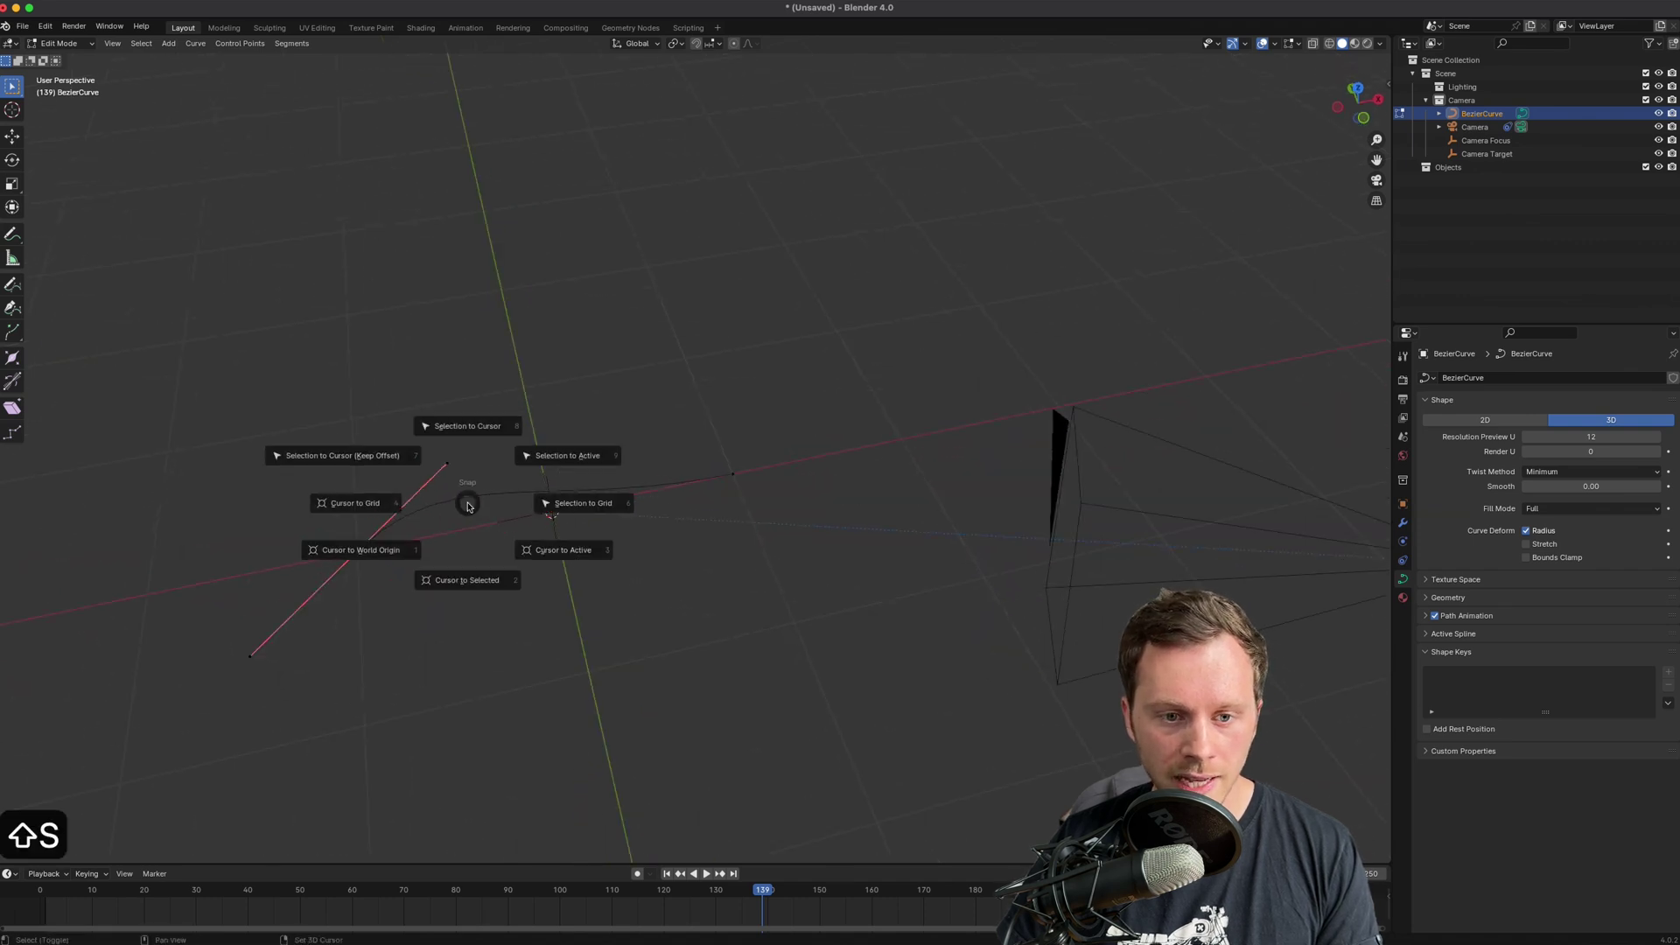
left_click(474, 575)
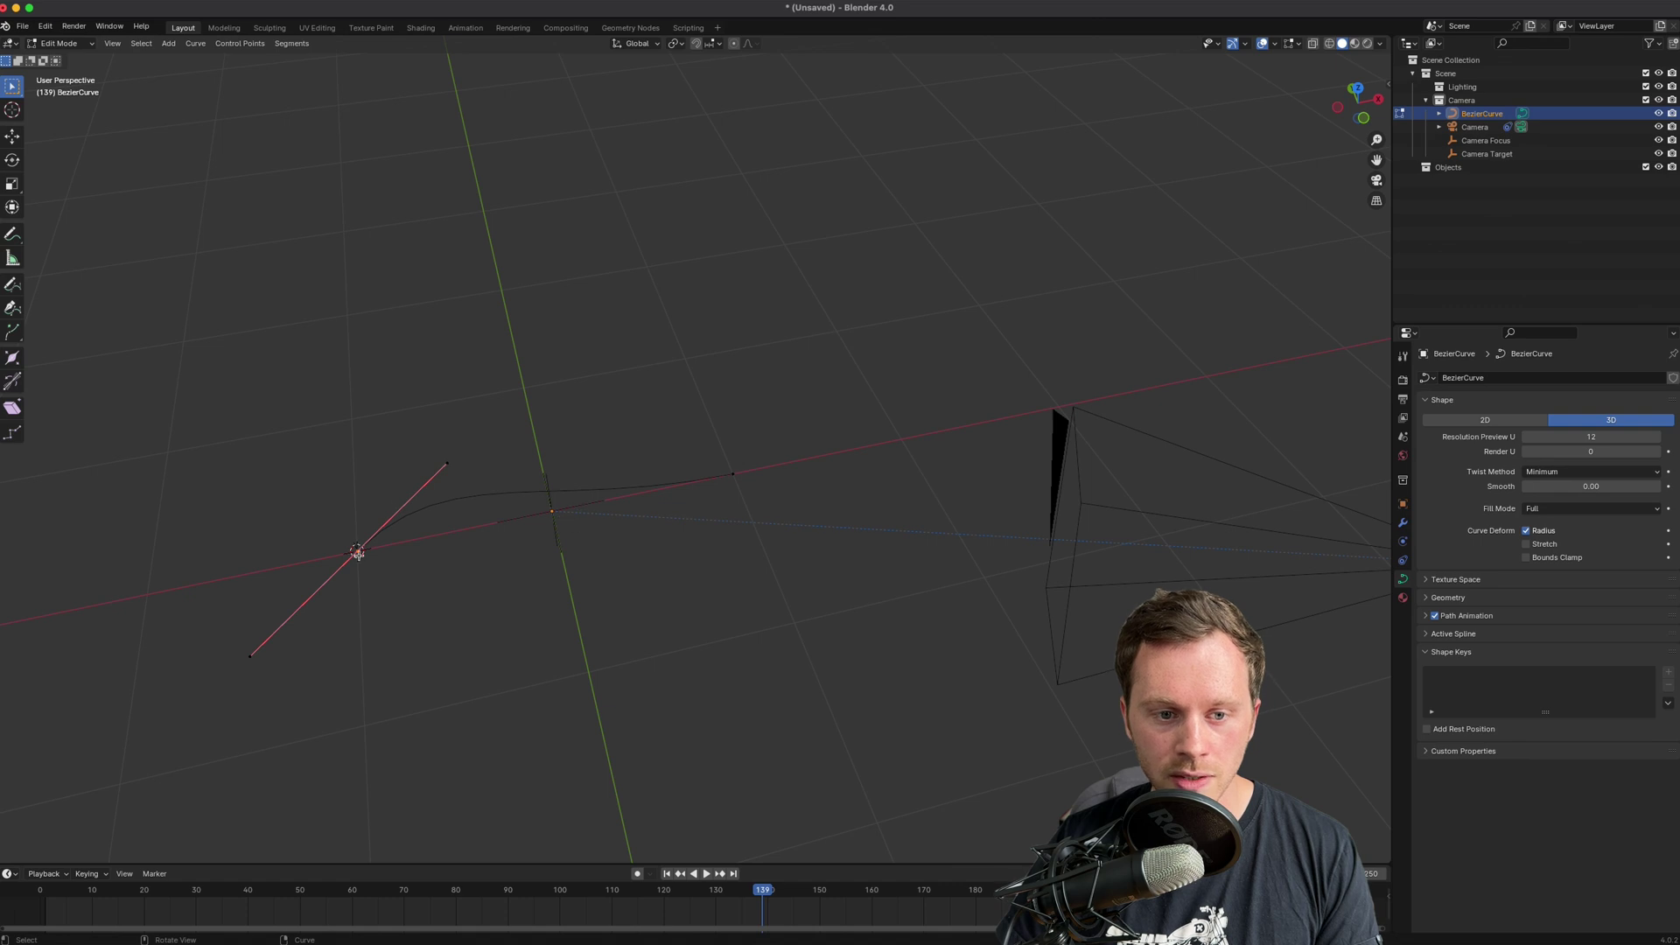
middle_click_drag(367, 544, 469, 479)
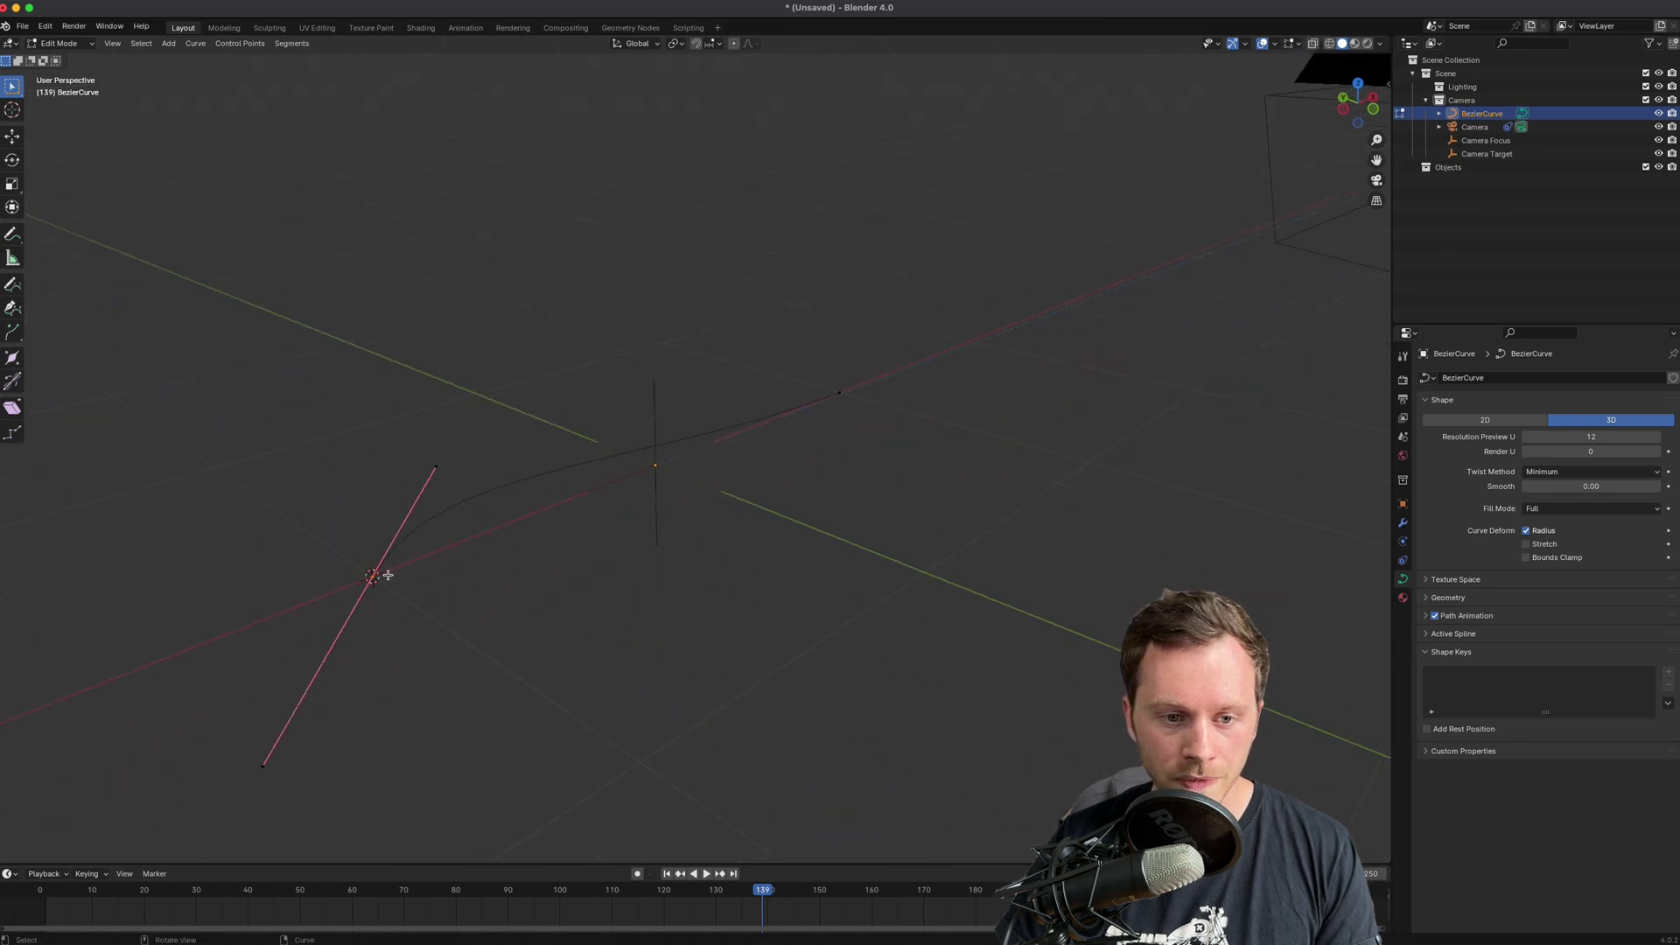
scroll(516, 498, "down", 4)
key("shift+s")
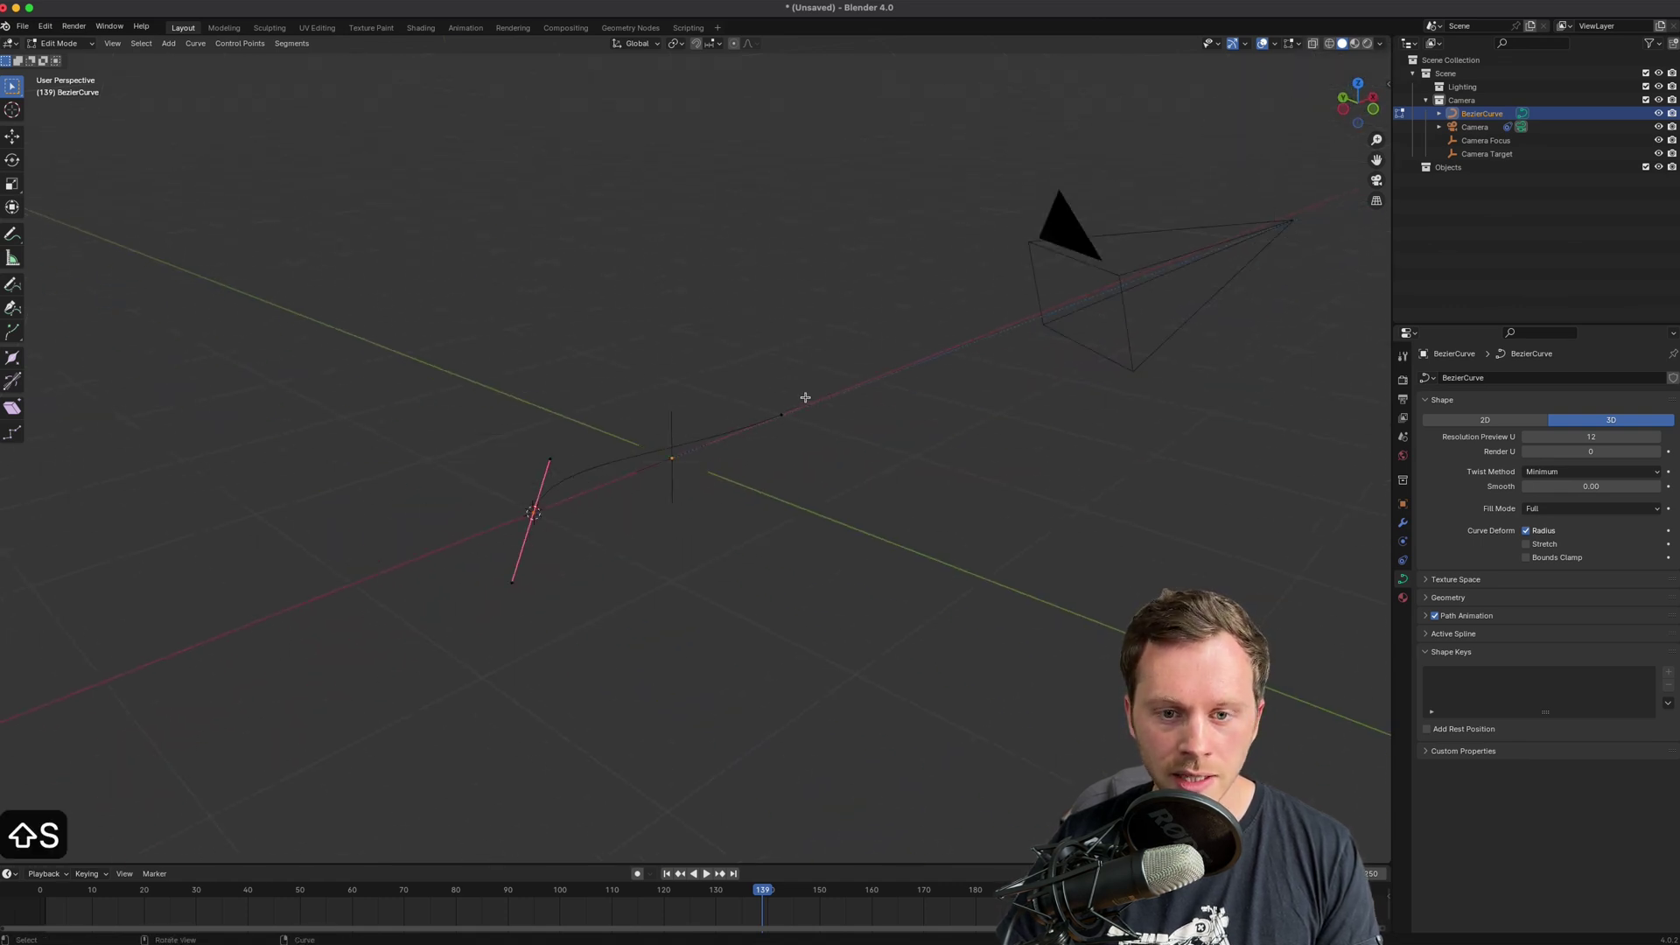
- Snap the camera onto the 3D cursor at the curve's start point
key("Tab")
middle_click_drag(904, 379, 1041, 356)
left_click(1233, 287)
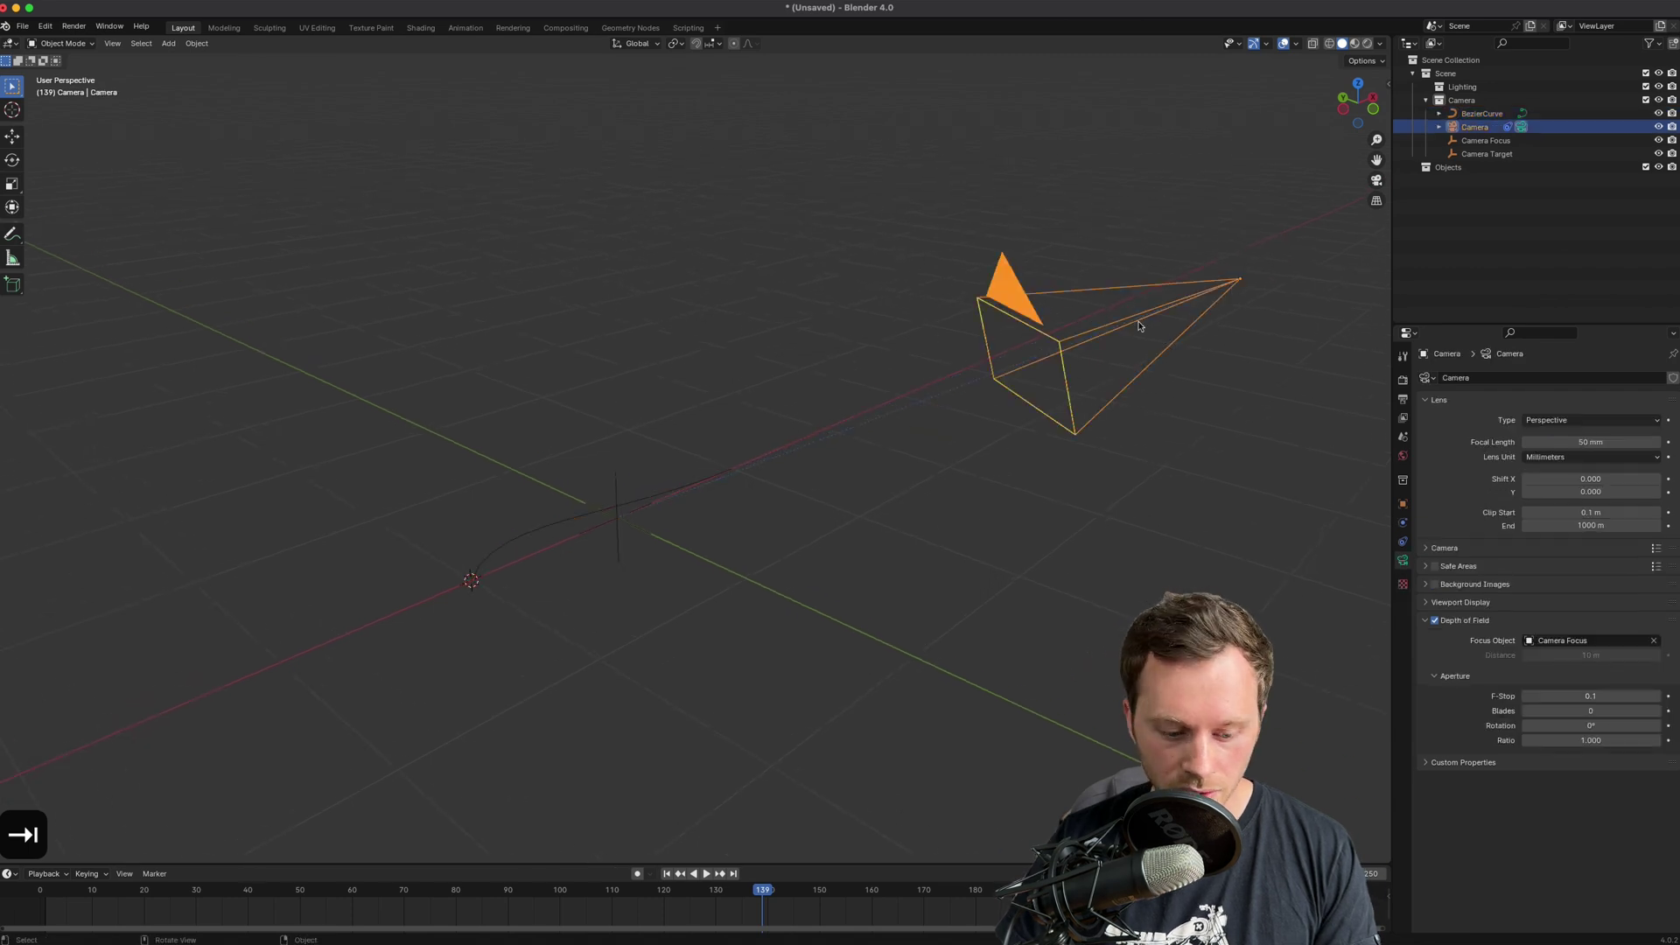
key("shift+s")
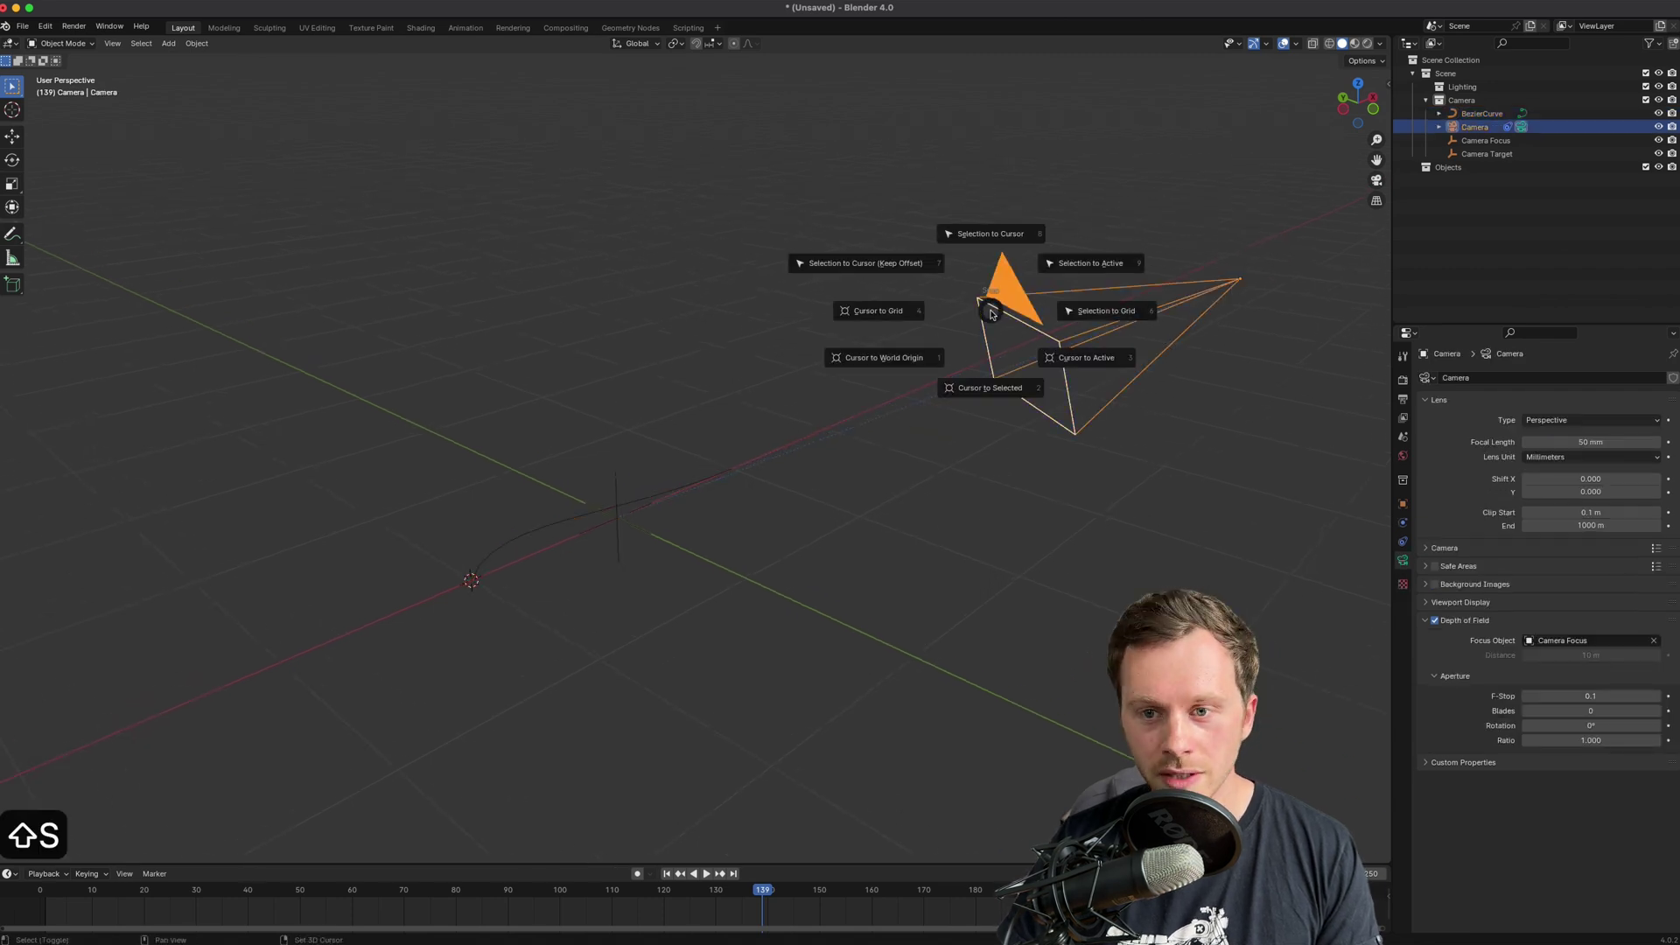
left_click(1000, 237)
middle_click_drag(1000, 237, 664, 517)
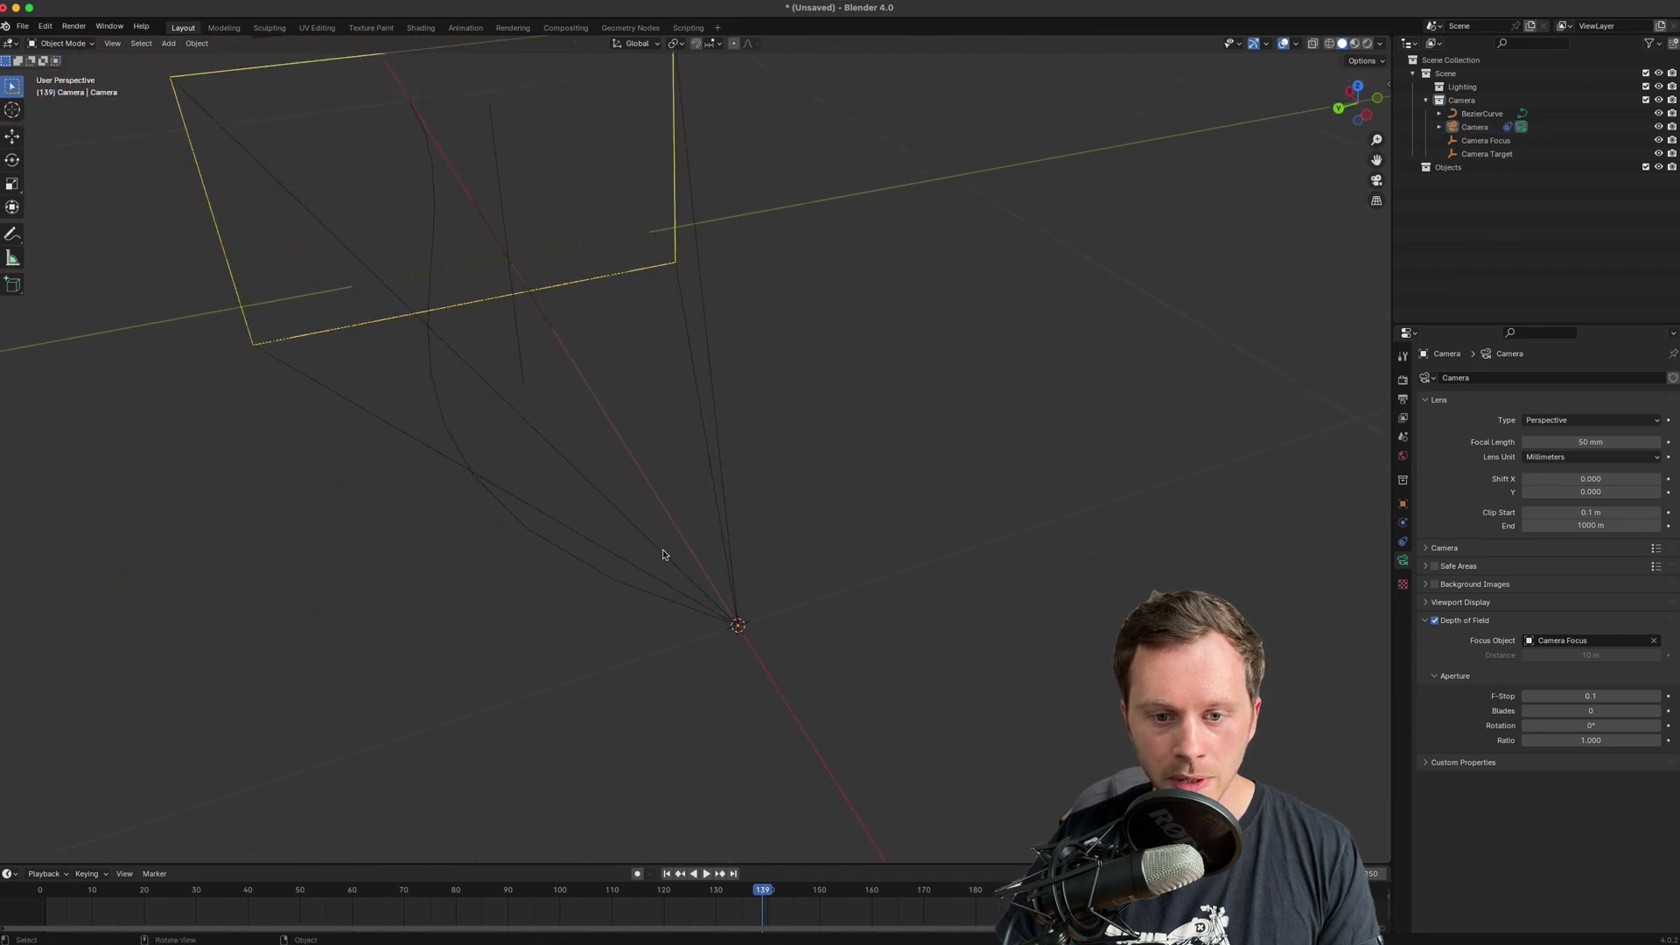
- Parent the camera to the BezierCurve with Follow Path
left_click(622, 584, "shift")
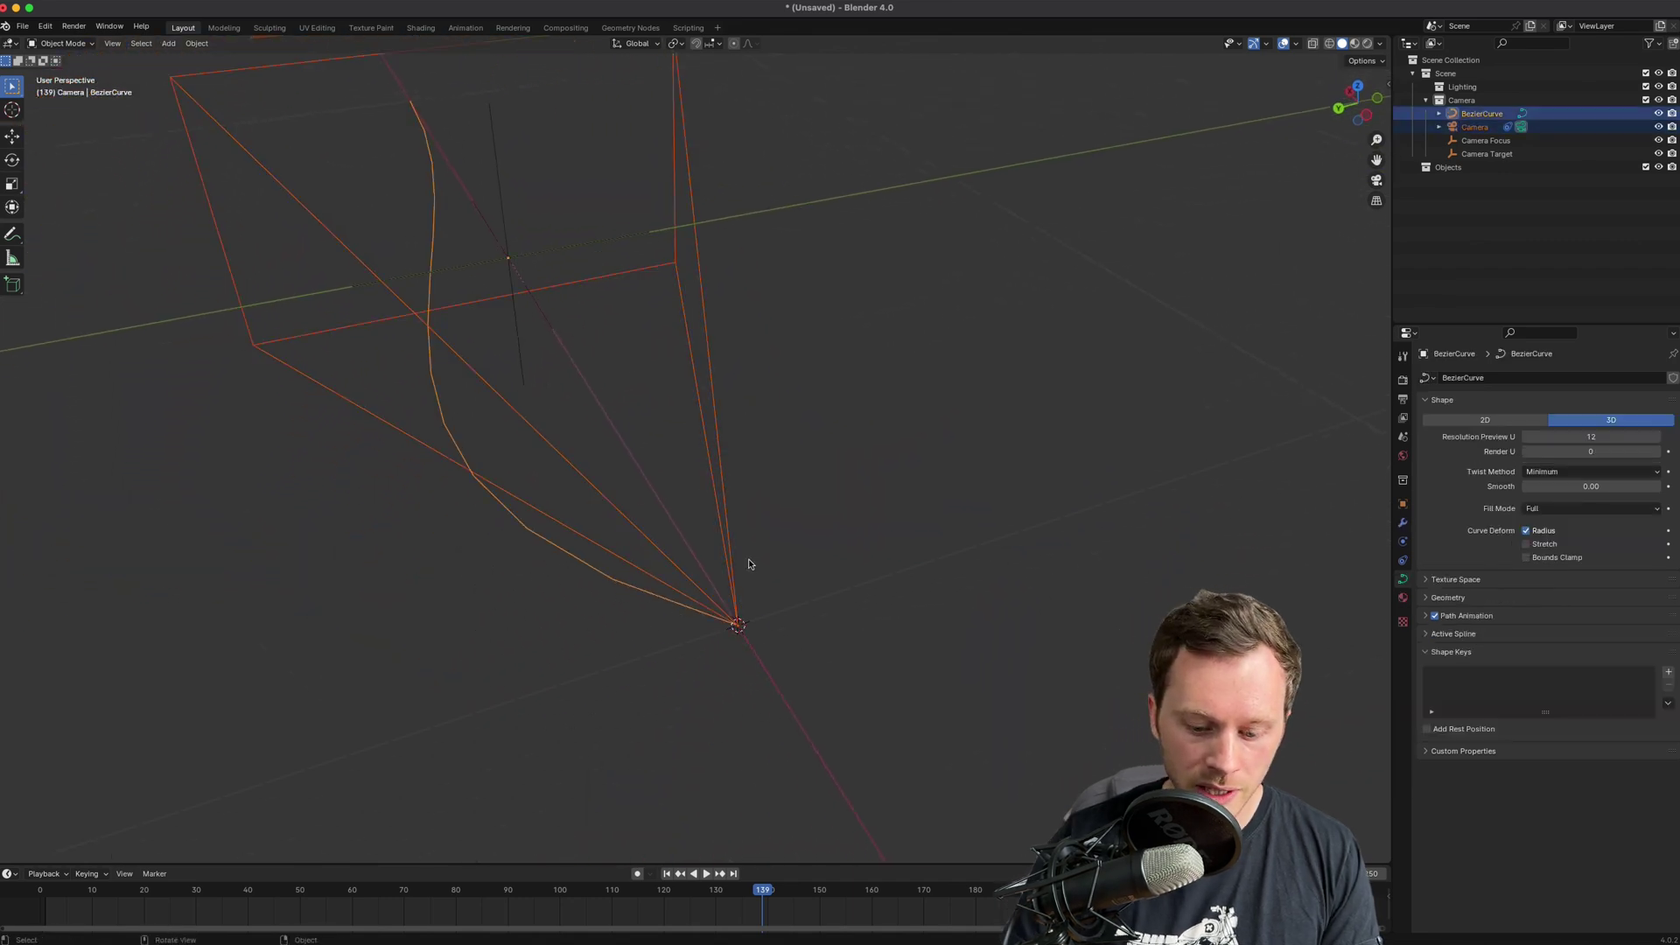
key("ctrl+p")
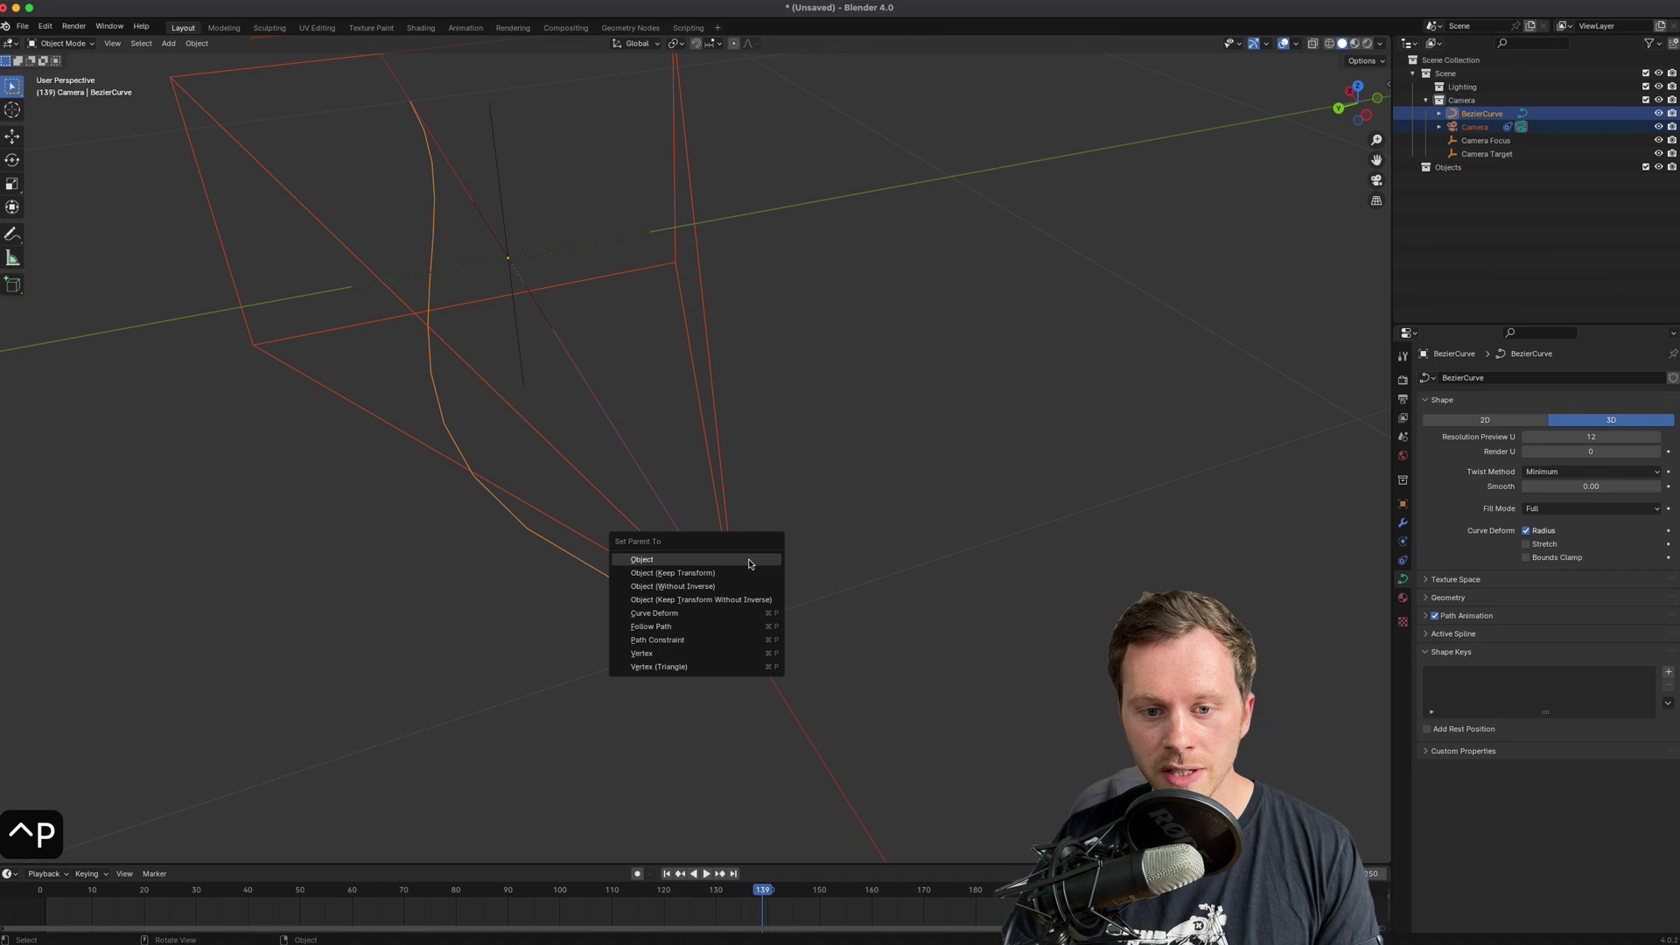
left_click(699, 626)
middle_click_drag(811, 555, 1200, 306)
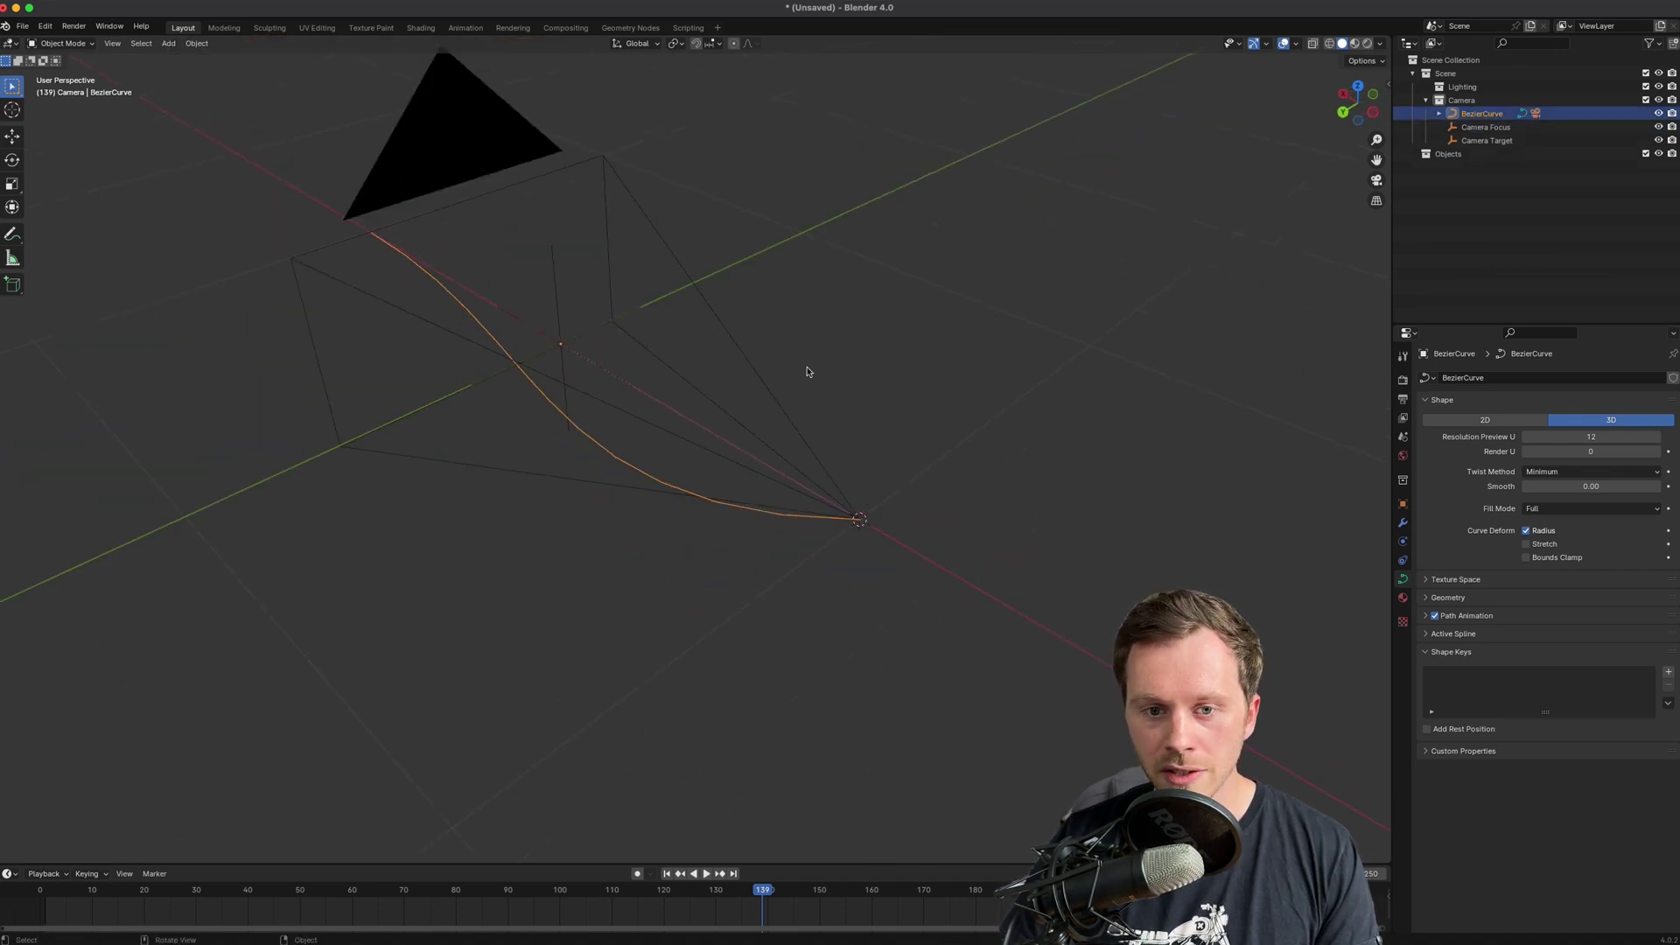
- In Path Animation, test Evaluation Time and clear its keyframes
left_click(1424, 616)
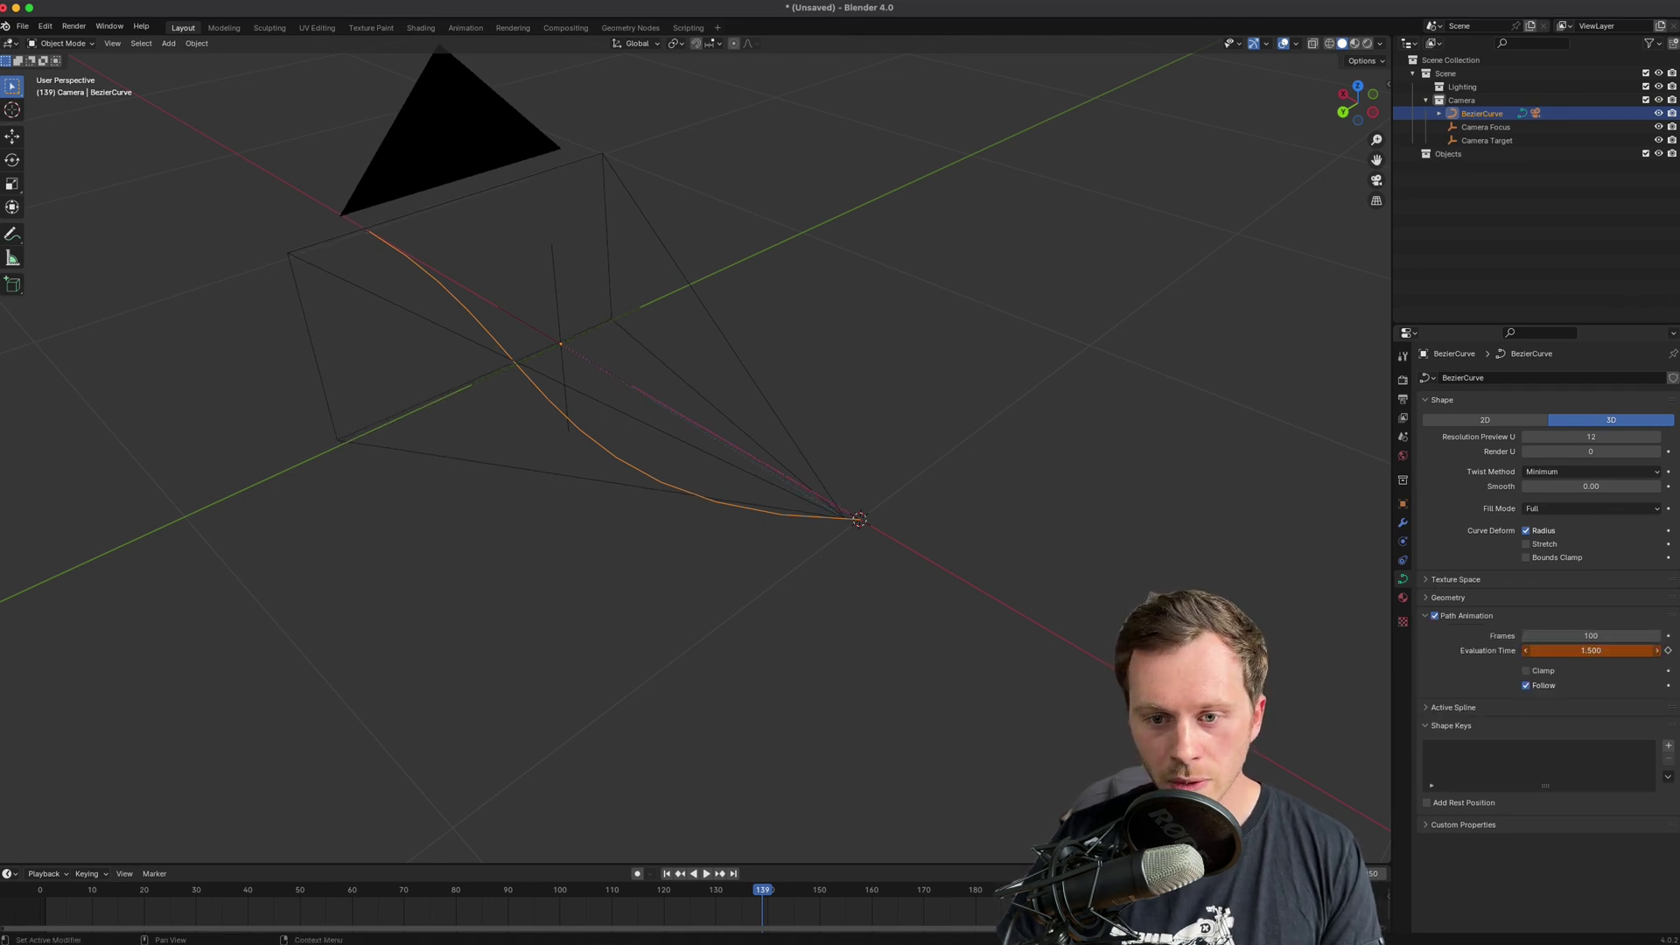
mouse_move(1590, 650)
left_mouse_down()
mouse_move(1641, 650)
mouse_move(1587, 650)
mouse_move(1595, 664)
left_mouse_up()
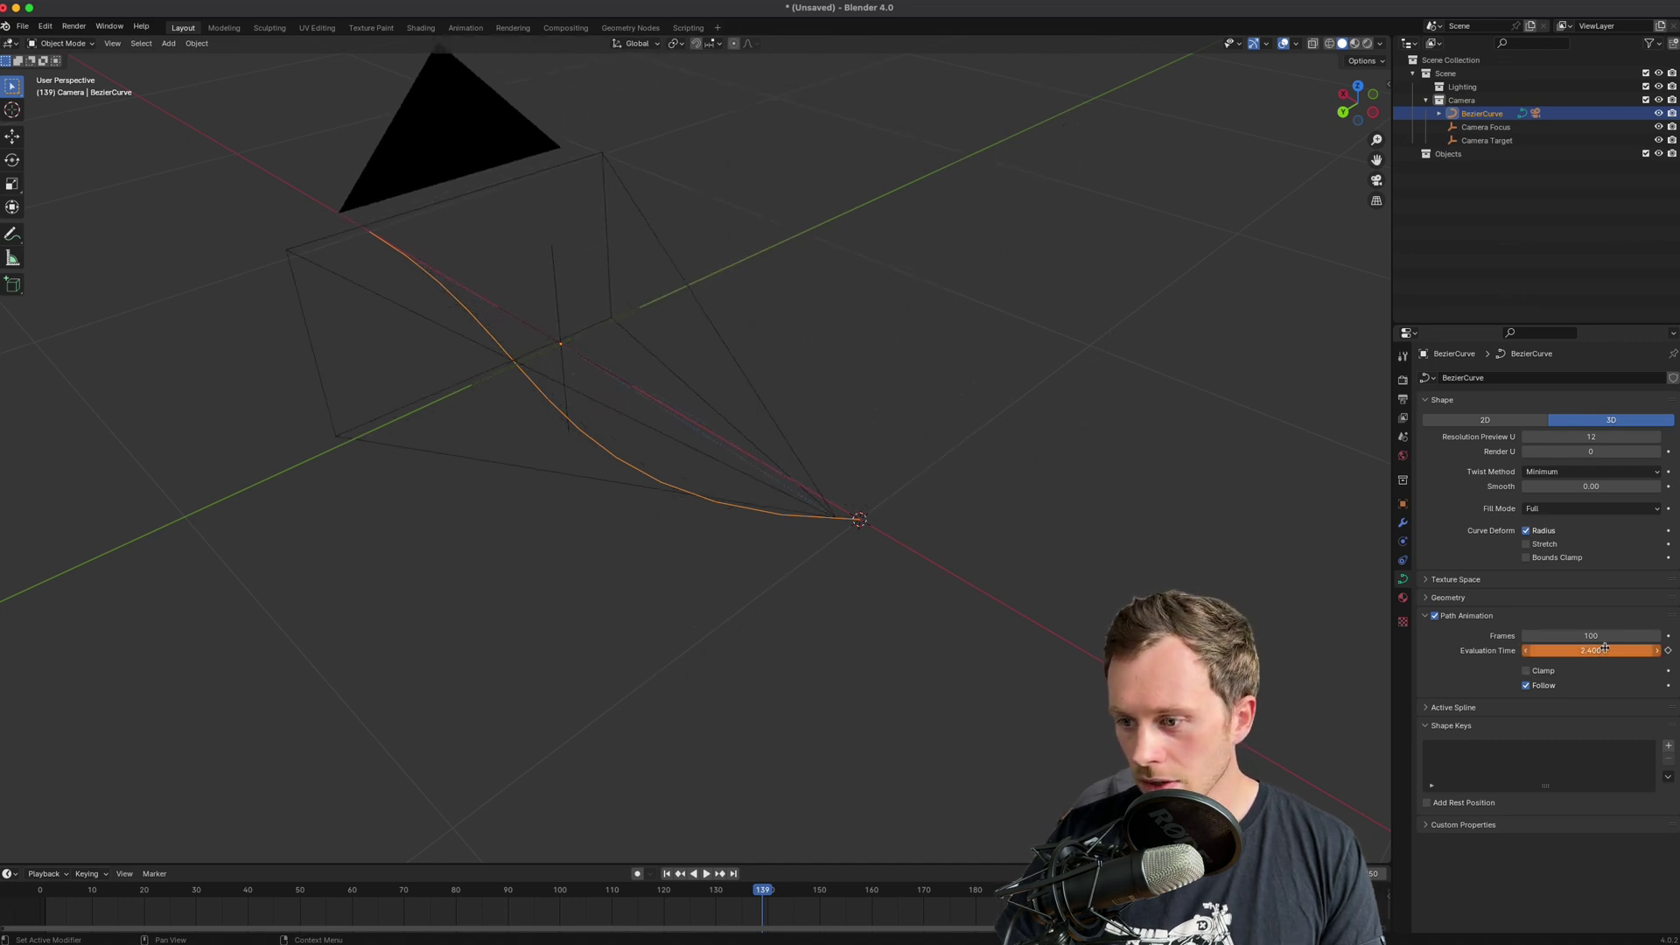
right_click(1604, 648)
left_click(1529, 661)
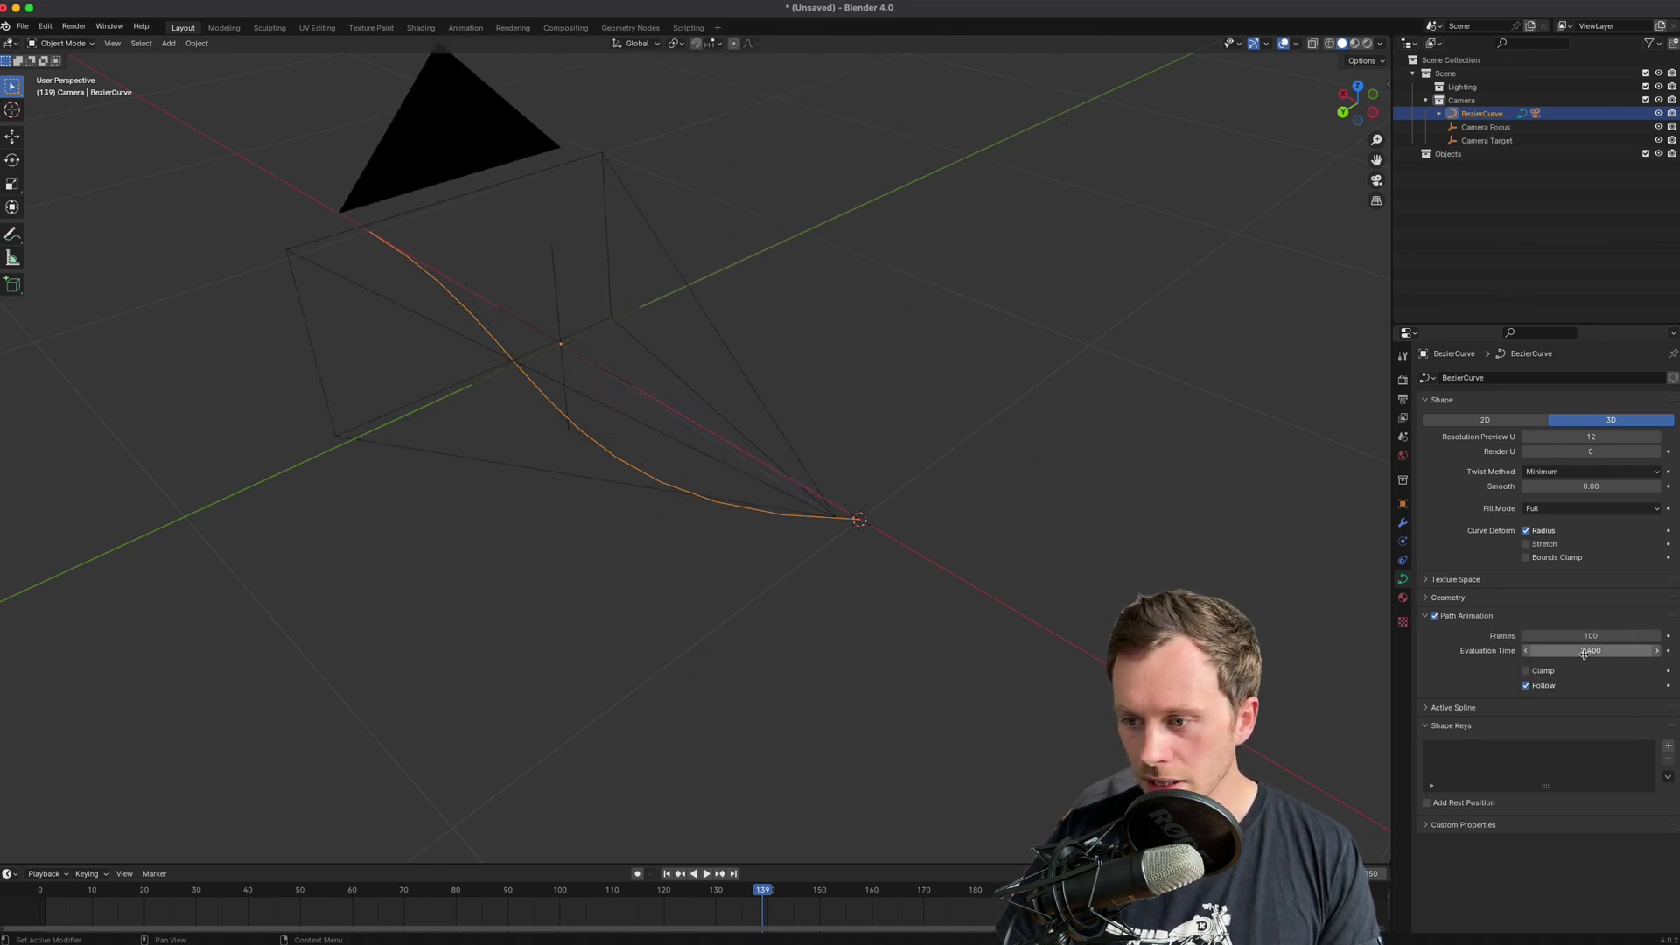
- Key Evaluation Time 0 at frame 1 and 100 at frame 250, then play the animation
key("Return")
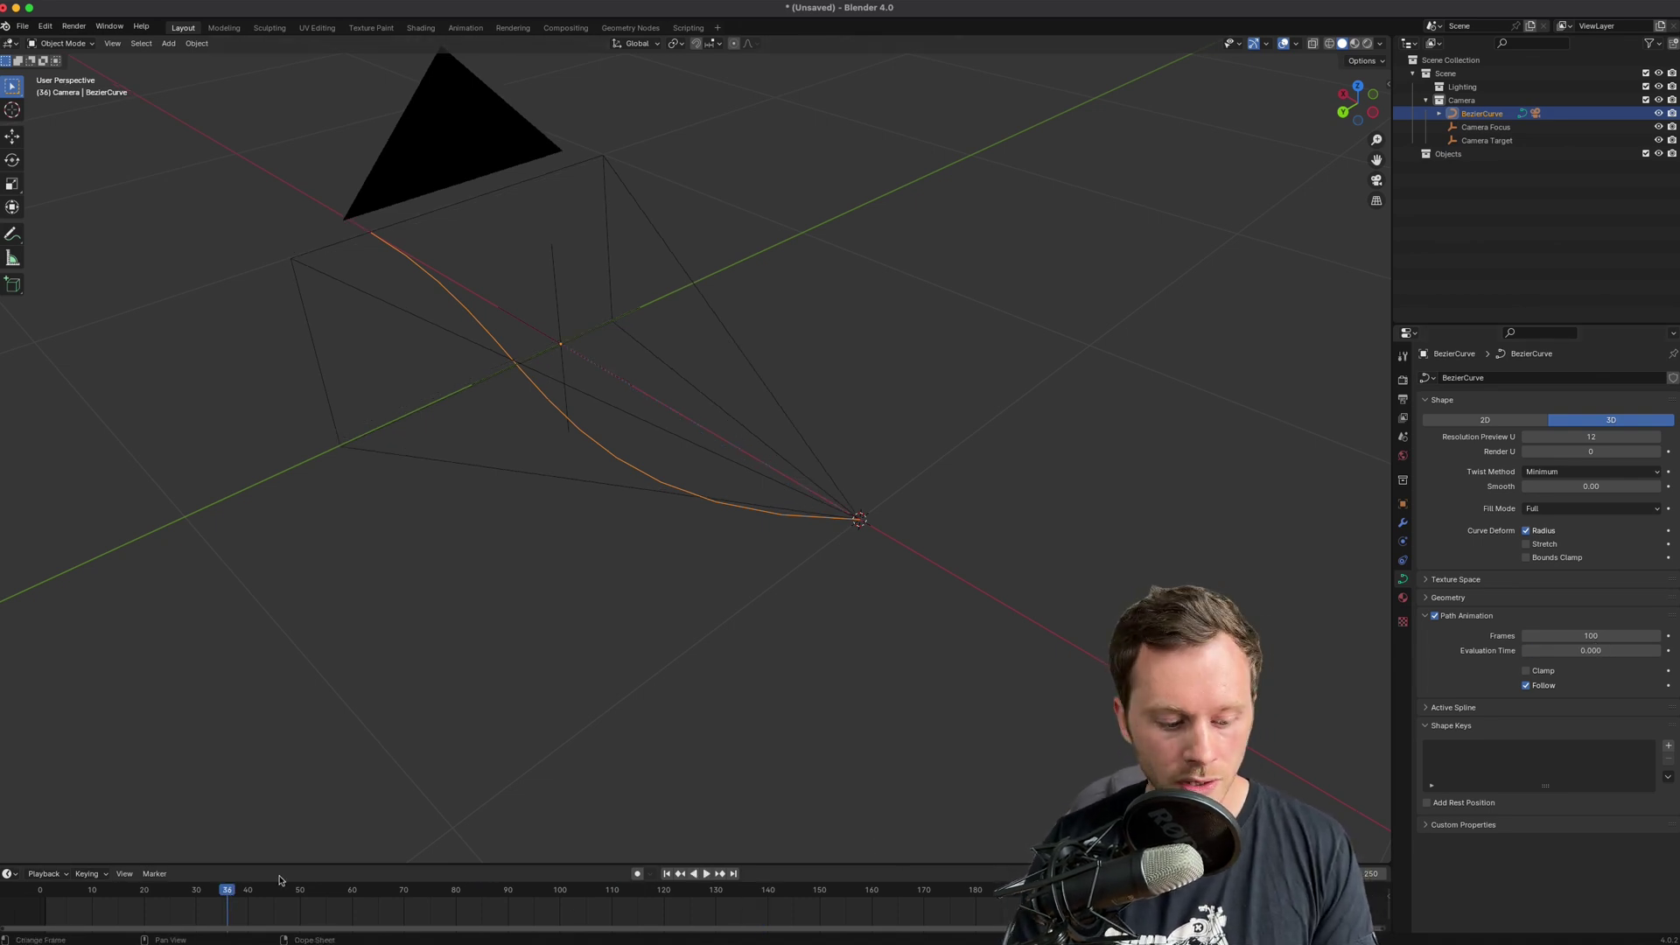
key("shift+Left")
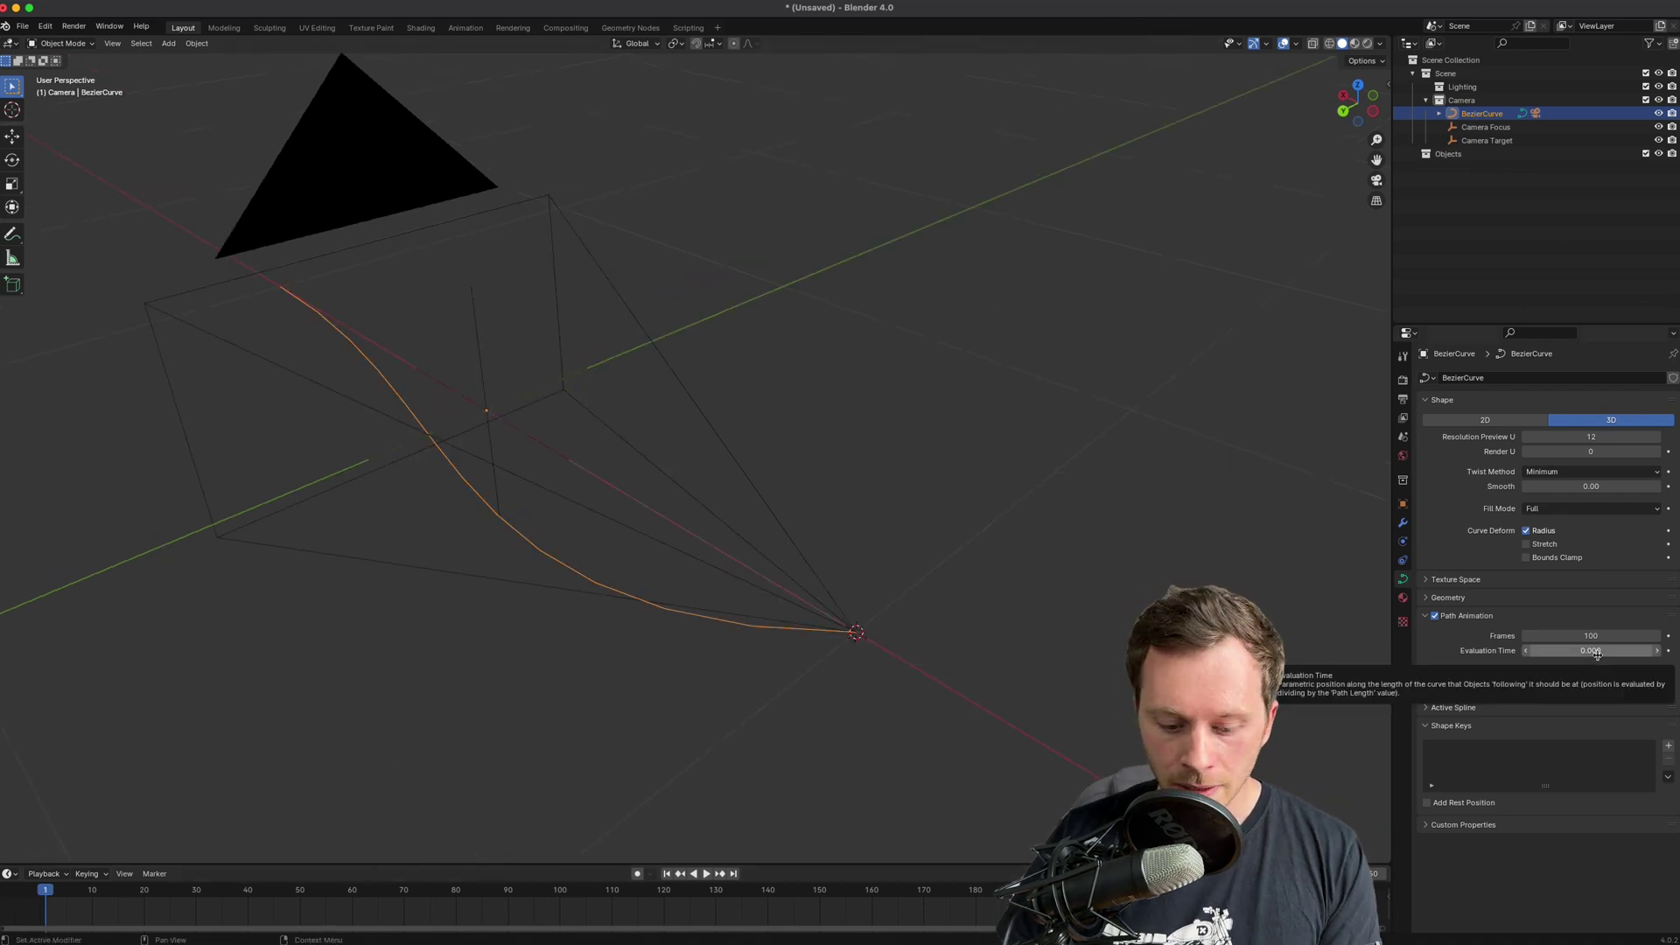
key("i")
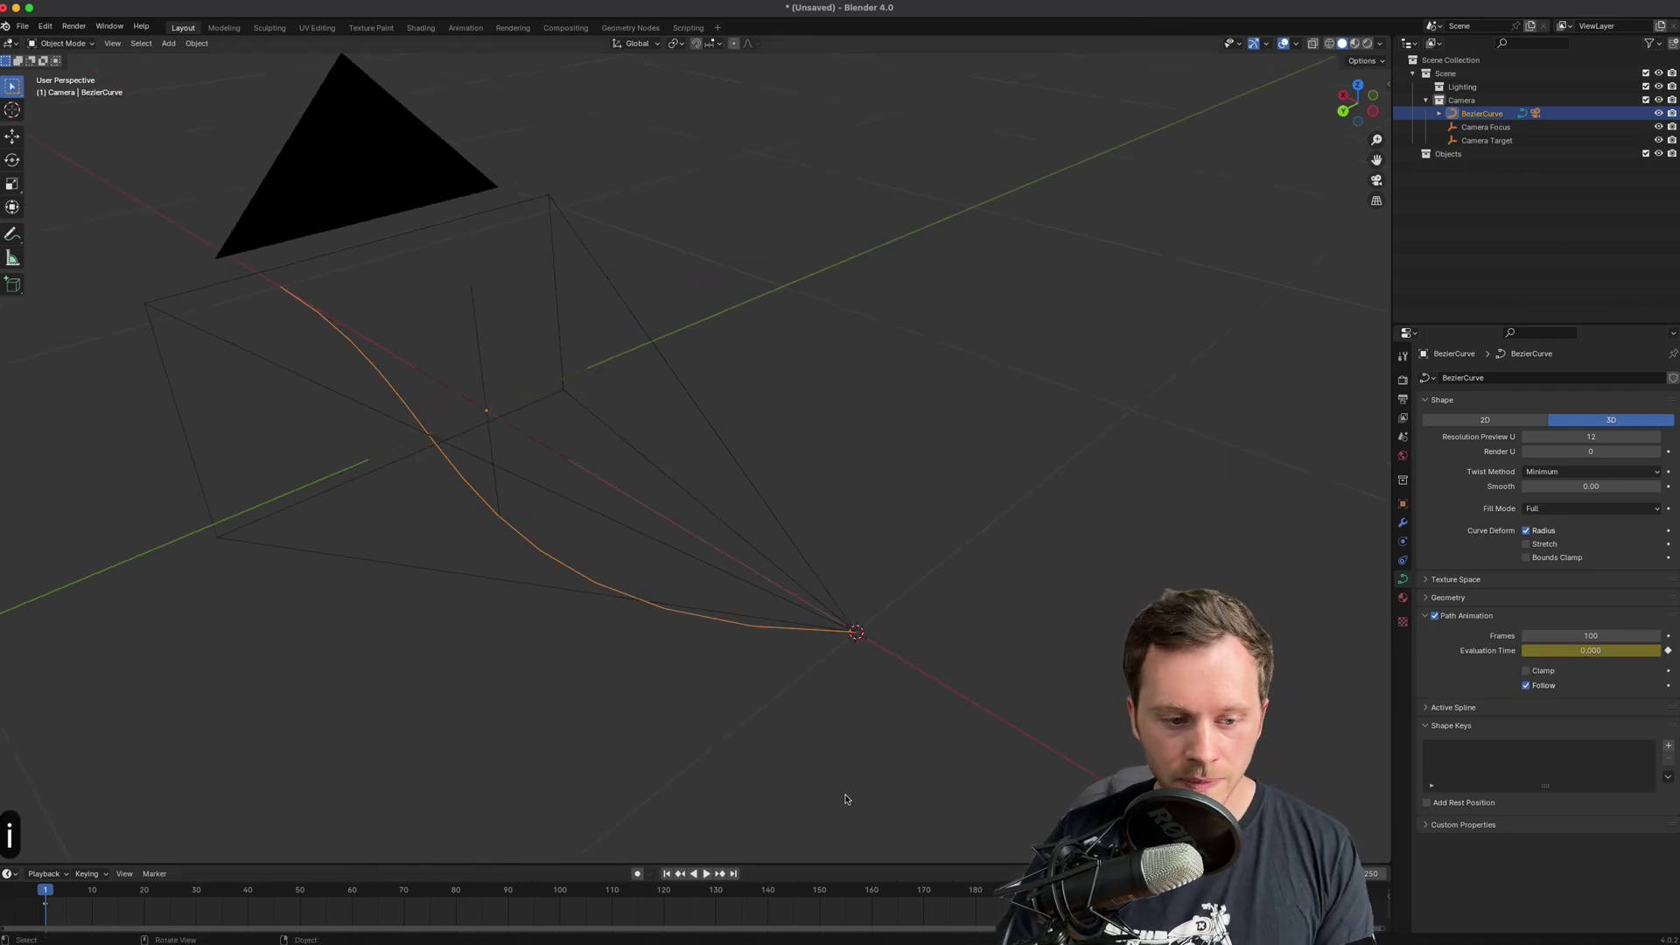
key("shift+Right")
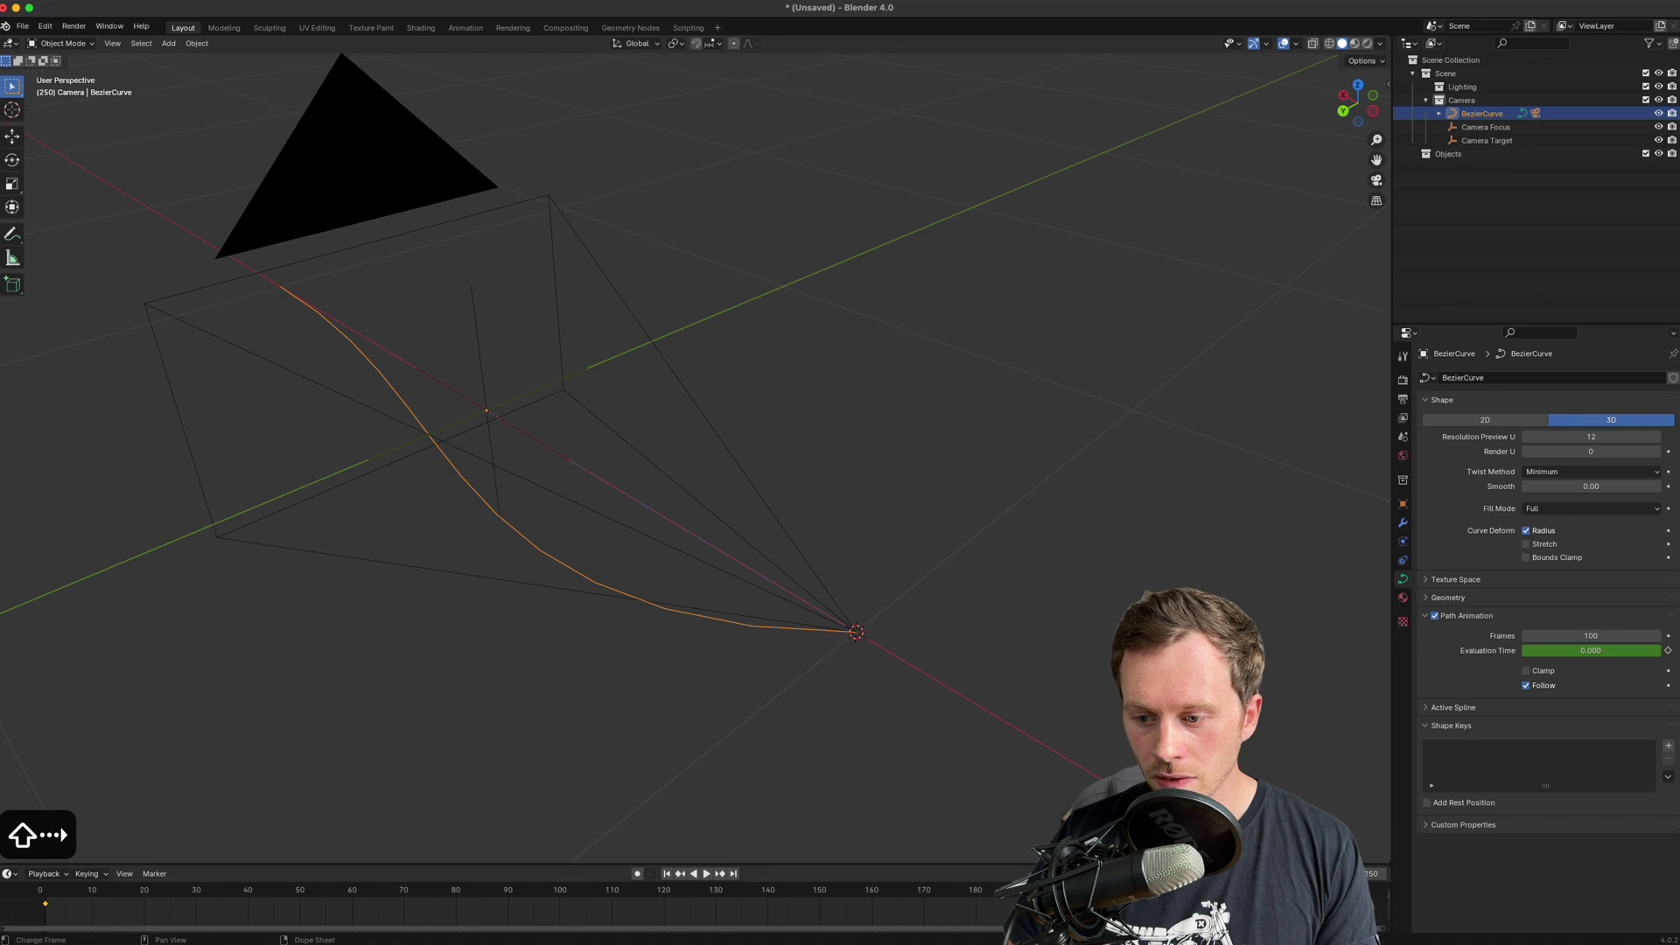
double_click(1619, 650)
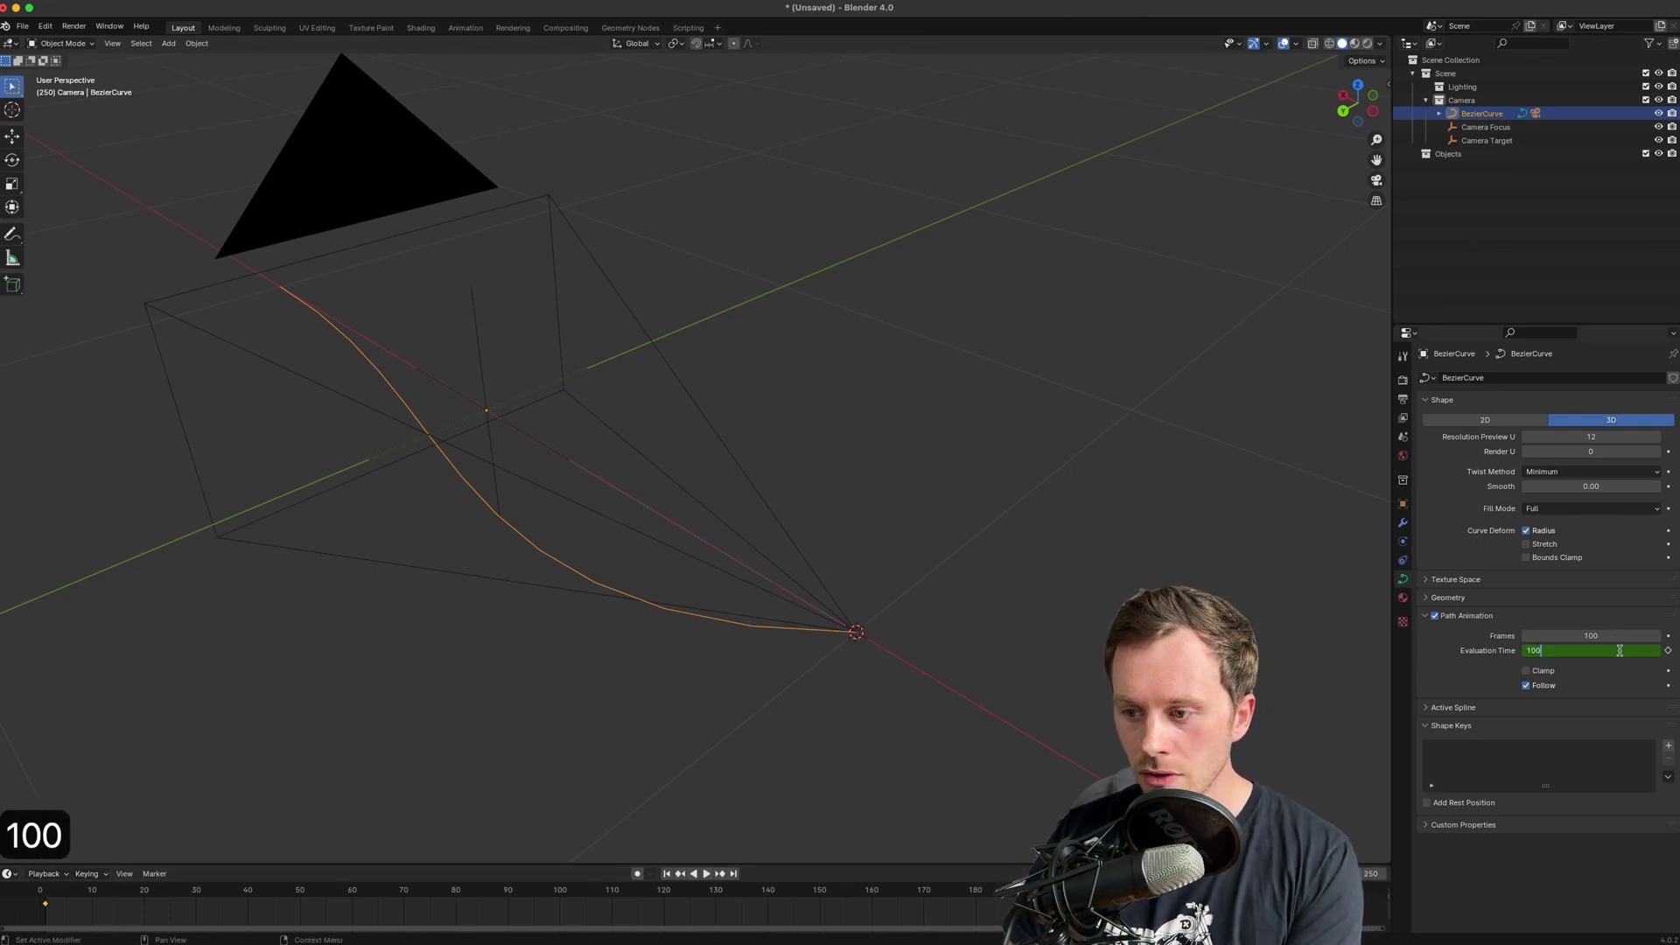
key("Return")
key("i")
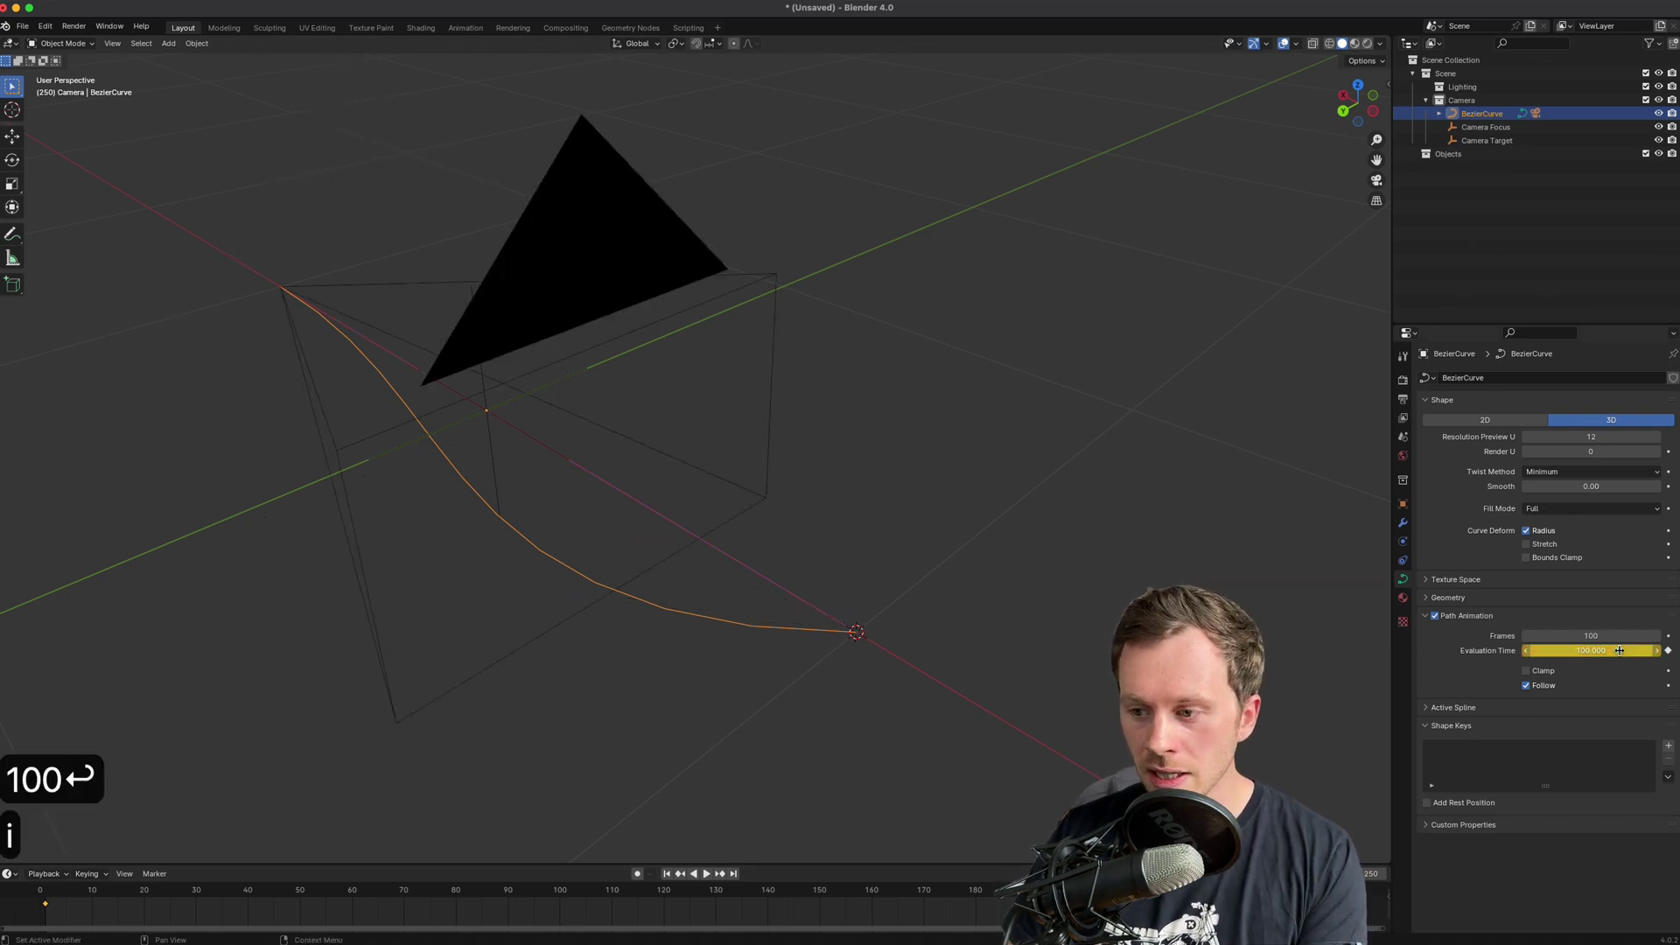
middle_click_drag(832, 480, 777, 582)
key("space")
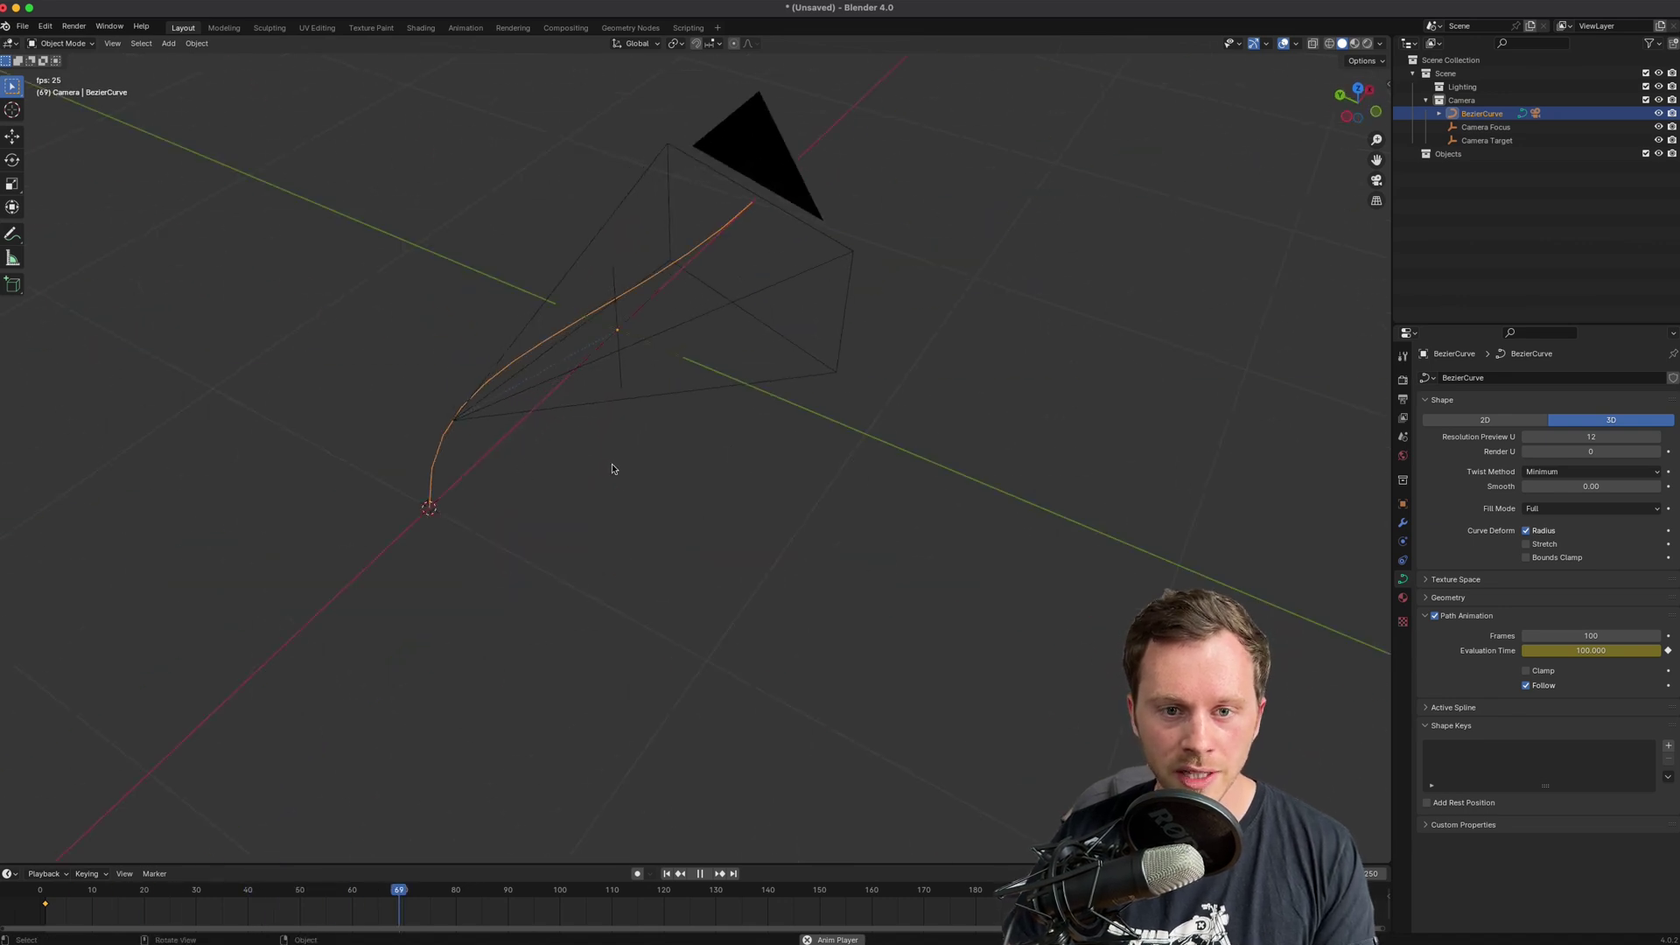
- Stop playback, enter Edit Mode on the path curve and slide a handle horizontally
key("space")
key("Tab")
middle_click_drag(612, 468, 948, 628)
scroll(949, 581, "down", 3)
key("g")
key("shift+z")
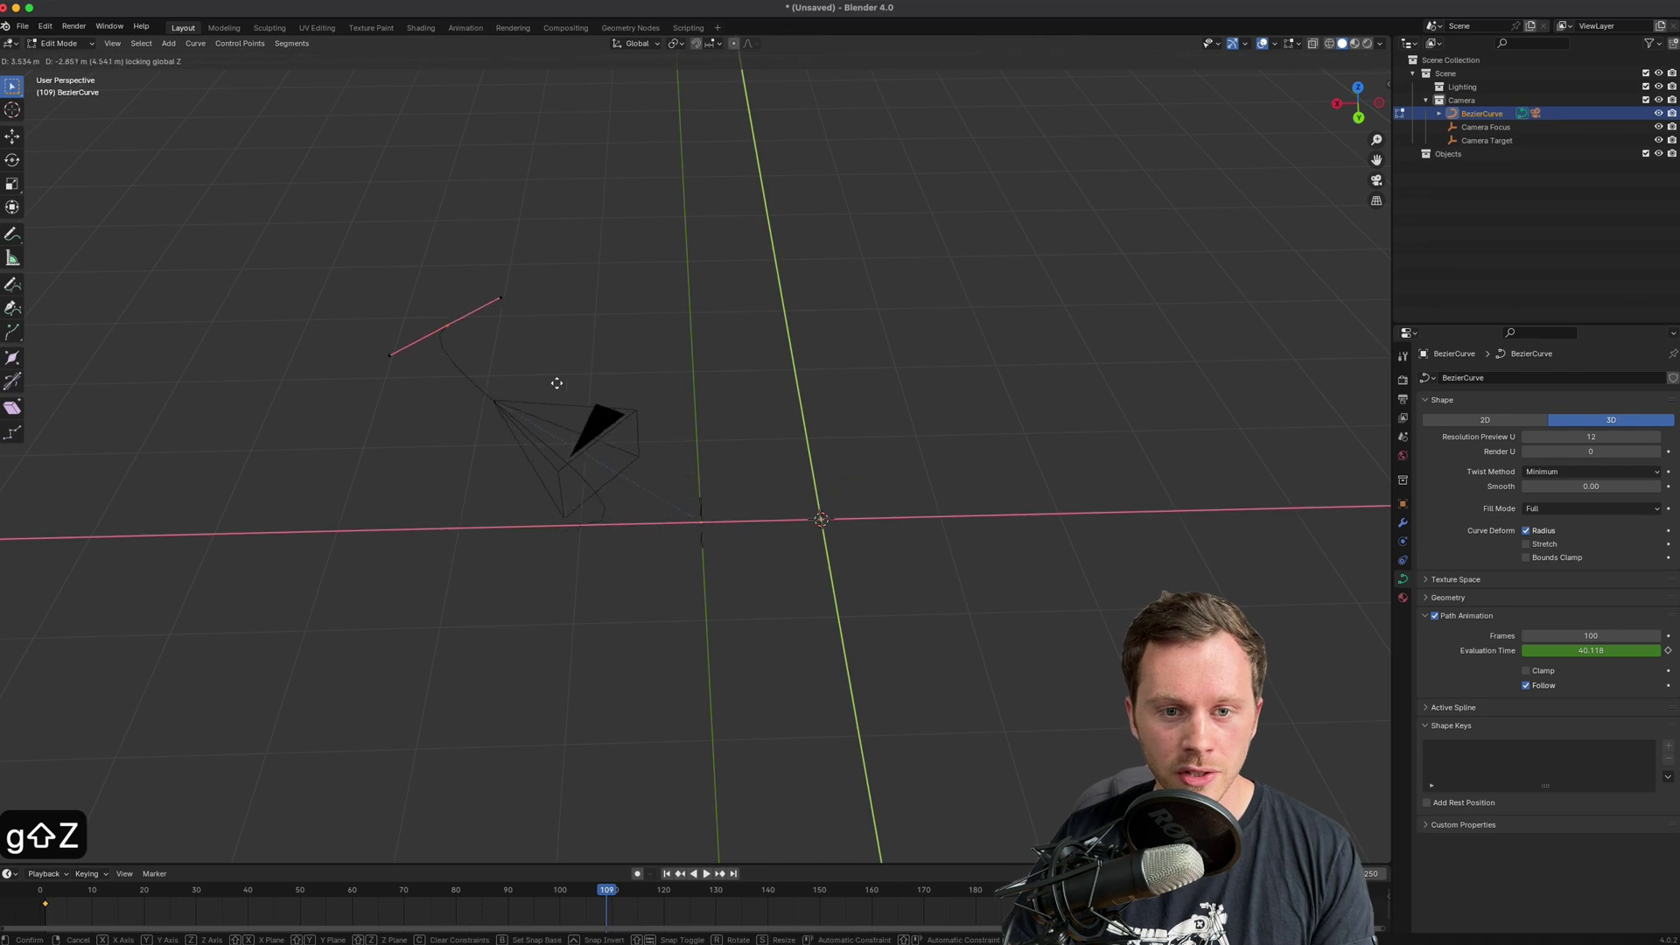
left_click(569, 387)
- Rotate the curve point around Z, then reposition and rotate the other handle
key("r")
key("z")
left_click(597, 498)
key("g")
key("shift+z")
left_click(936, 288)
key("r")
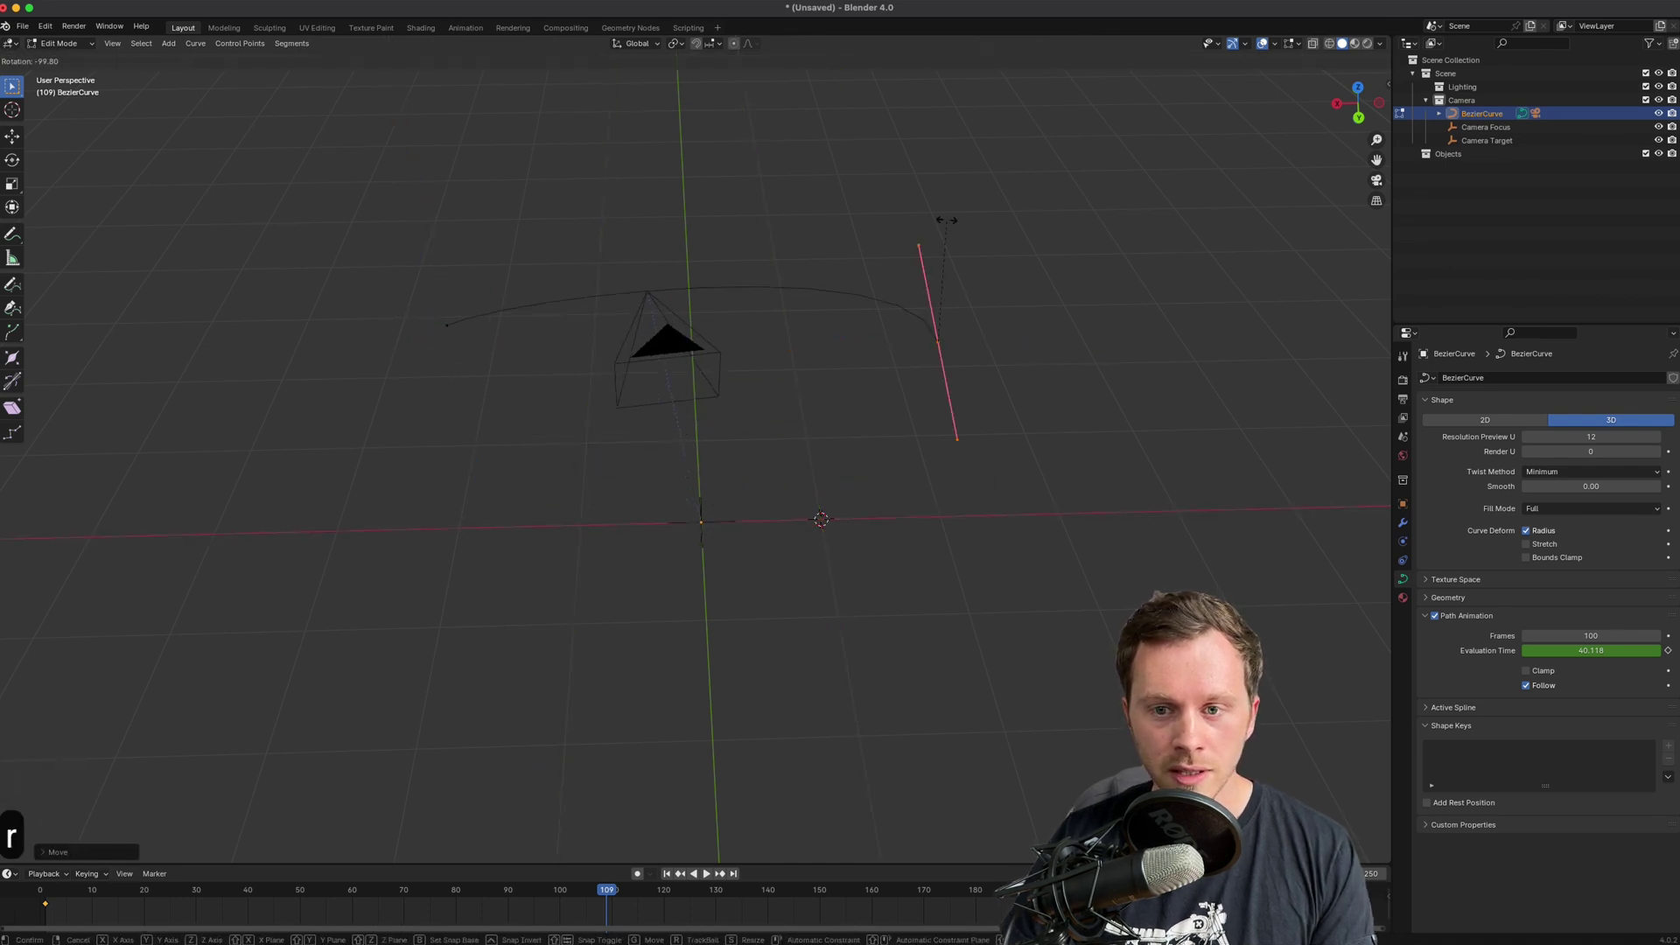
key("shift+z")
left_click(950, 241)
- Rotate a curve handle to near-vertical and scale it longer
middle_click_drag(950, 241, 656, 358)
key("s")
key("r")
key("s")
key("r")
left_click(1127, 352)
key("s")
left_click(1127, 78)
- Raise the curve handle along Z, preview the animation, and return to Object Mode
middle_click_drag(1032, 332, 915, 330)
key("g")
key("z")
left_click(987, 236)
key("space")
middle_click_drag(987, 236, 893, 504)
key("Tab")
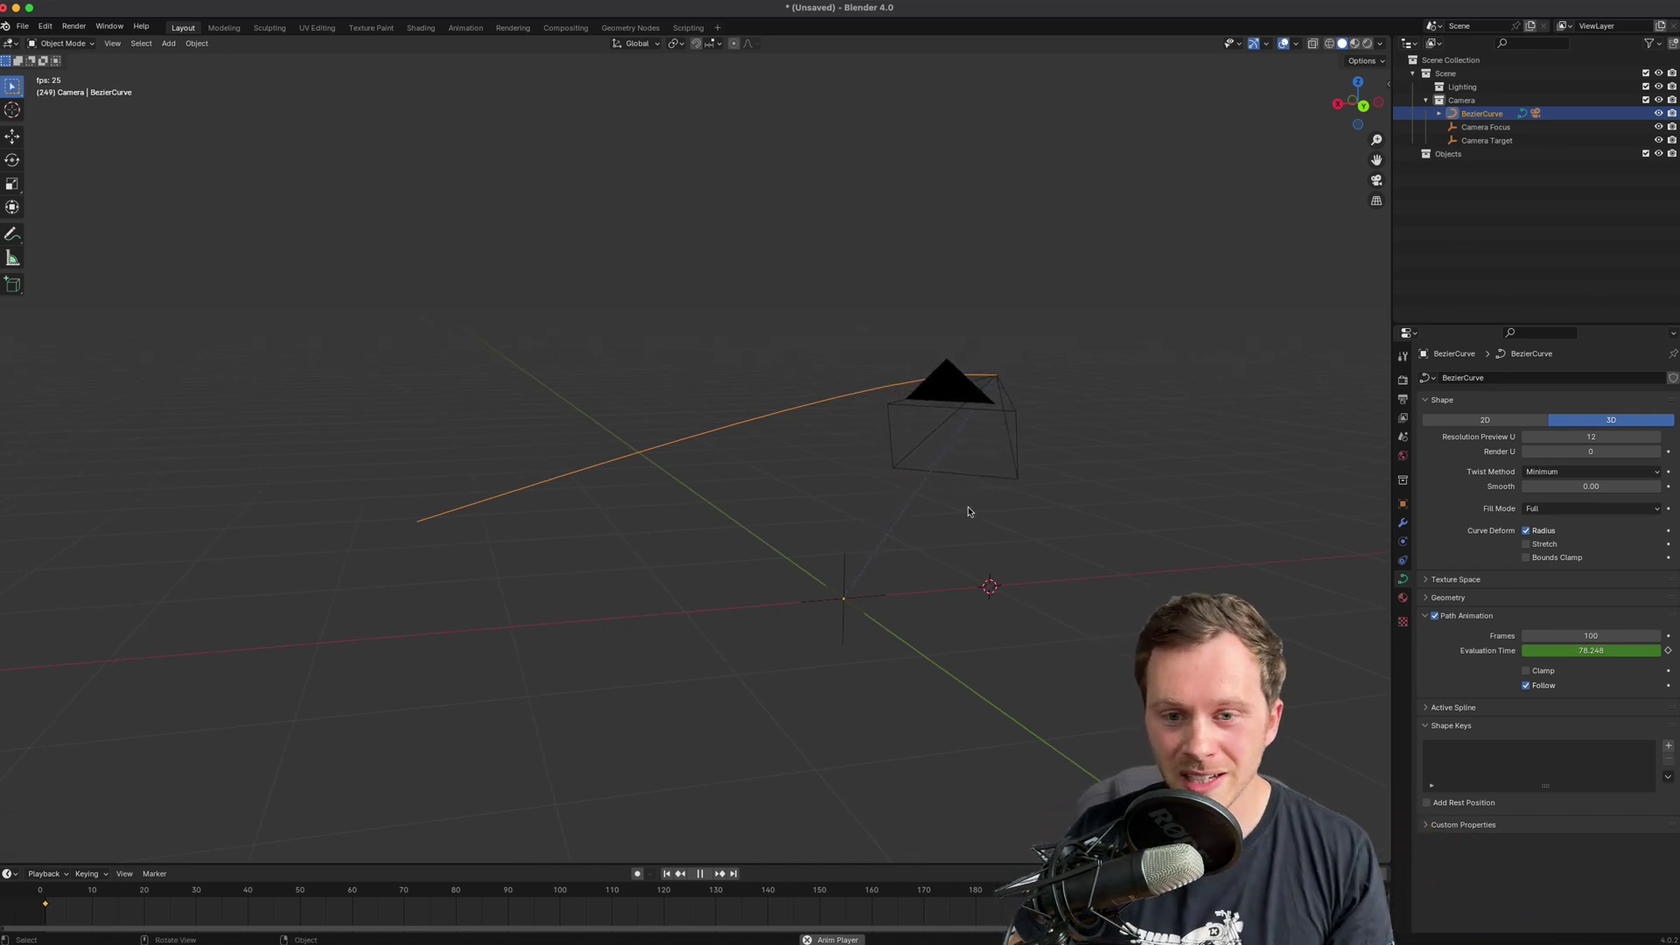
- Check the camera view, then add a scaled-down test cube at the world origin and deselect it
key("KP_0")
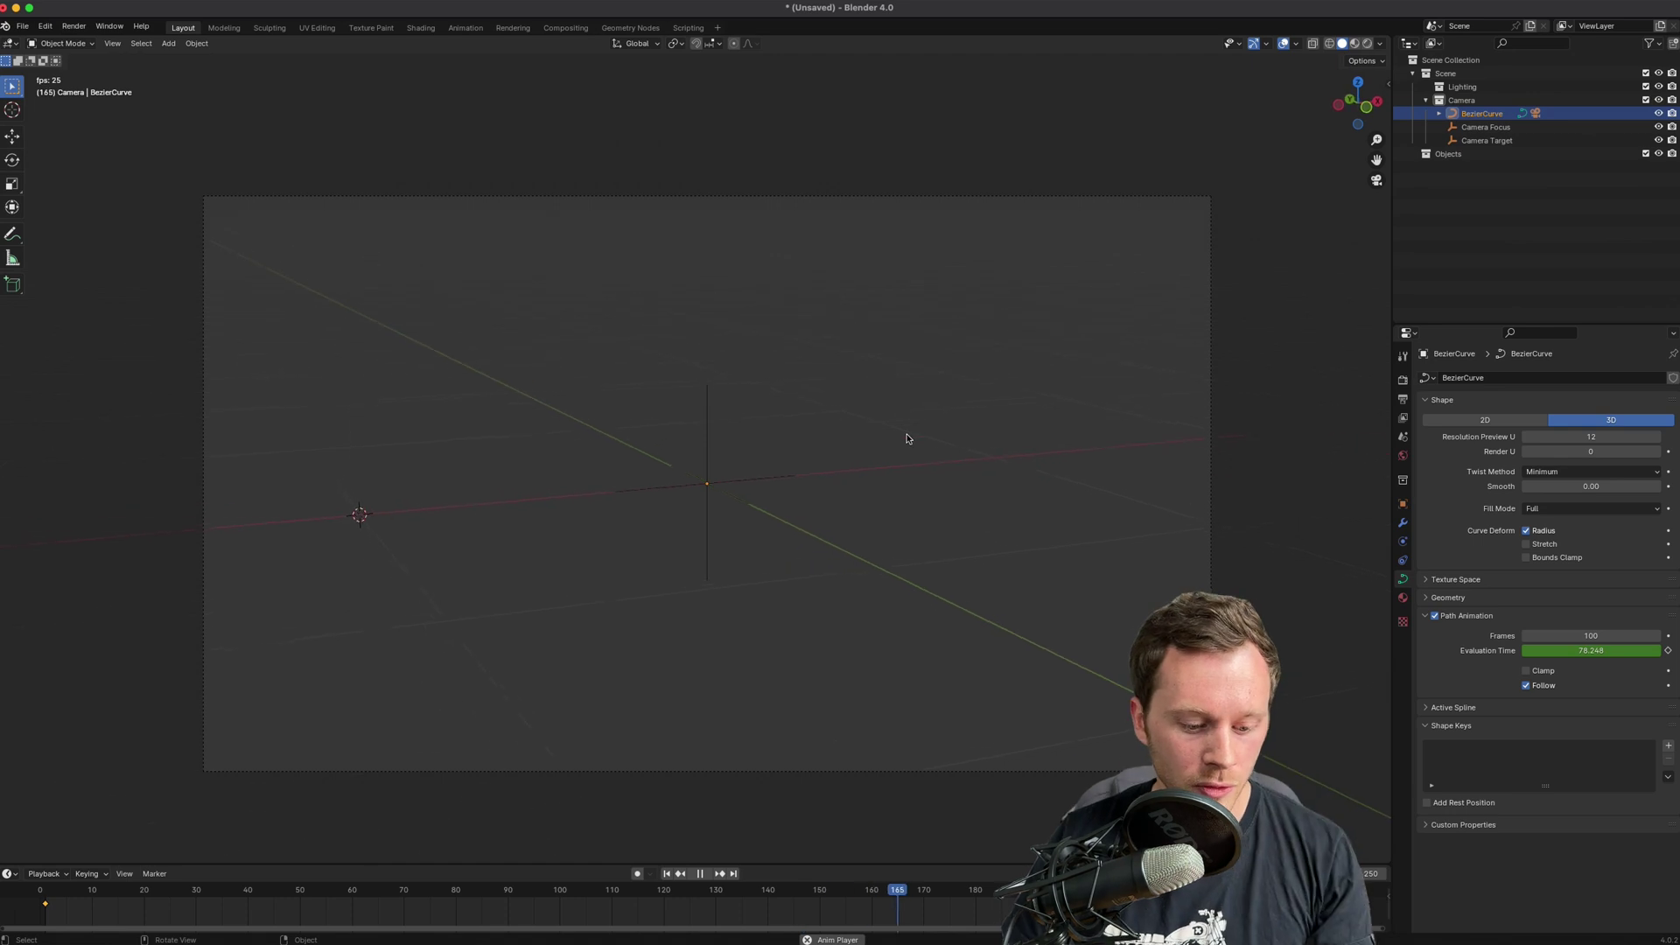
key("shift+a")
mouse_move(907, 435)
left_click(962, 435)
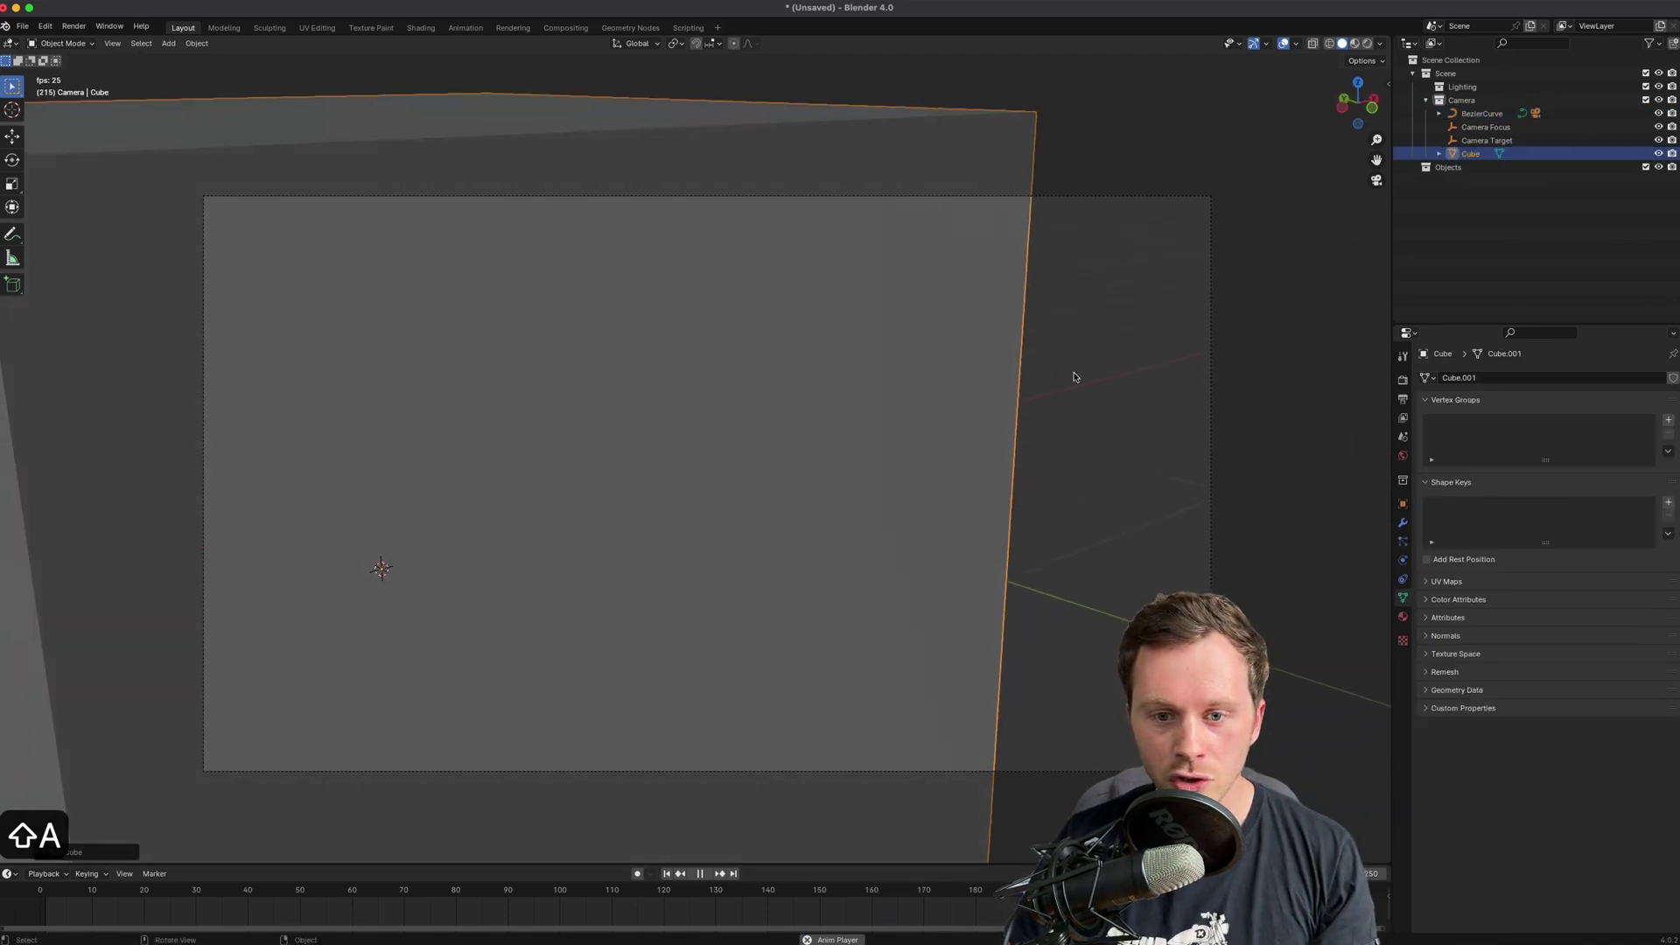
key("s")
left_click(555, 577)
key("alt+g")
key("alt+a")
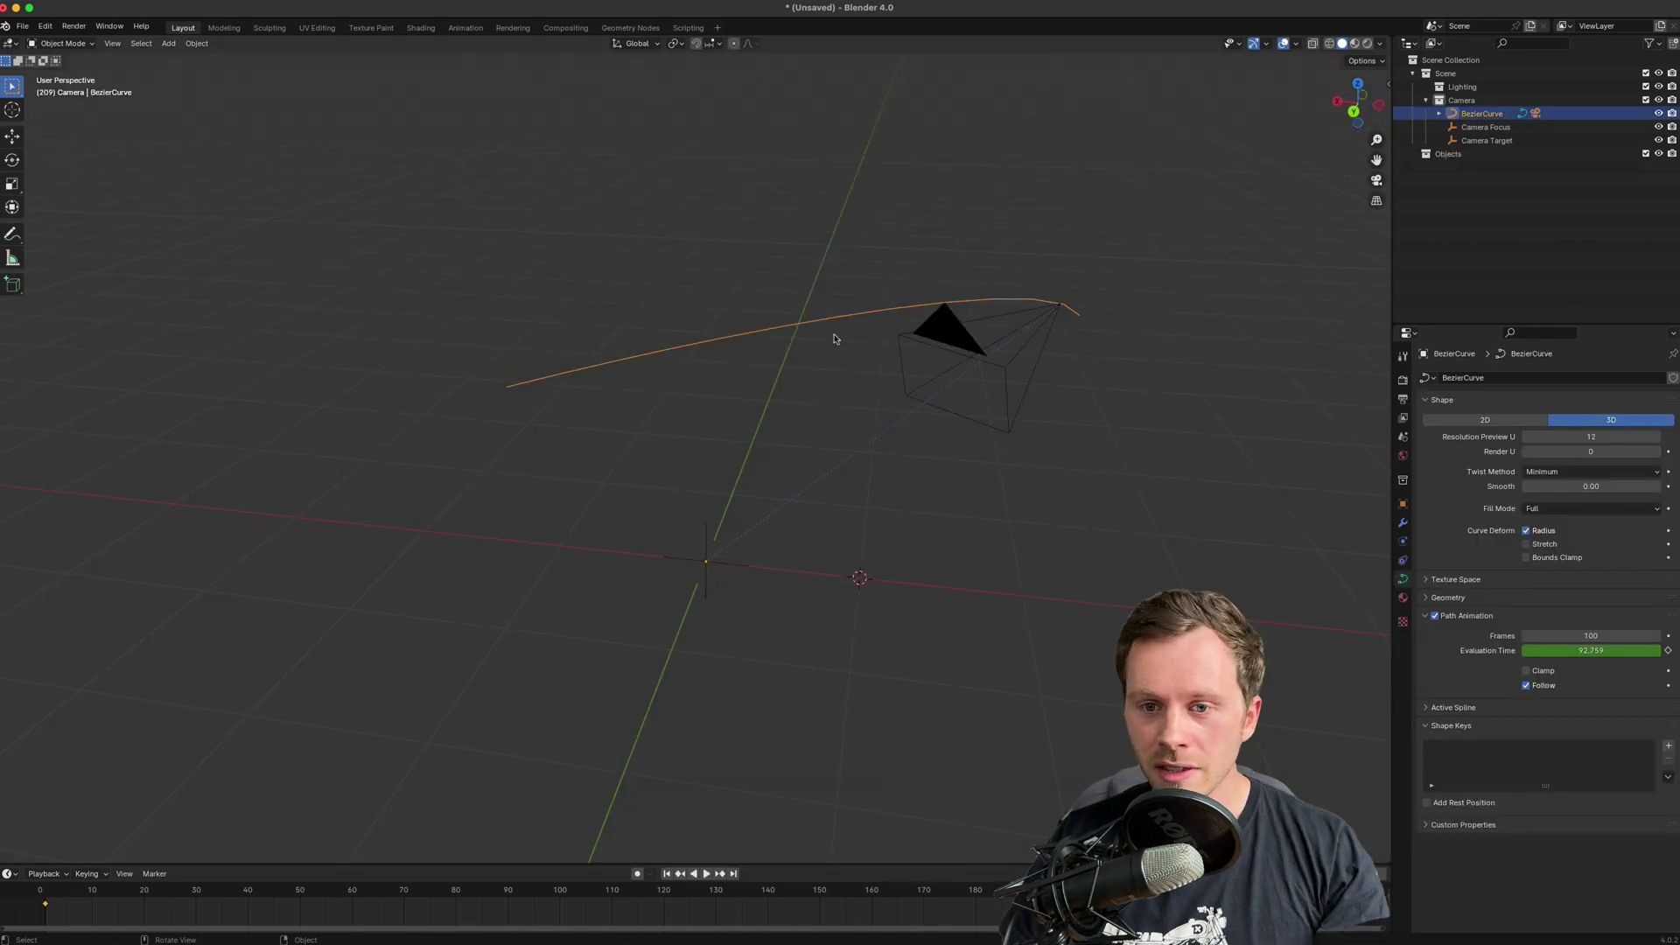
- Rename the path curve object to 'Camera Track'
key("F2")
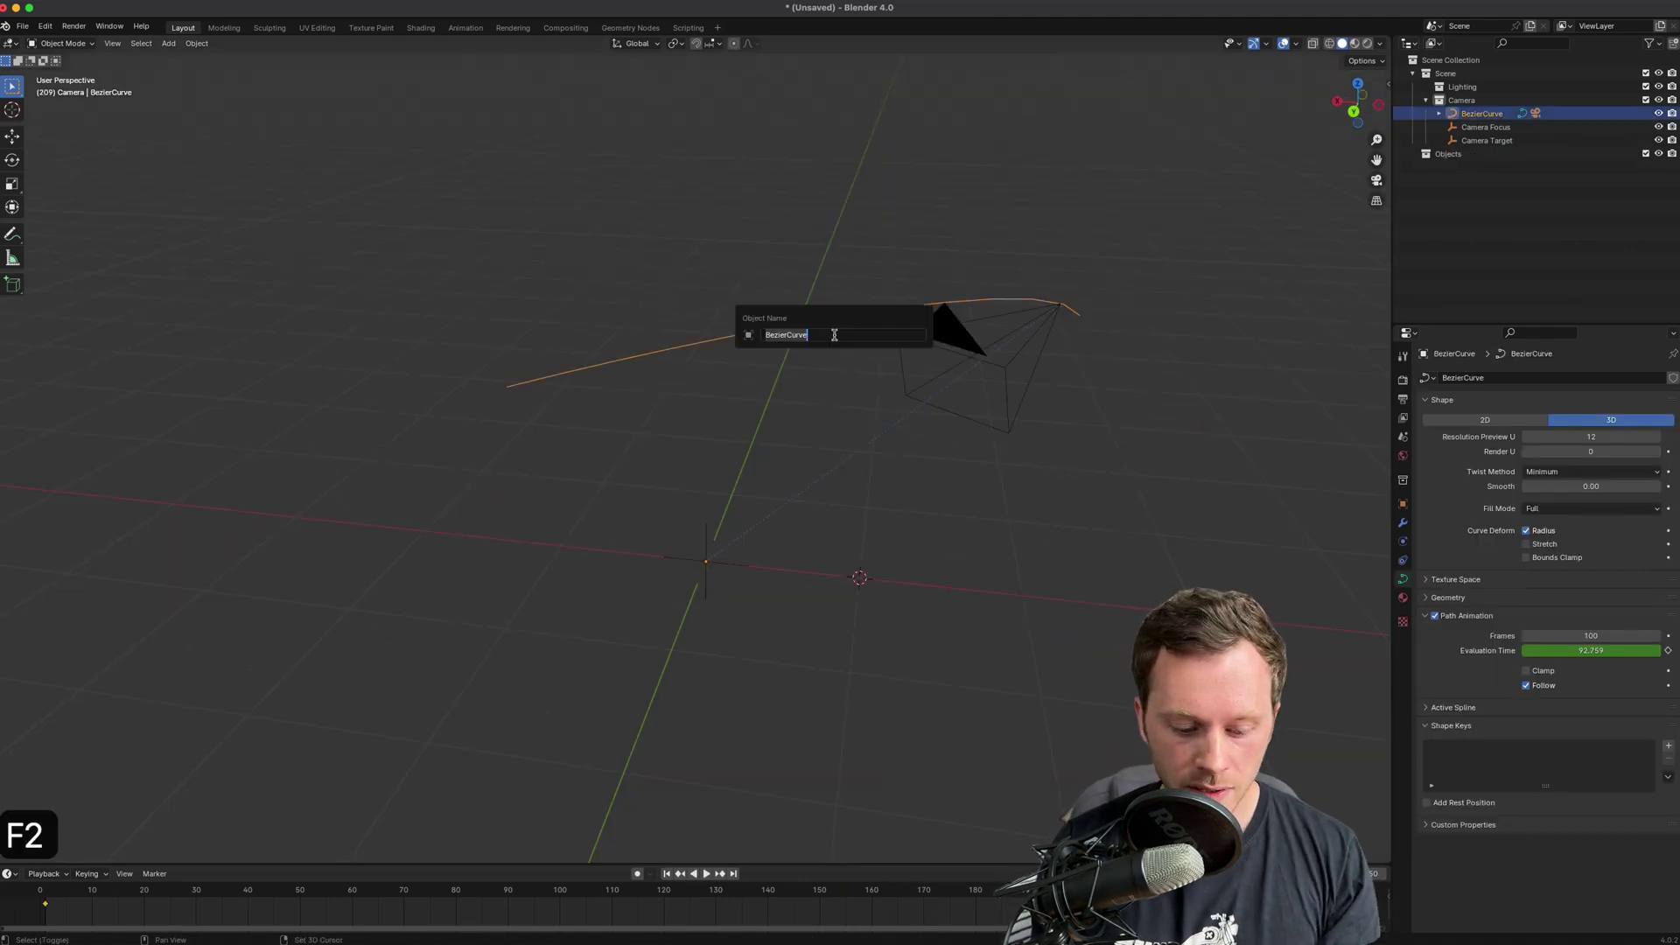
type("Camera T")
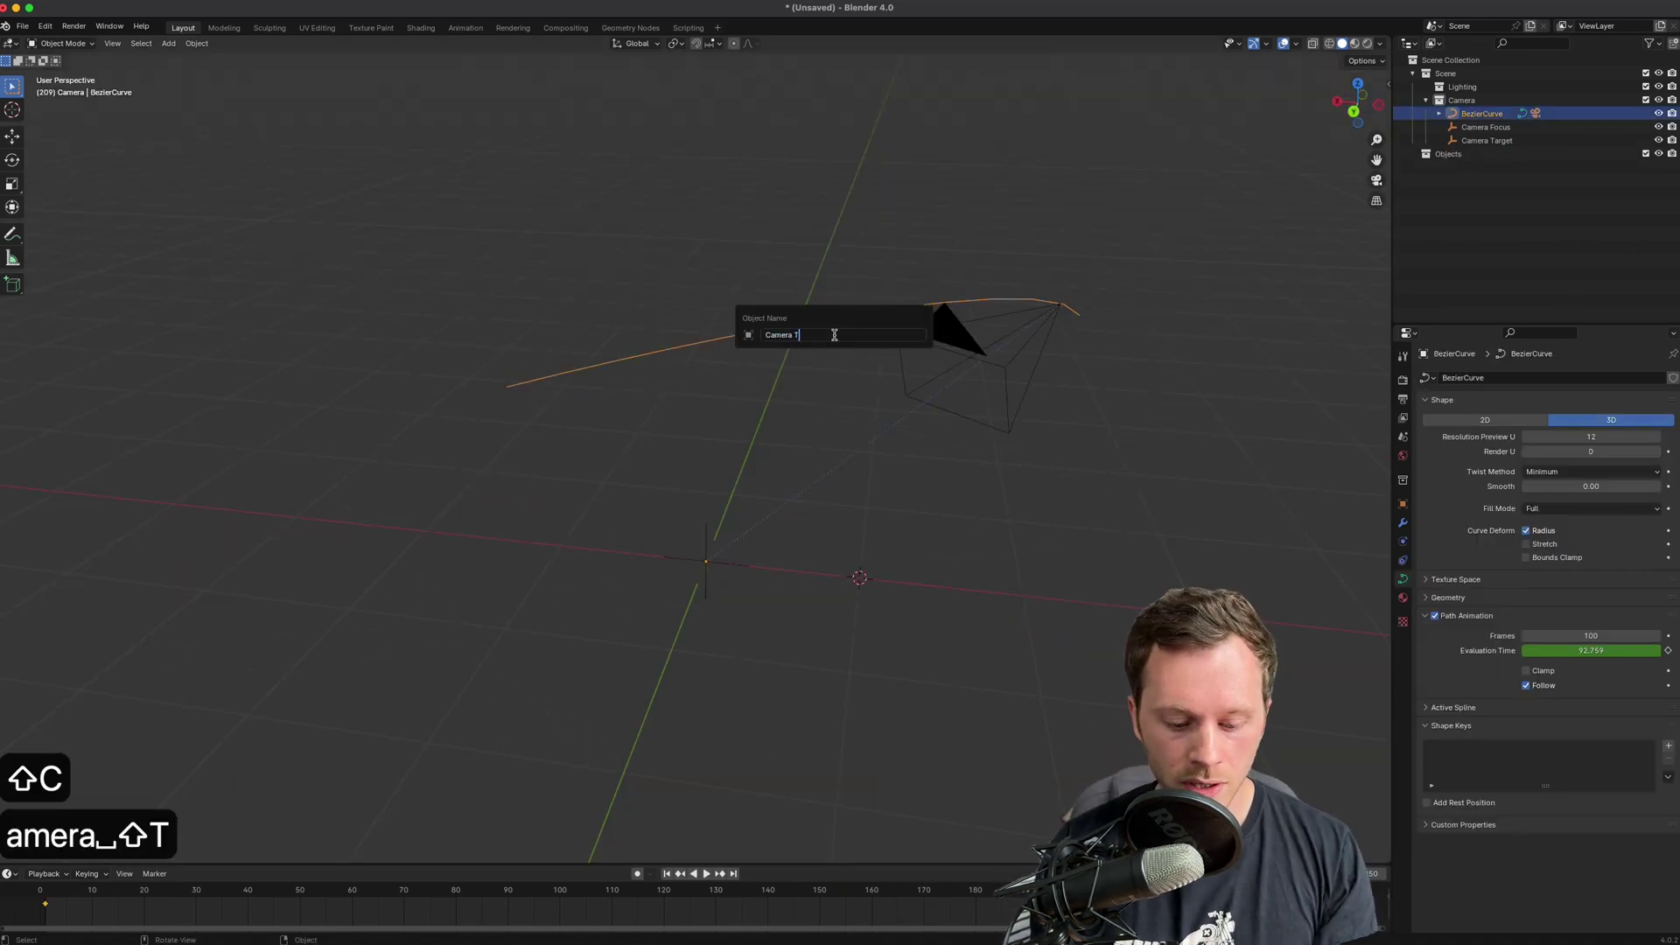
type("rack")
key("Return")
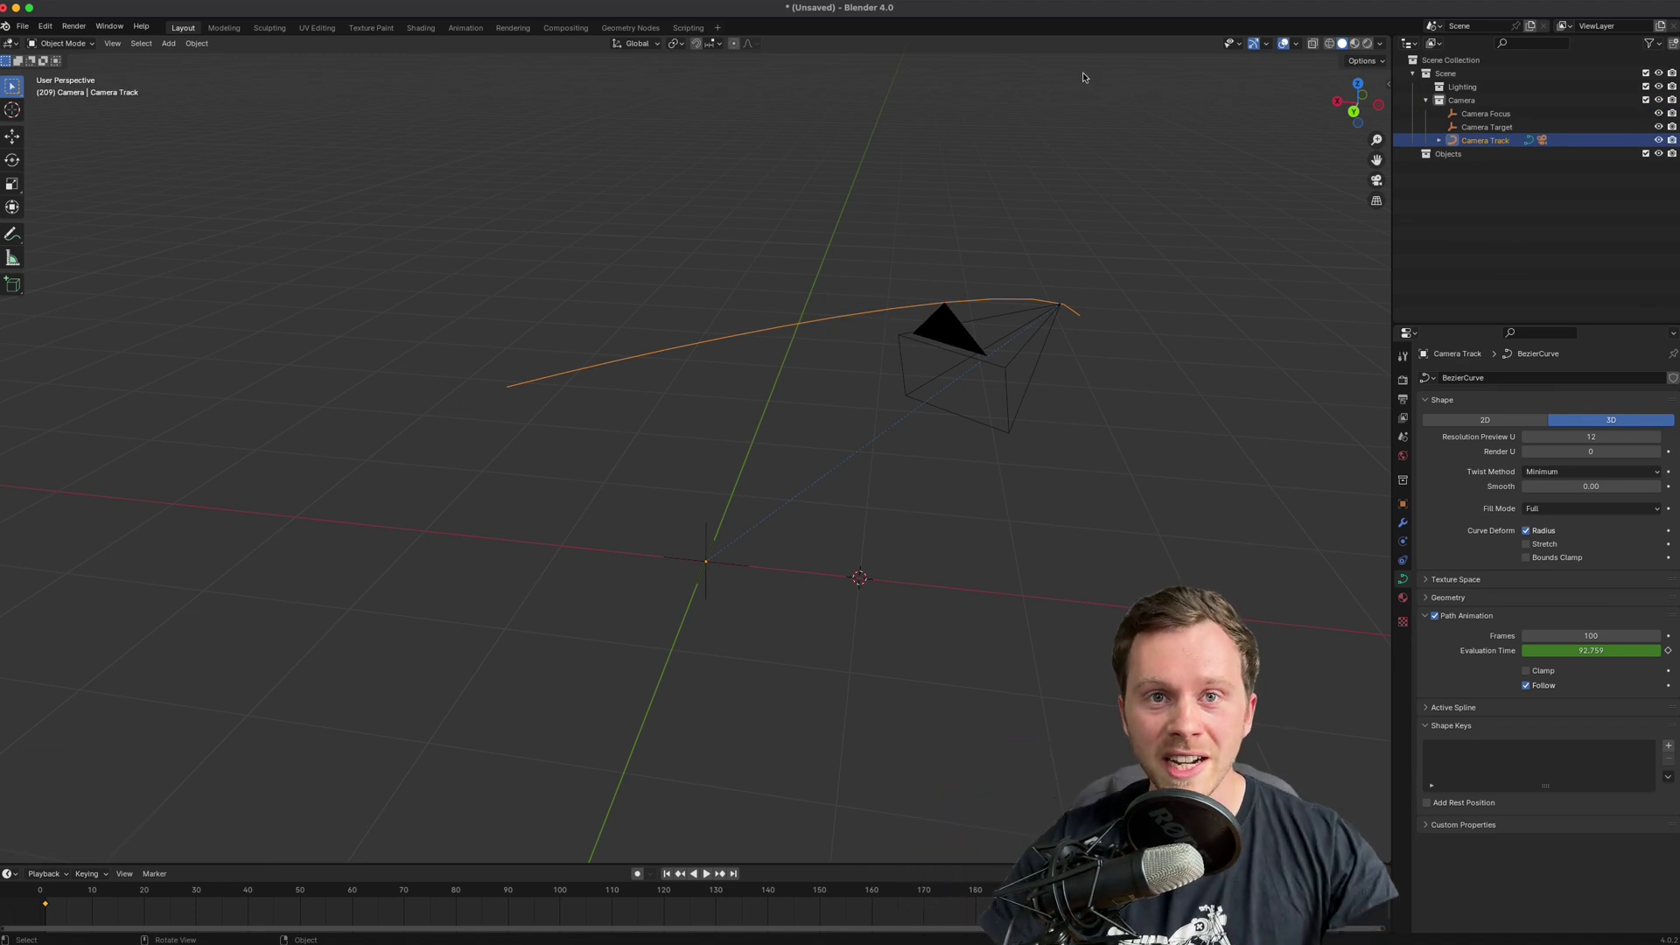
- Move the Camera collection above Lighting in the Outliner and collapse the Scene collection
left_click(1426, 100)
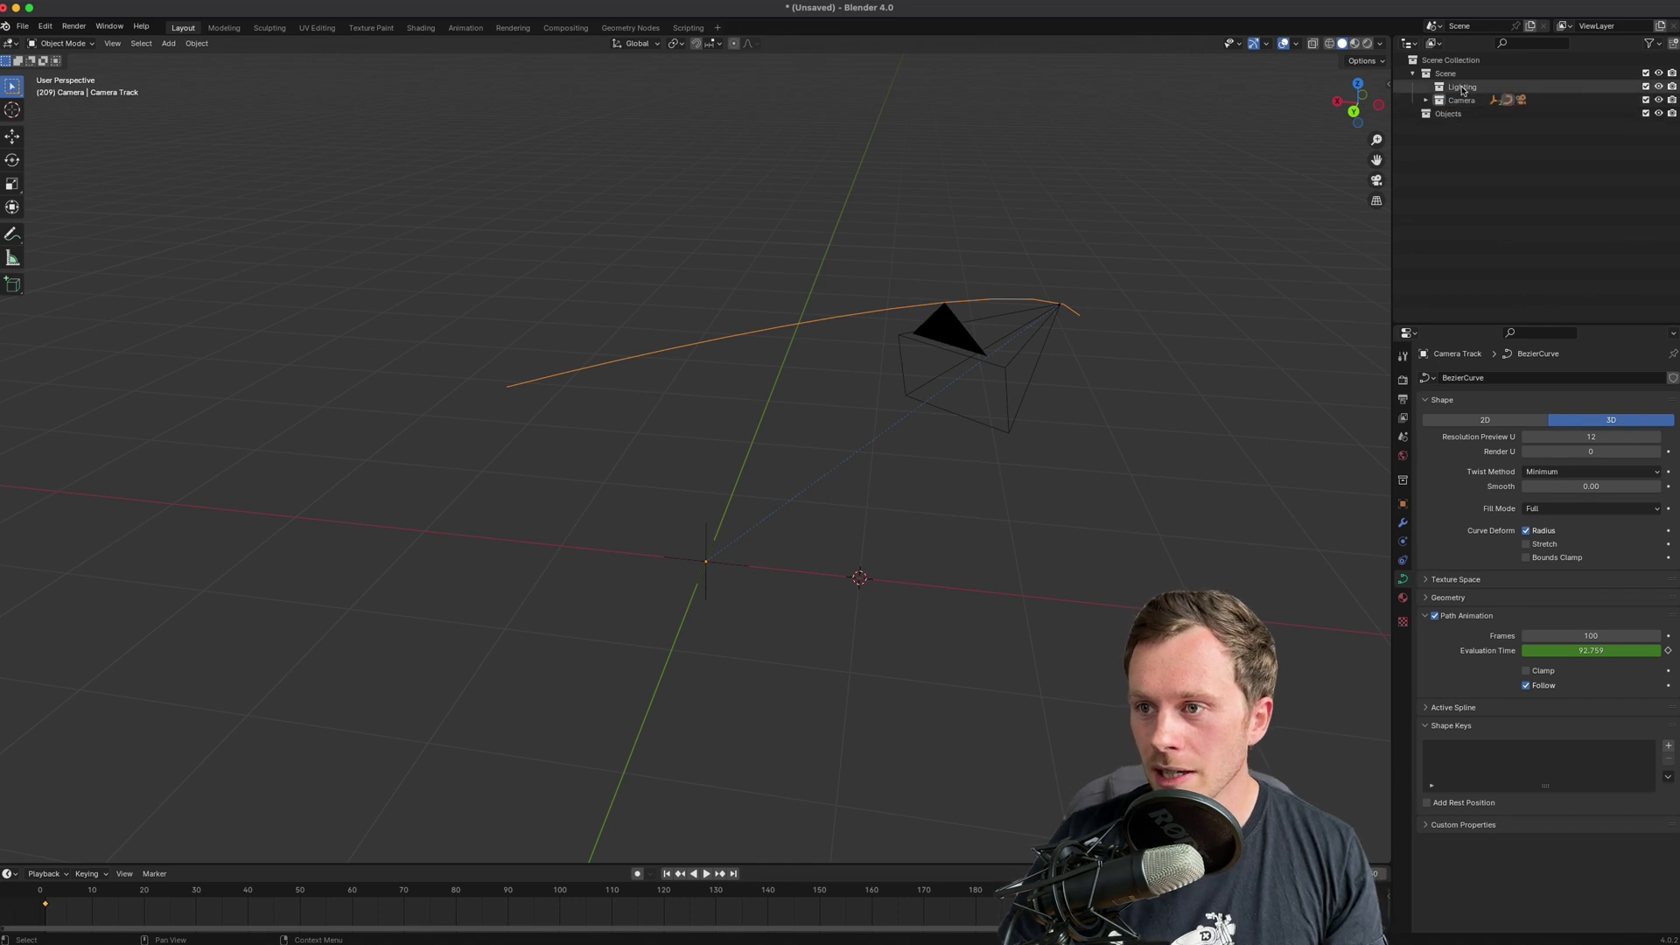
left_click(1466, 90)
left_click_drag(1459, 100, 1468, 88)
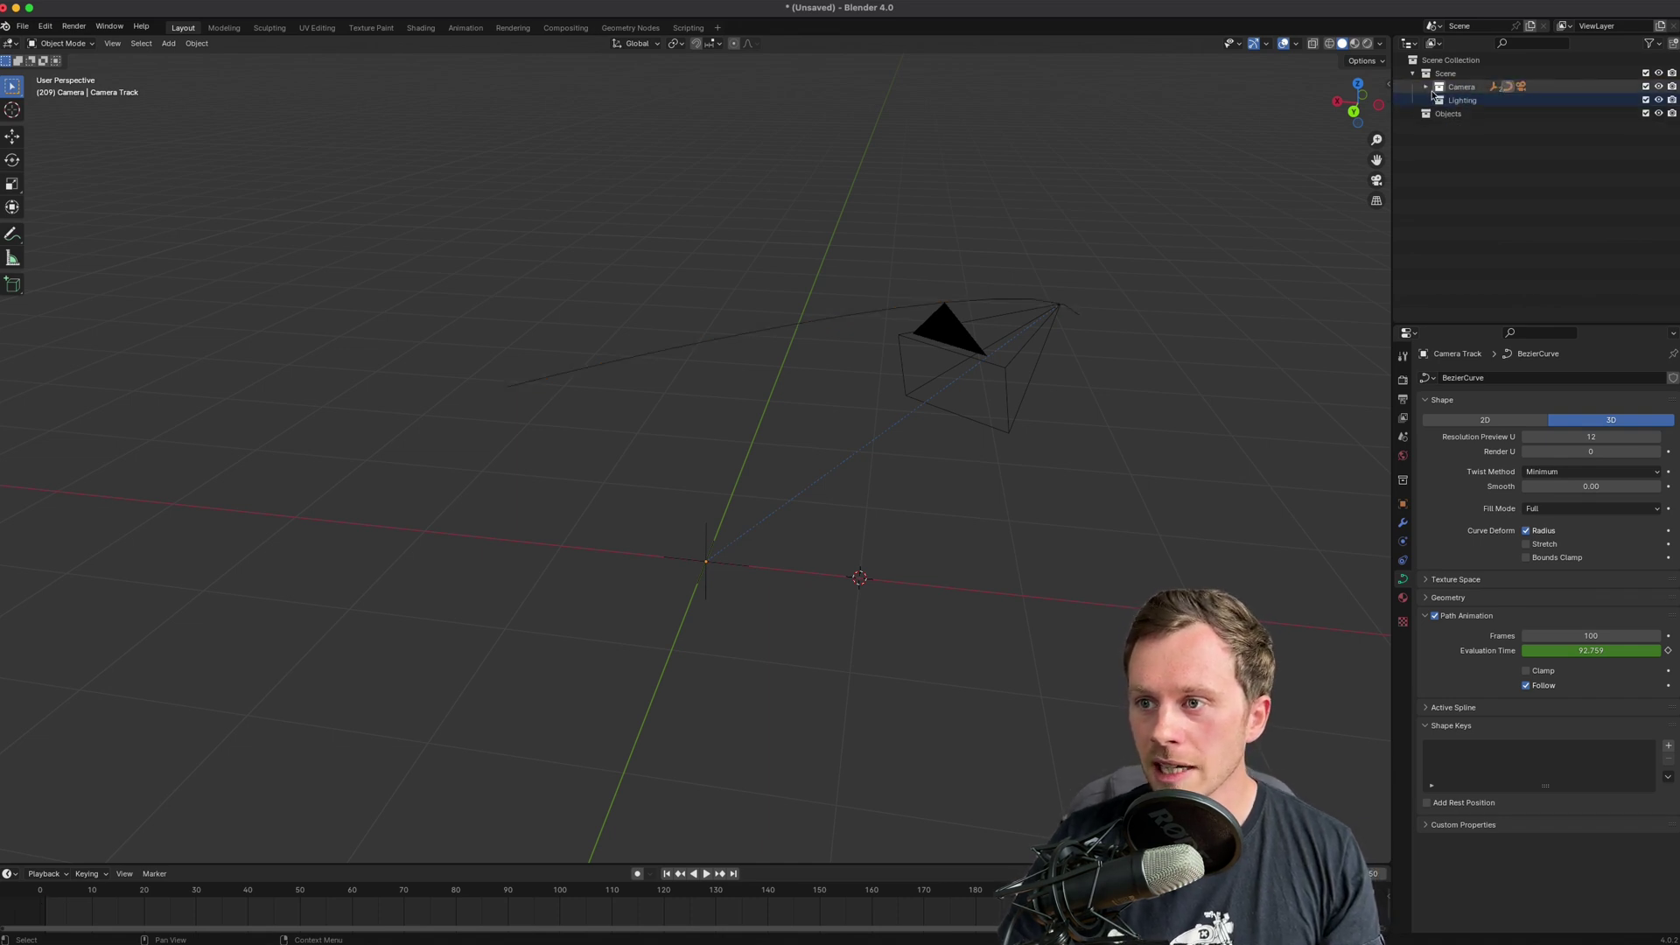
left_click(1431, 89)
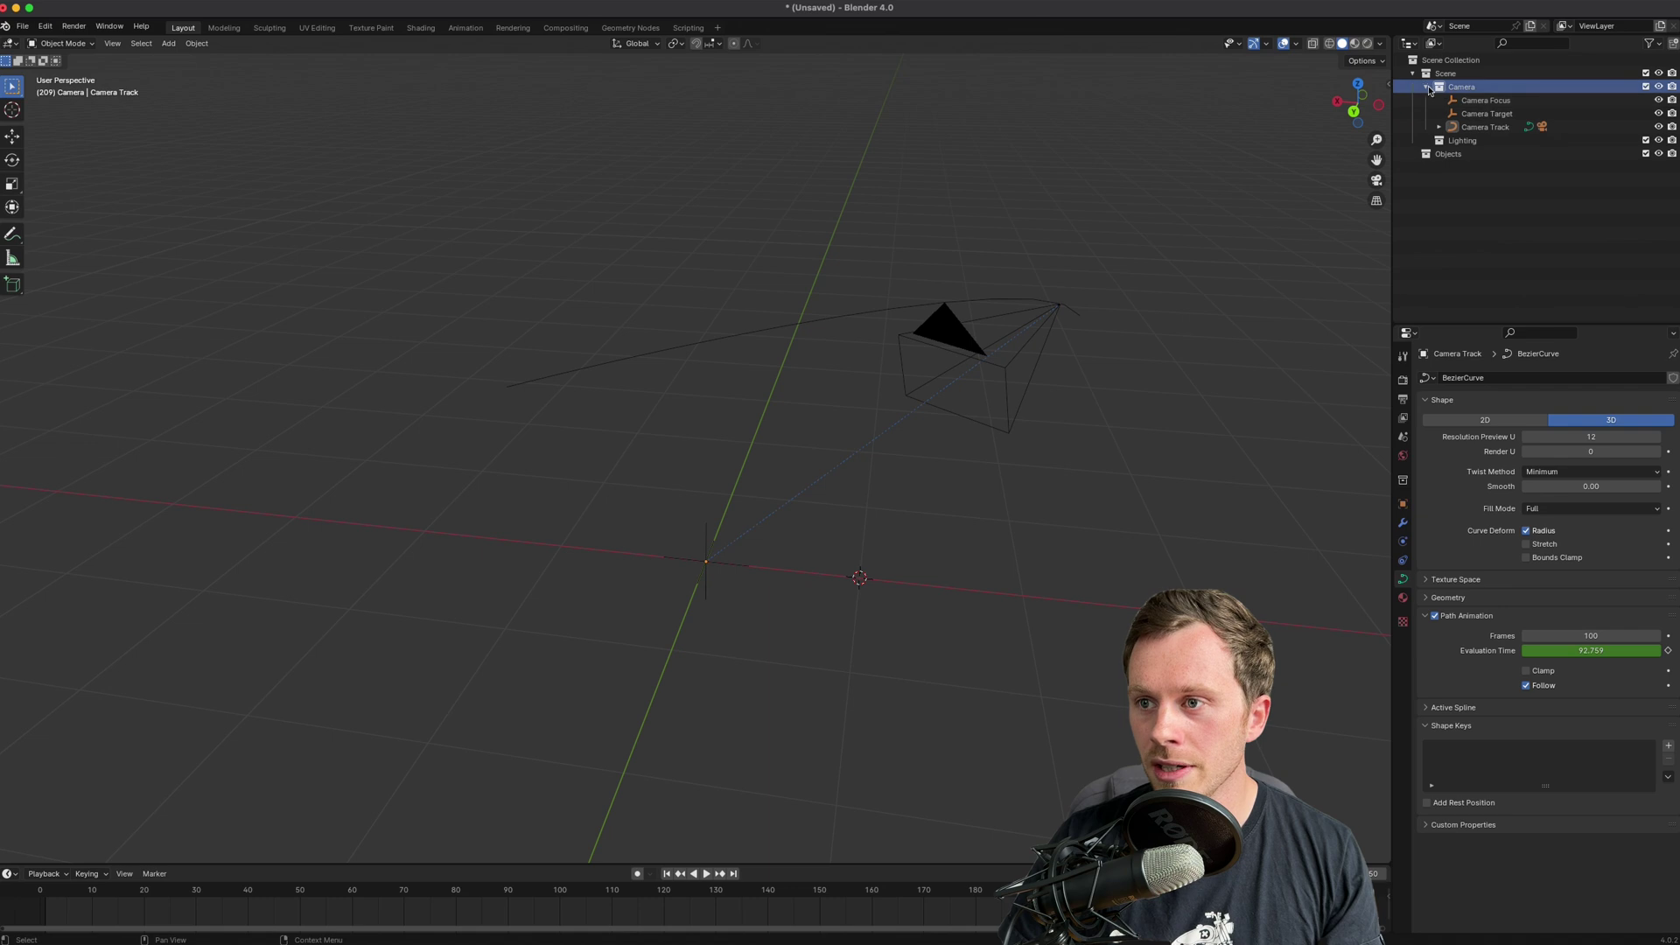
left_click(1426, 87)
left_click(1435, 100)
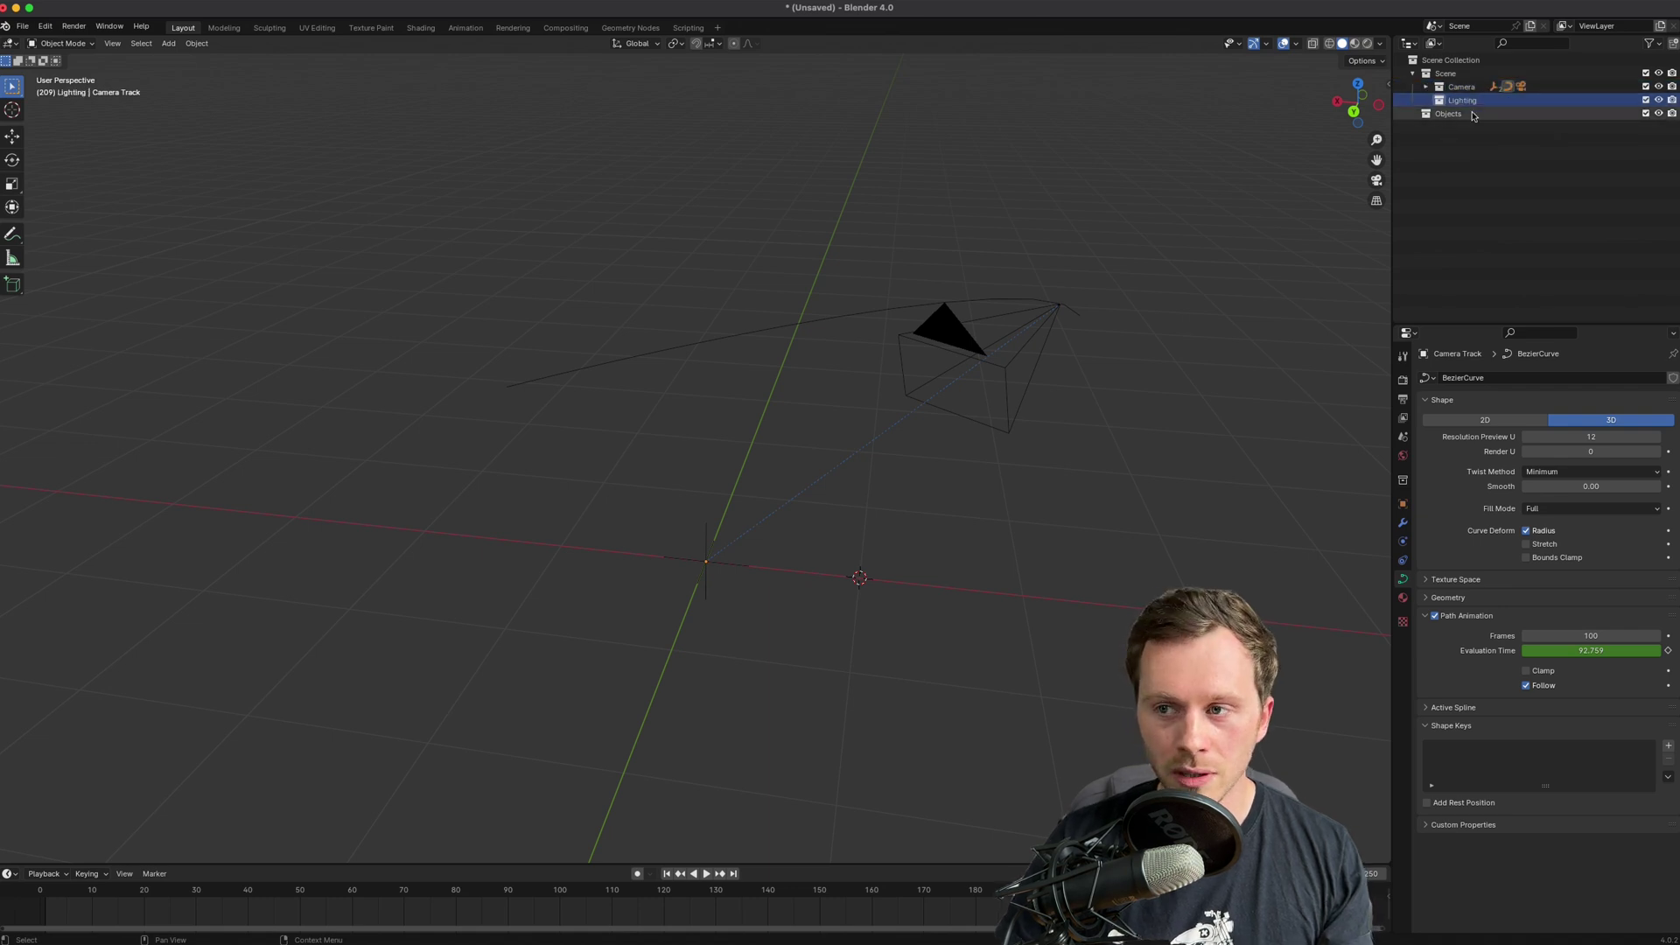
left_click(1441, 116)
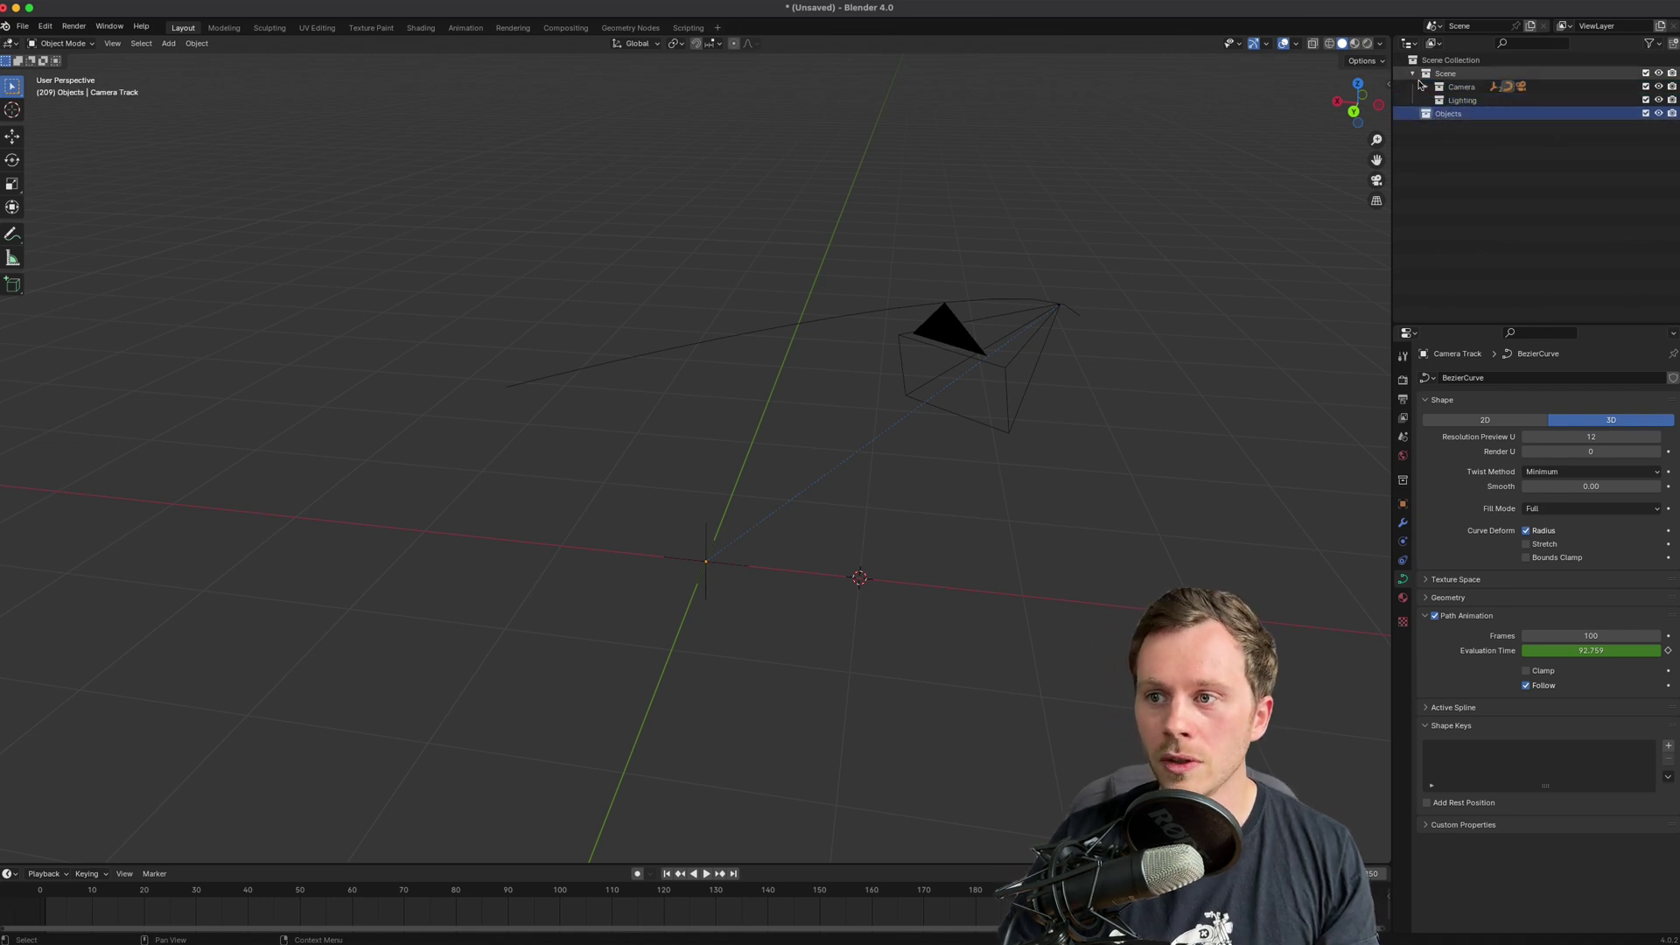
left_click(1412, 73)
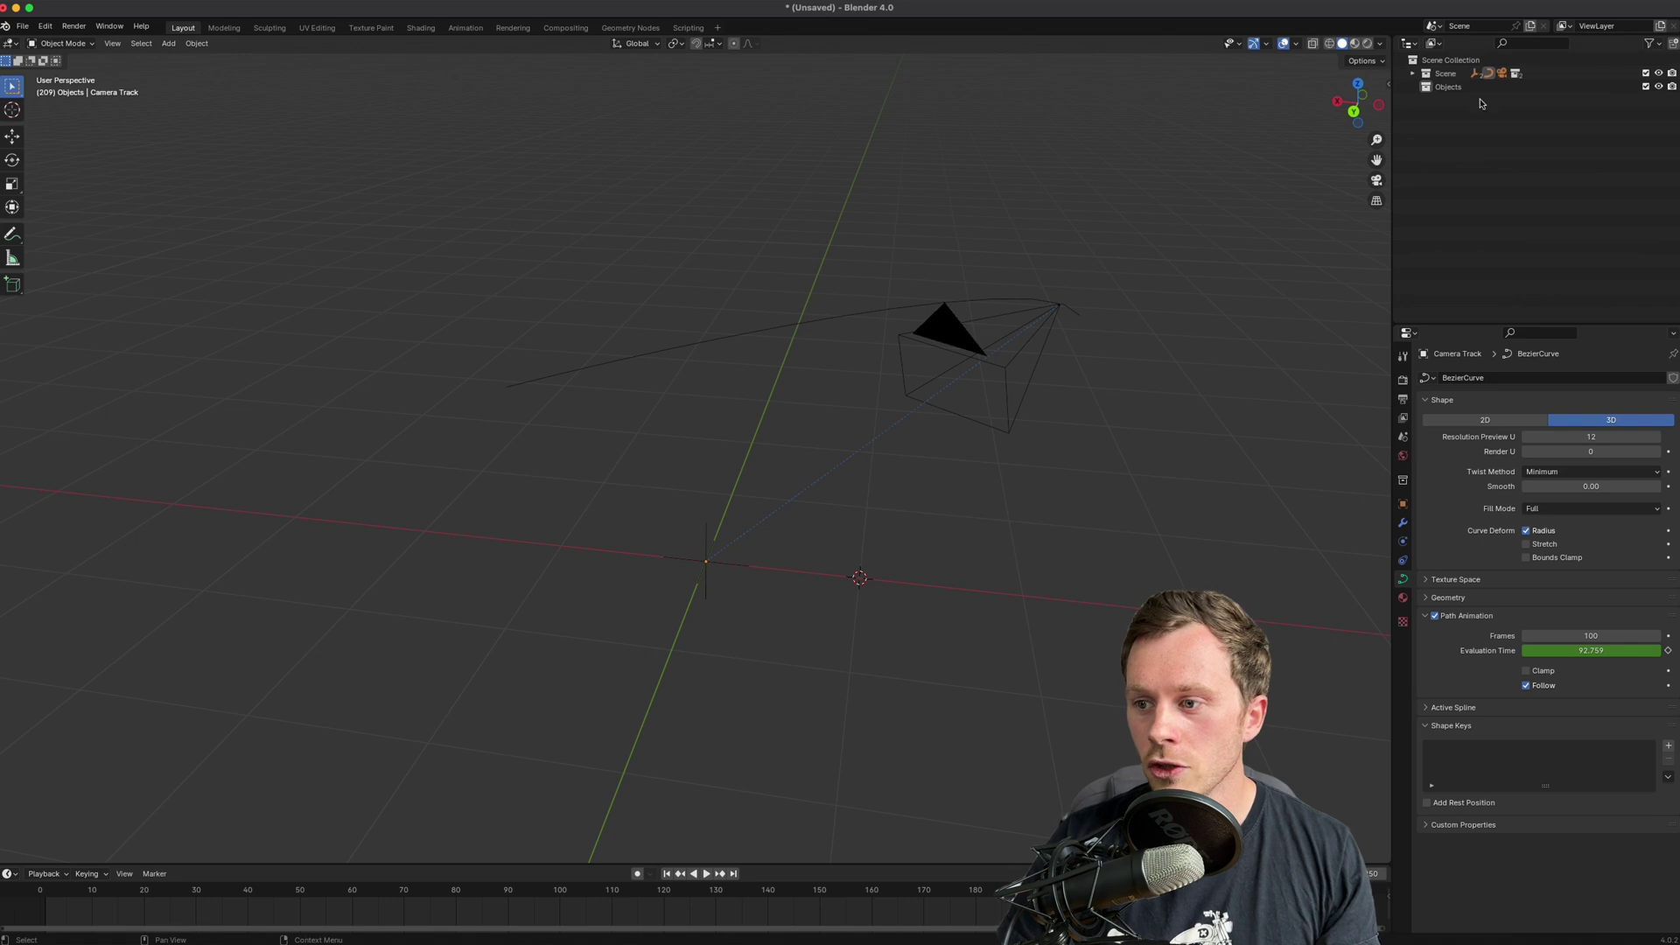
left_click(1403, 379)
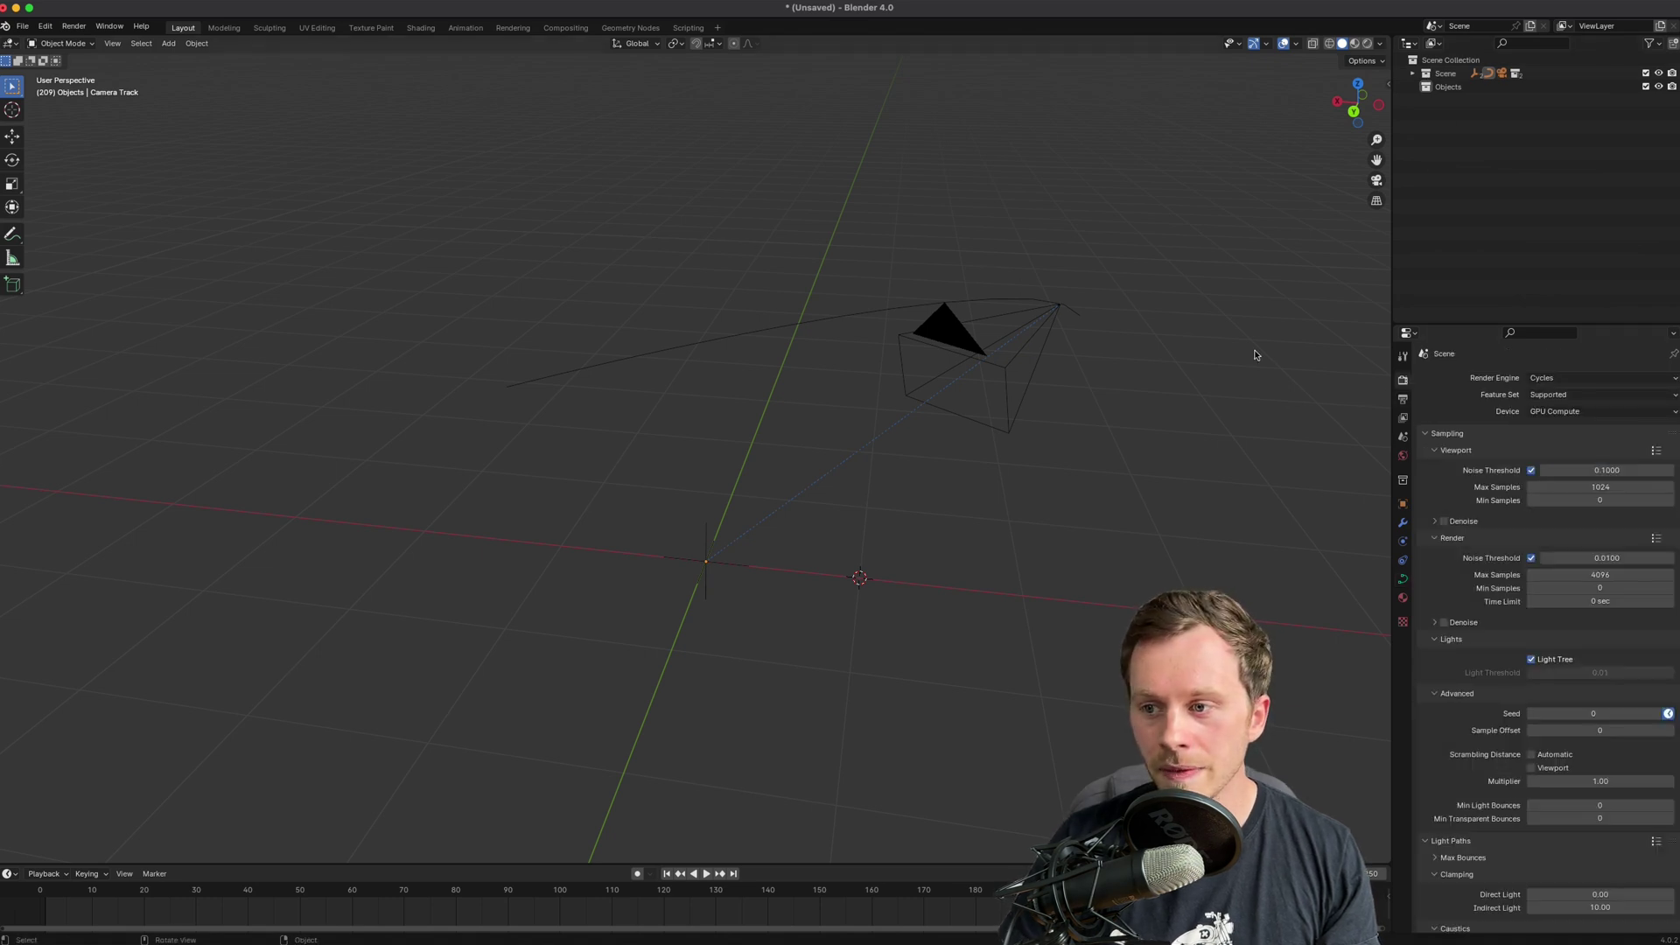
- Use File > Defaults > Save Startup File and confirm the save popup
left_click(22, 25)
mouse_move(68, 280)
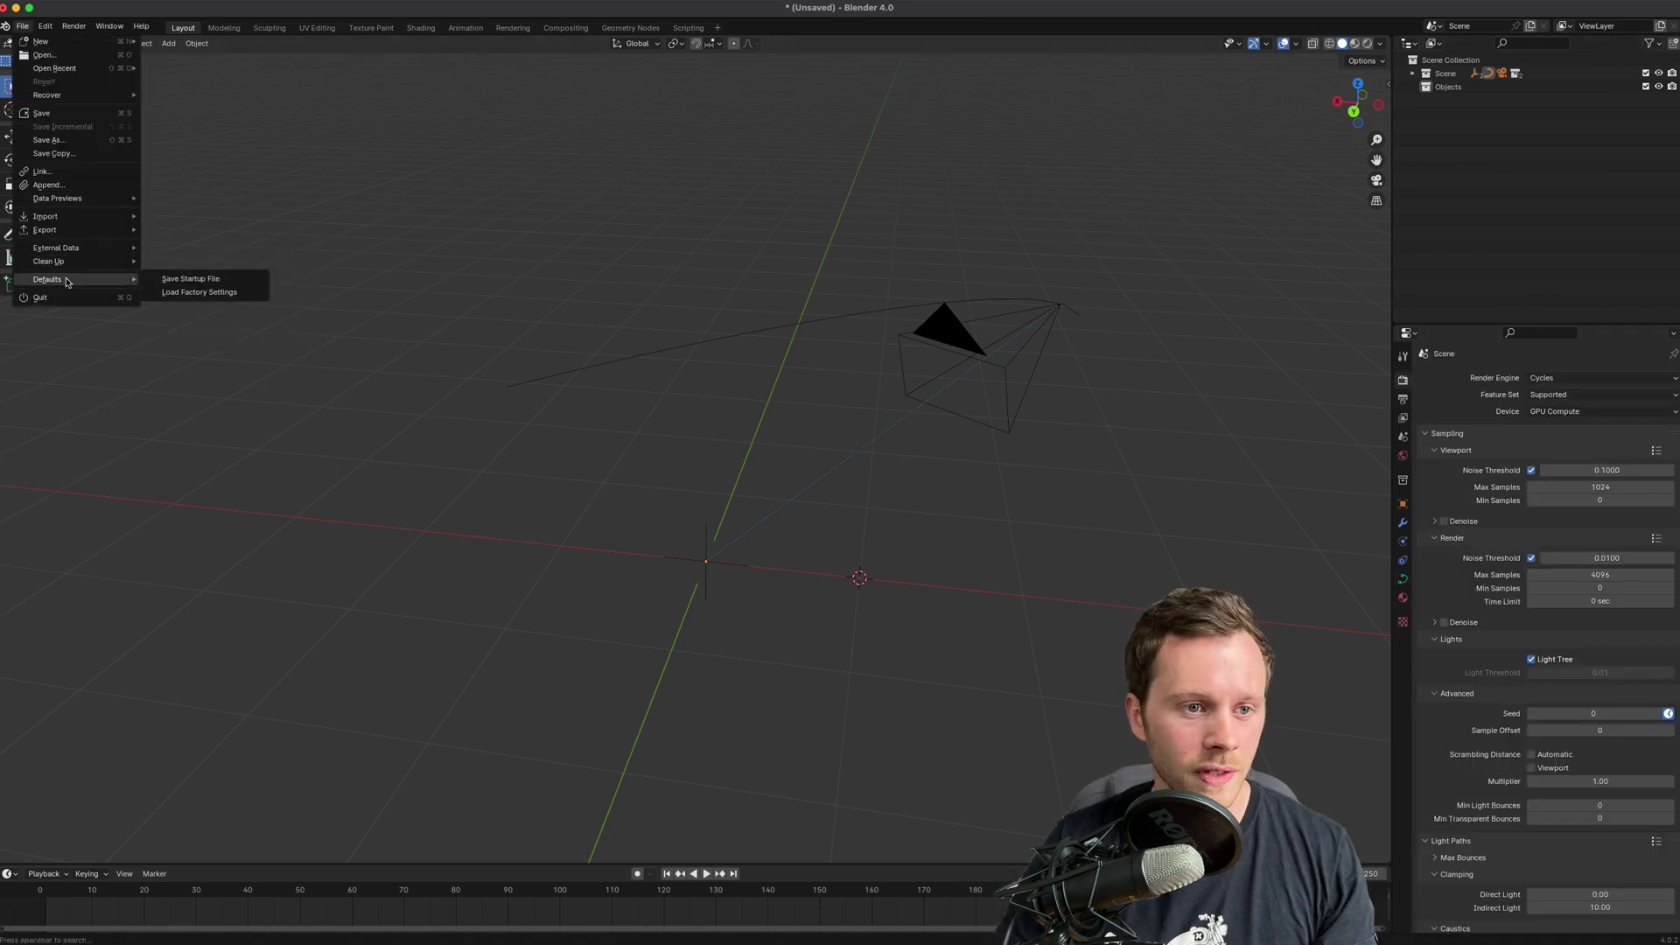
left_click(203, 279)
left_click(203, 278)
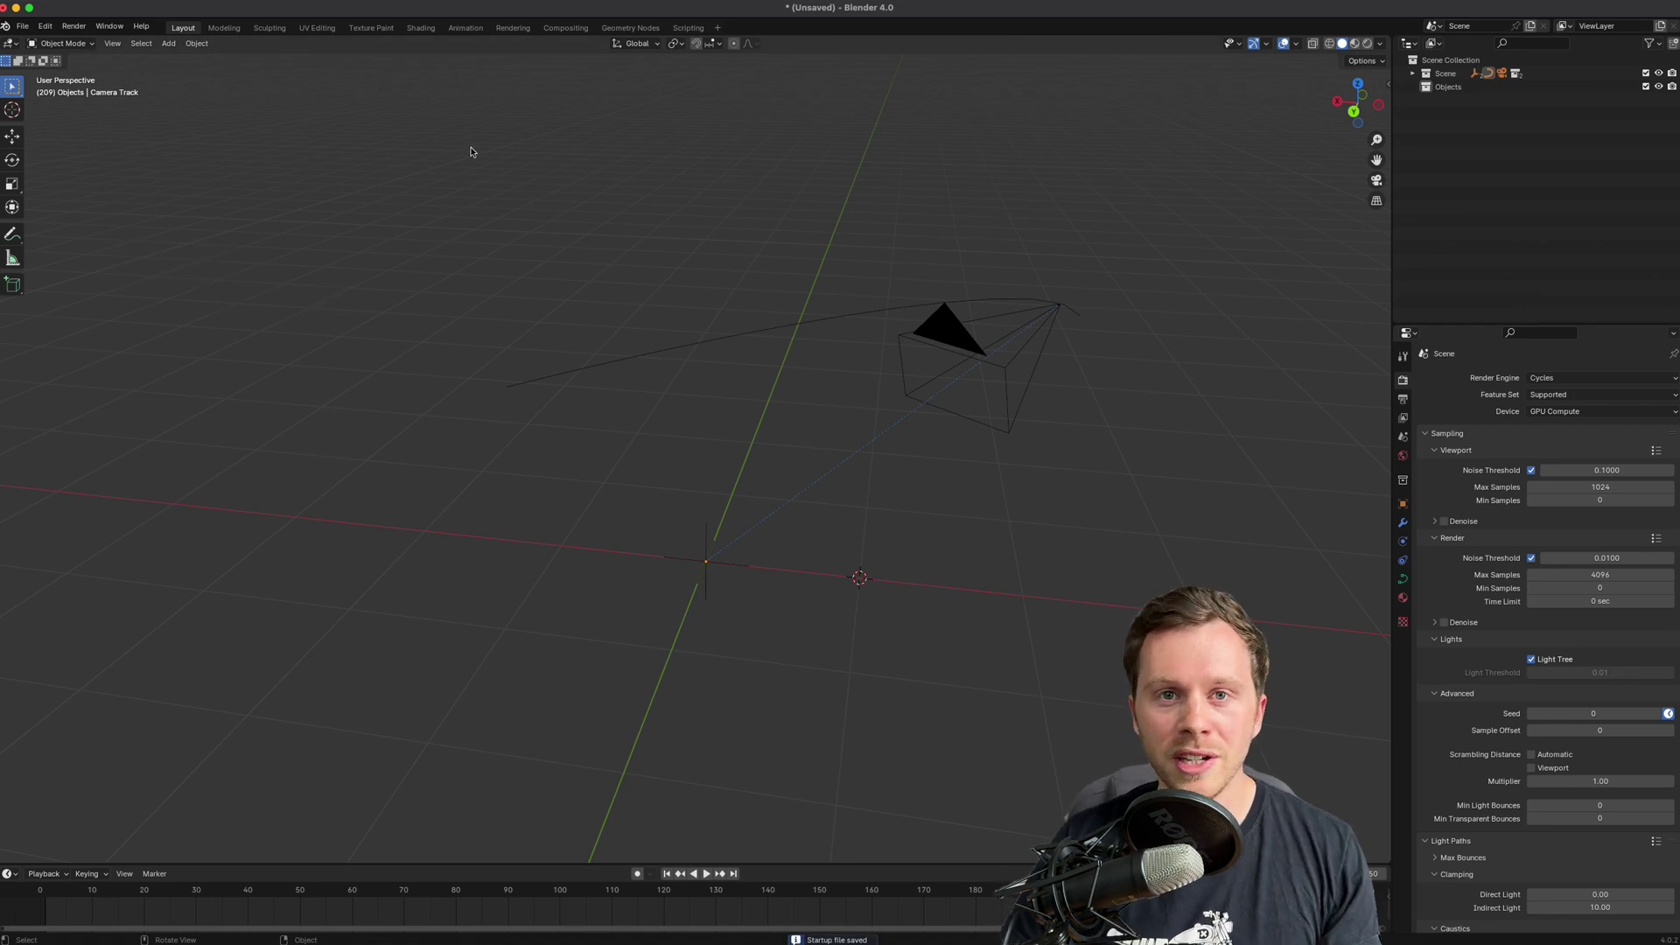
middle_click_drag(881, 236, 1013, 365)
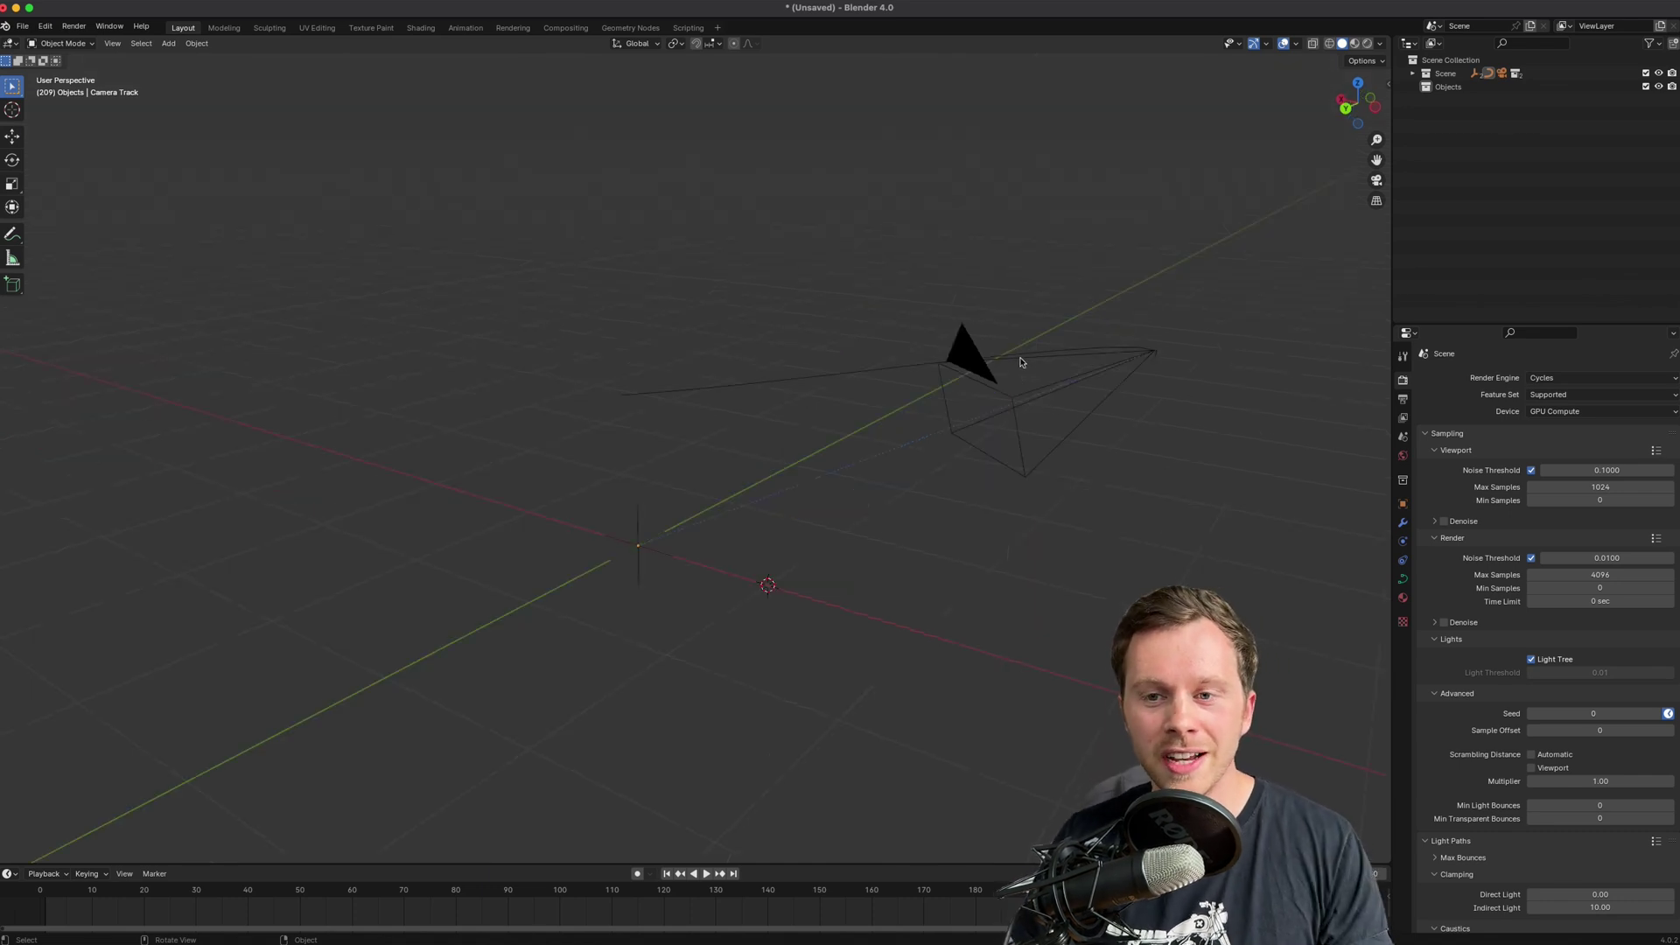